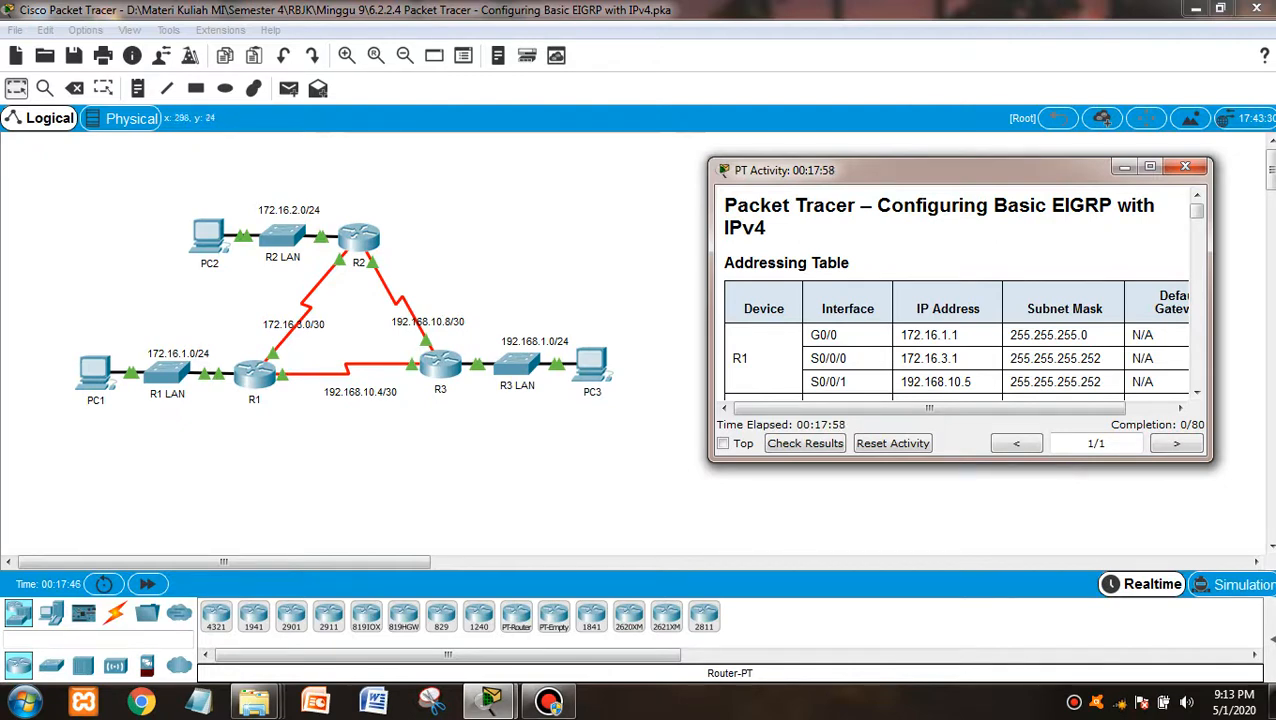
View the user profile dialog and close it without editing the name or e-mail
left_click(162, 56)
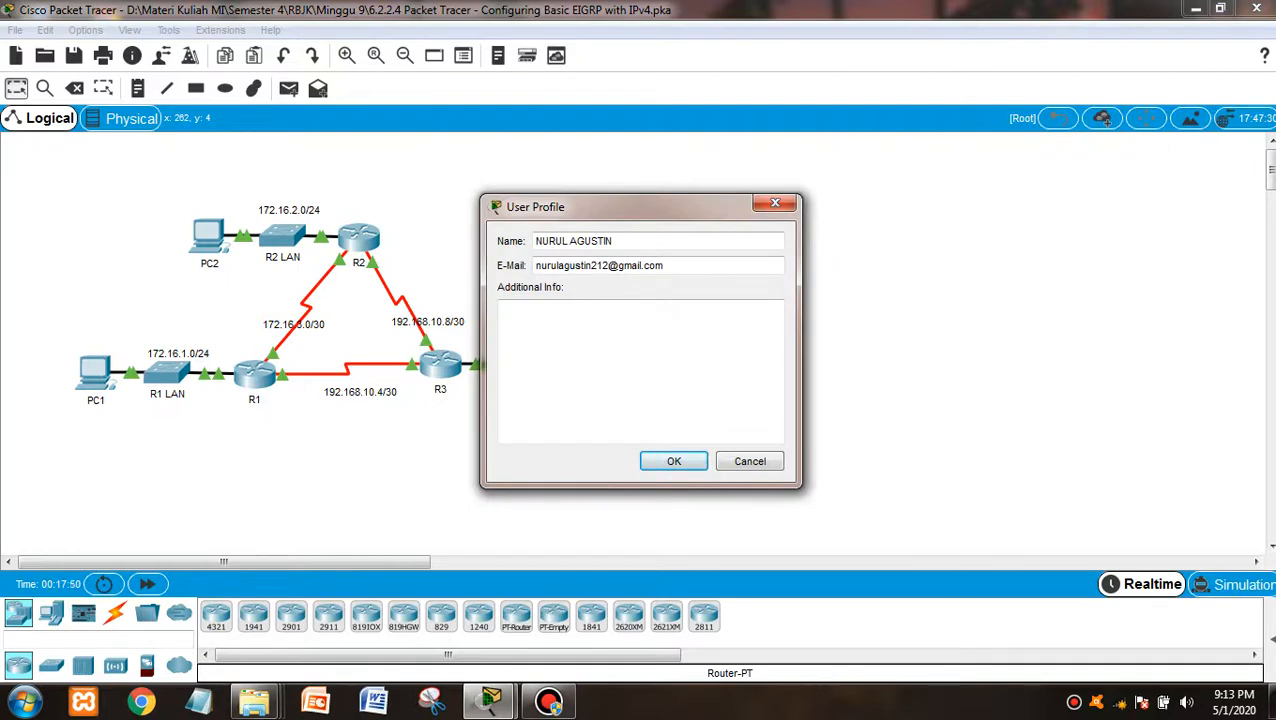
left_click_drag(560, 207, 821, 157)
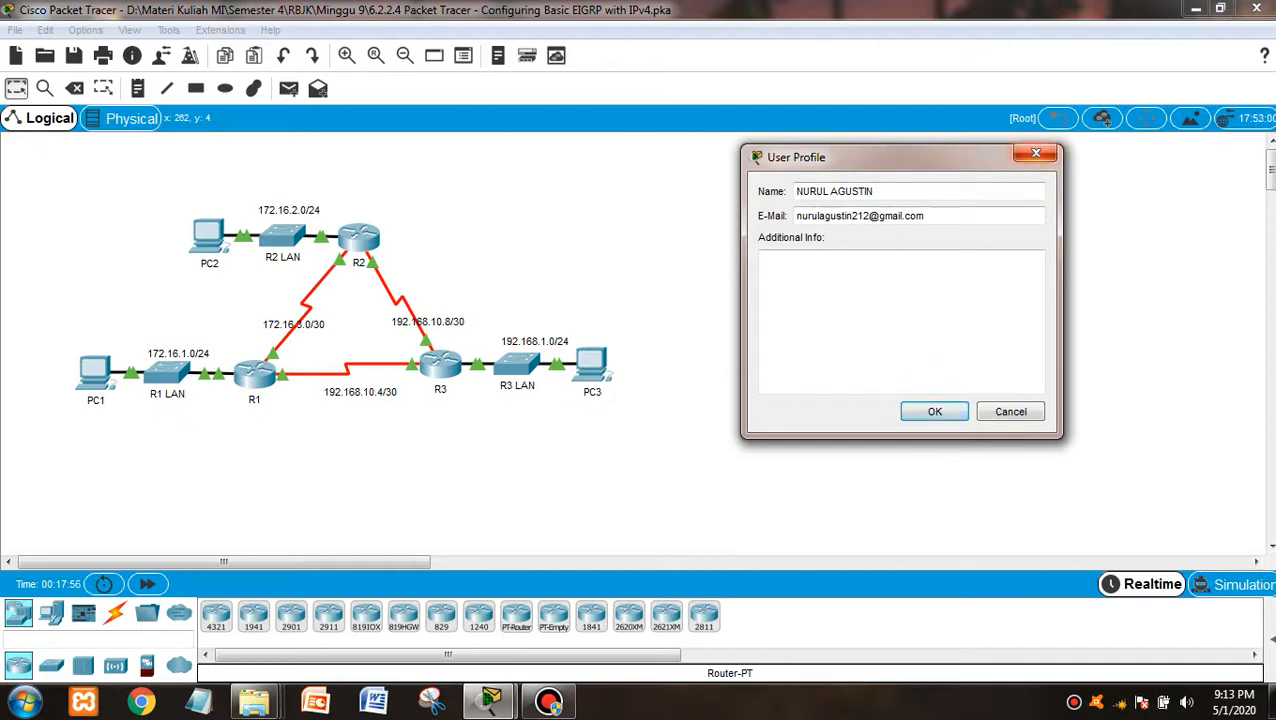
left_click(1036, 153)
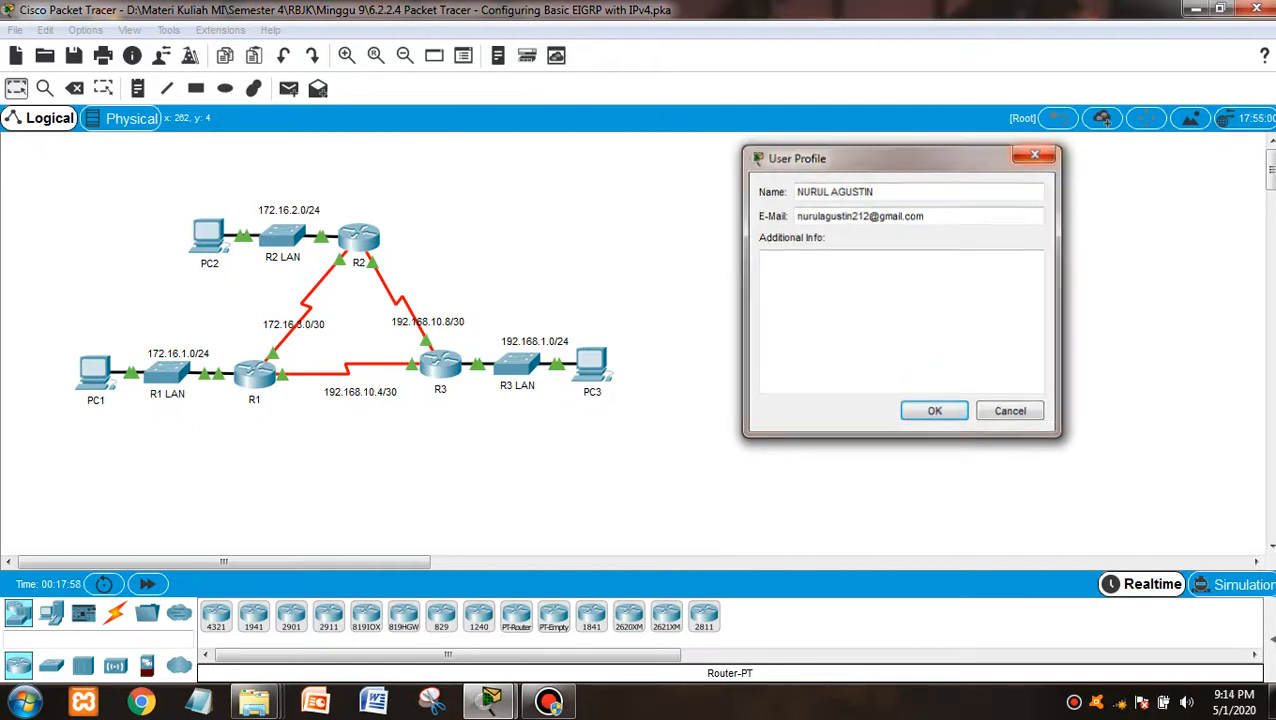
Read the PT Activity instructions from the addressing table through the objectives and background to Part 1, Step 1 on enabling EIGRP
mouse_move(492, 702)
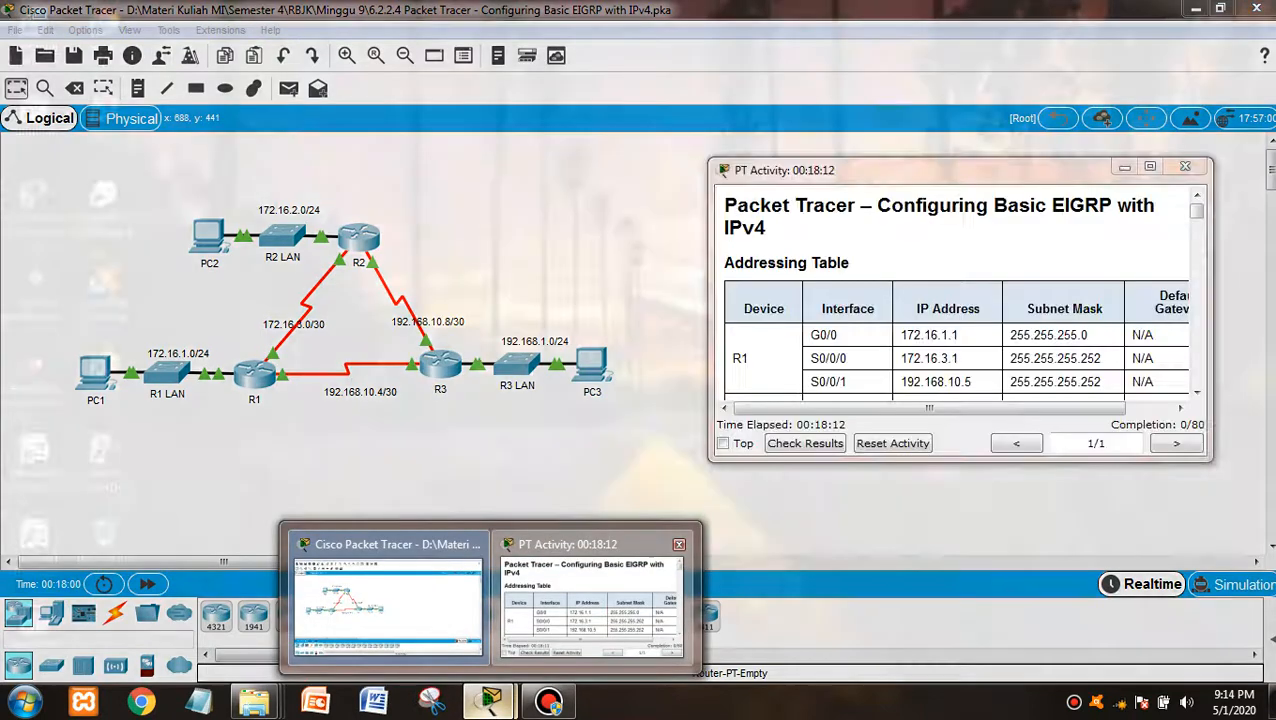
left_click(600, 585)
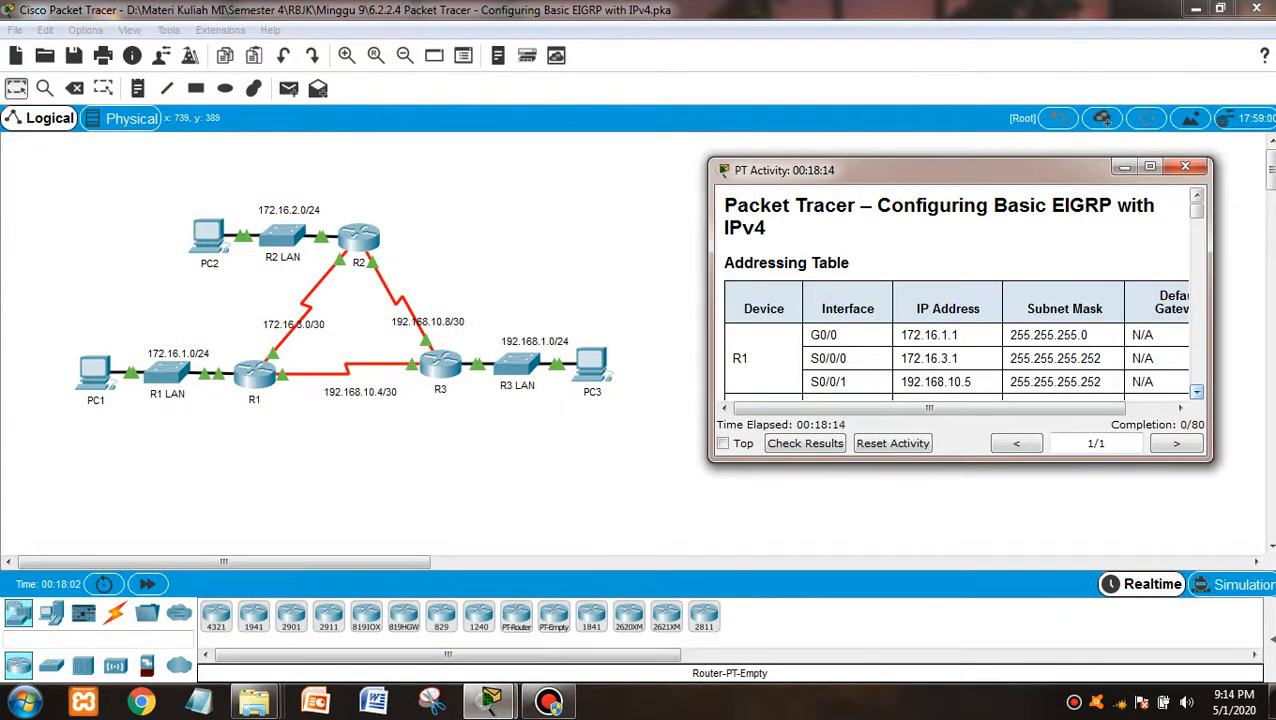
left_click(1197, 392)
scroll(1197, 392, "down", 5)
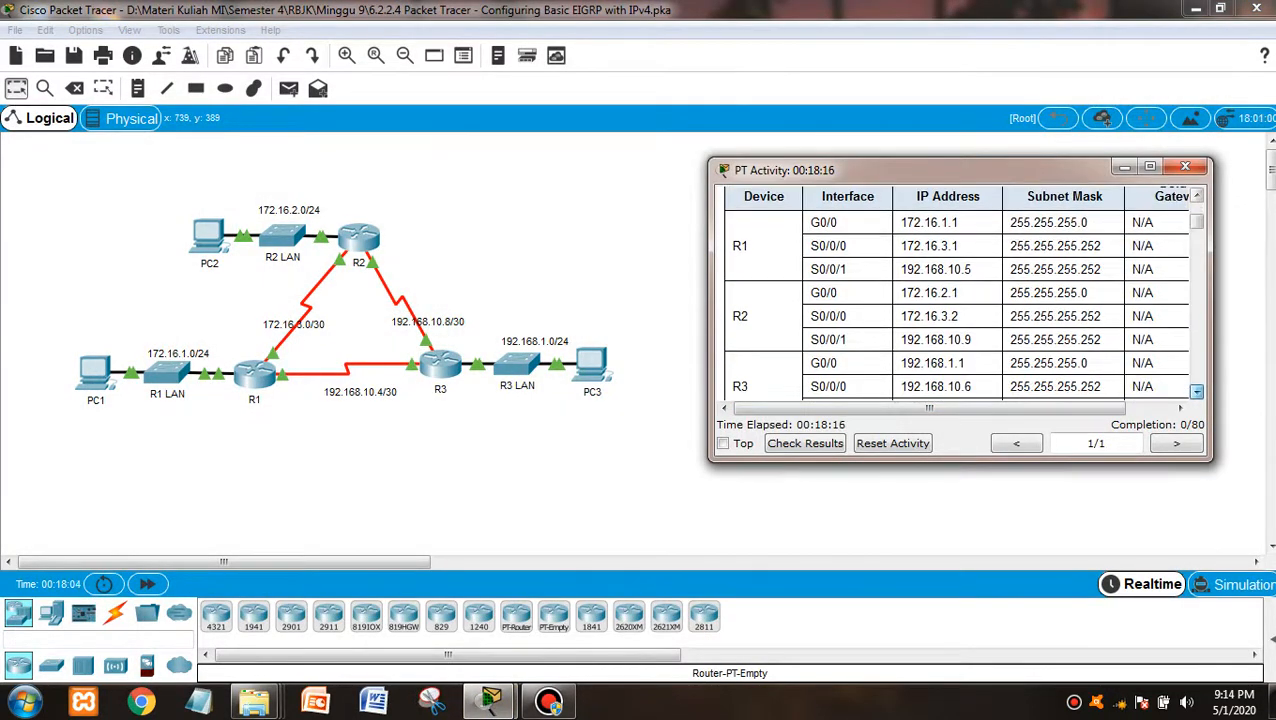
scroll(1197, 392, "down", 1)
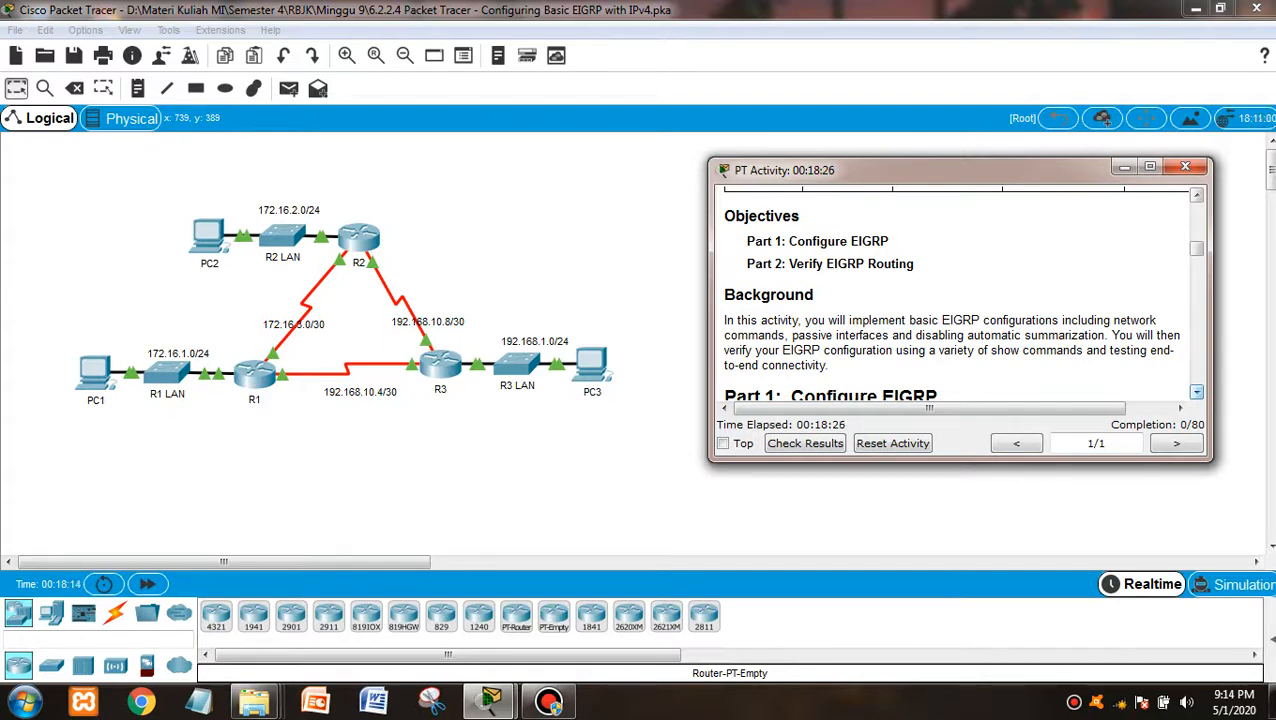
left_click(1196, 392)
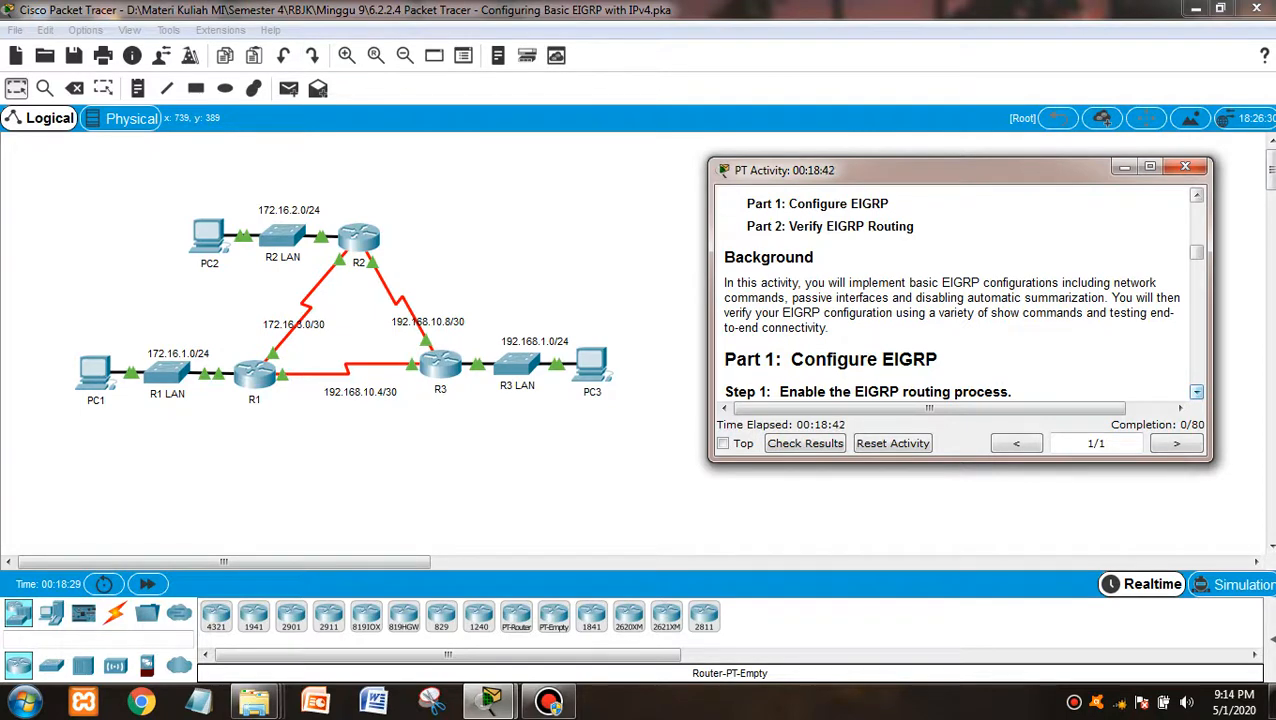
scroll(960, 300, "down", 1)
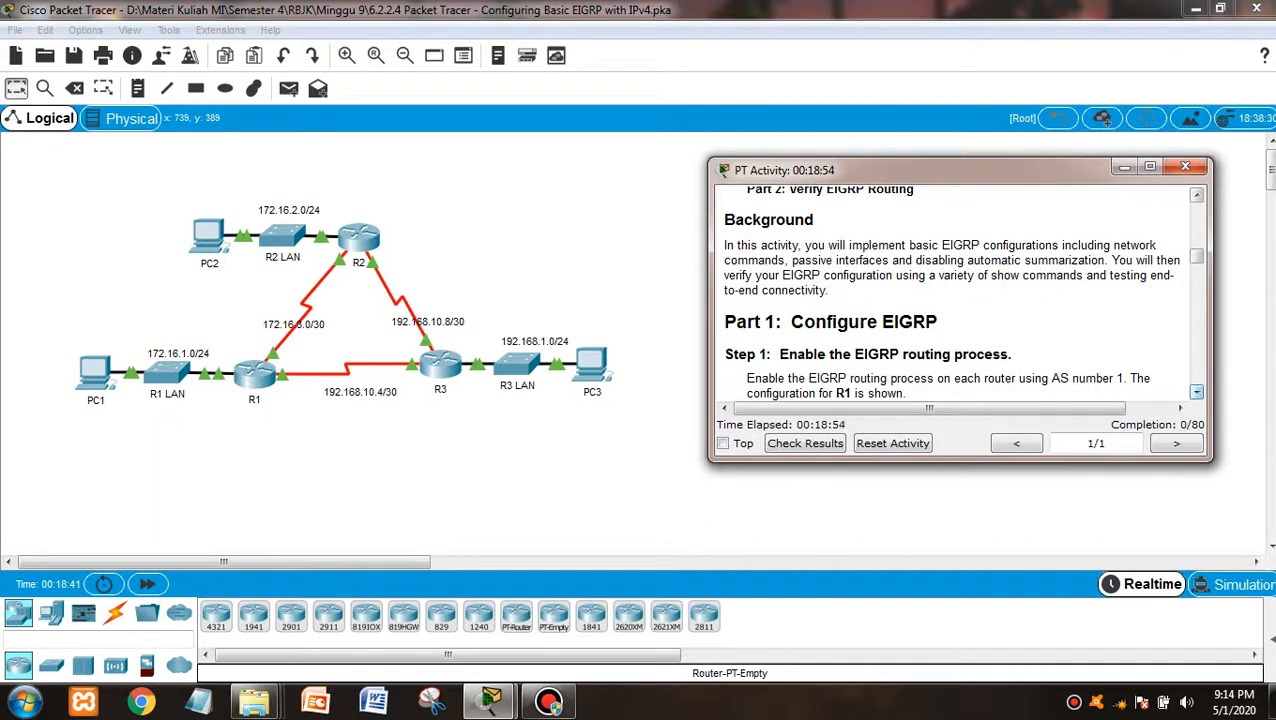
scroll(960, 292, "down", 1)
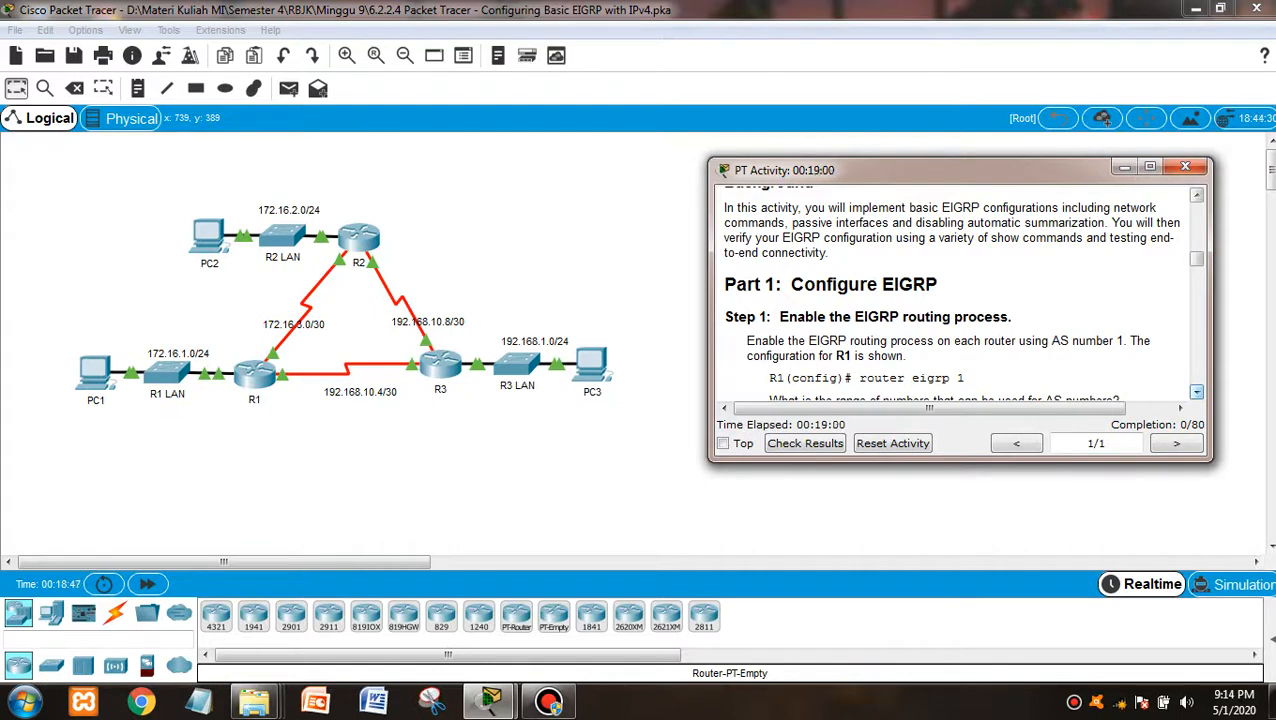
scroll(961, 293, "down", 1)
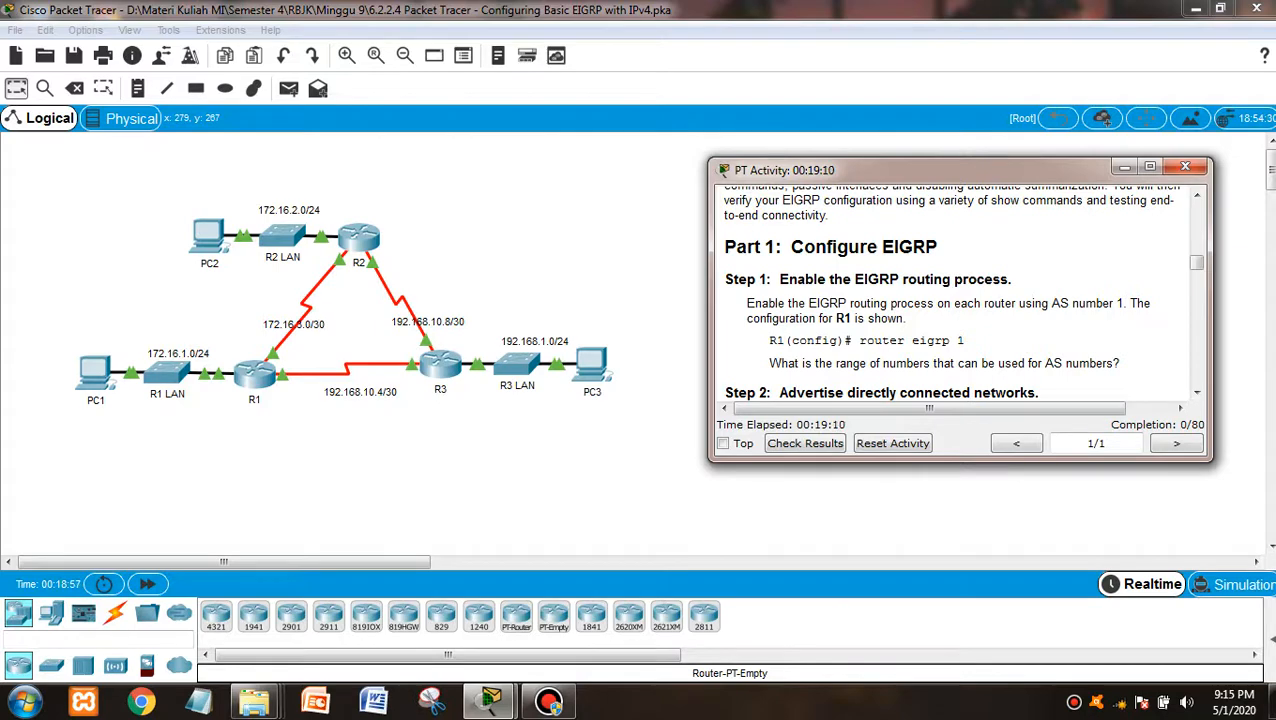
Enable the EIGRP routing process with AS number 1 on router R1 from global configuration mode
left_click(254, 375)
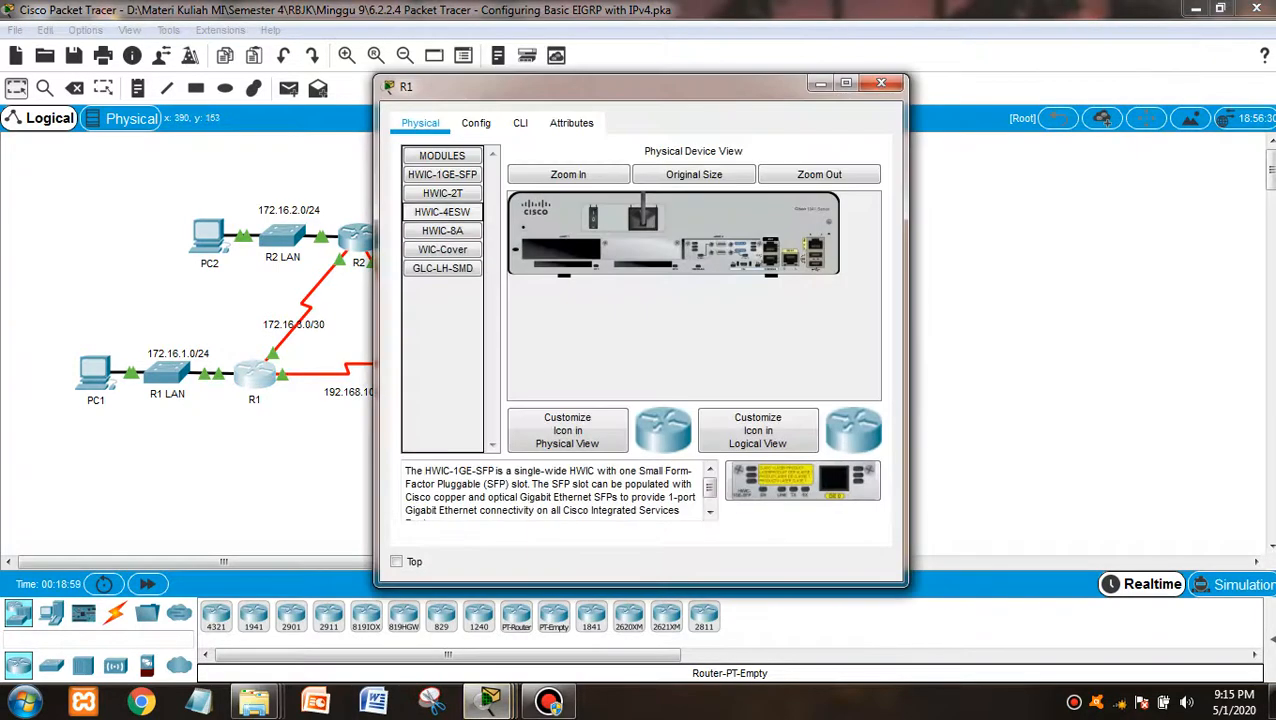
left_click(520, 122)
key("Return")
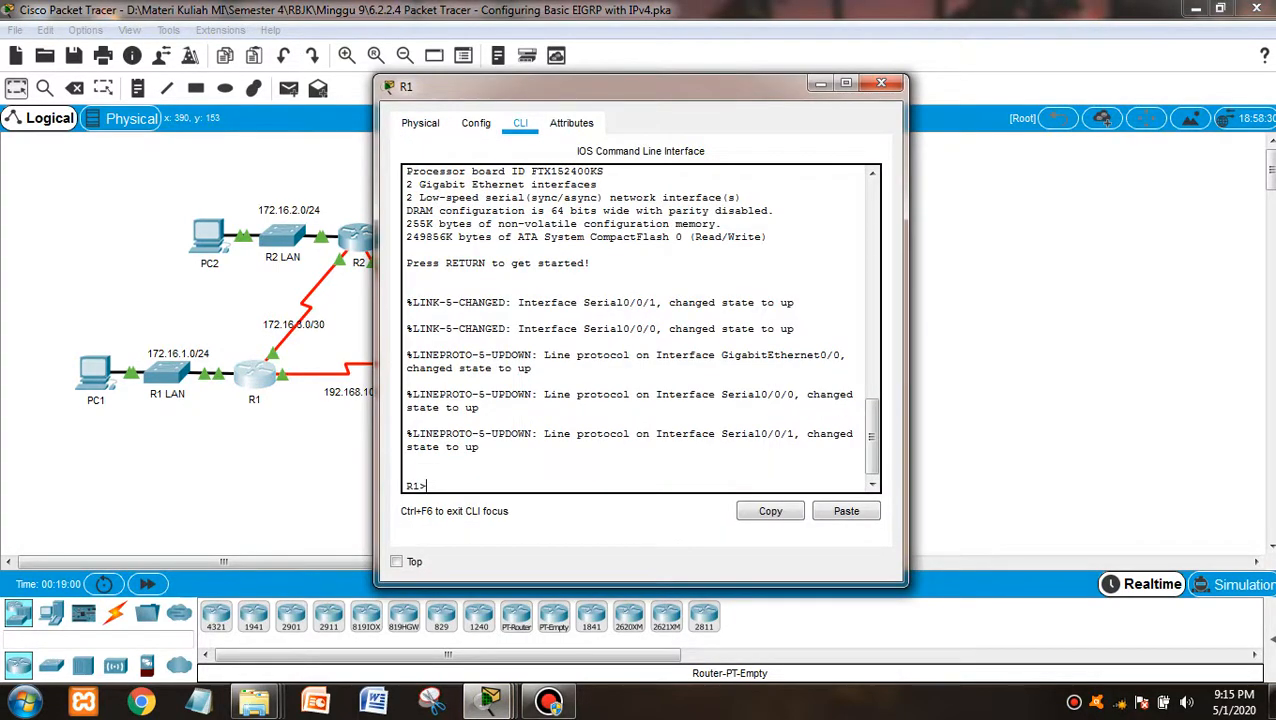
type("en")
key("Return")
type("conf t")
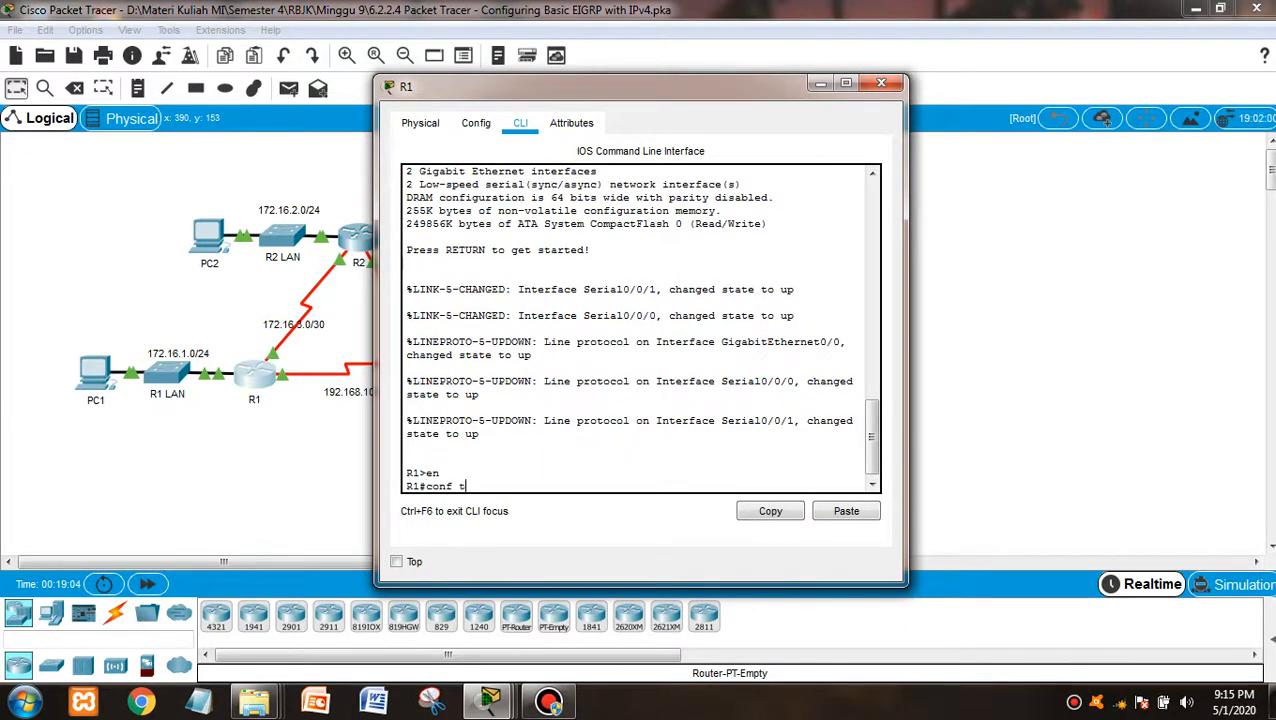
key("Return")
type("ro")
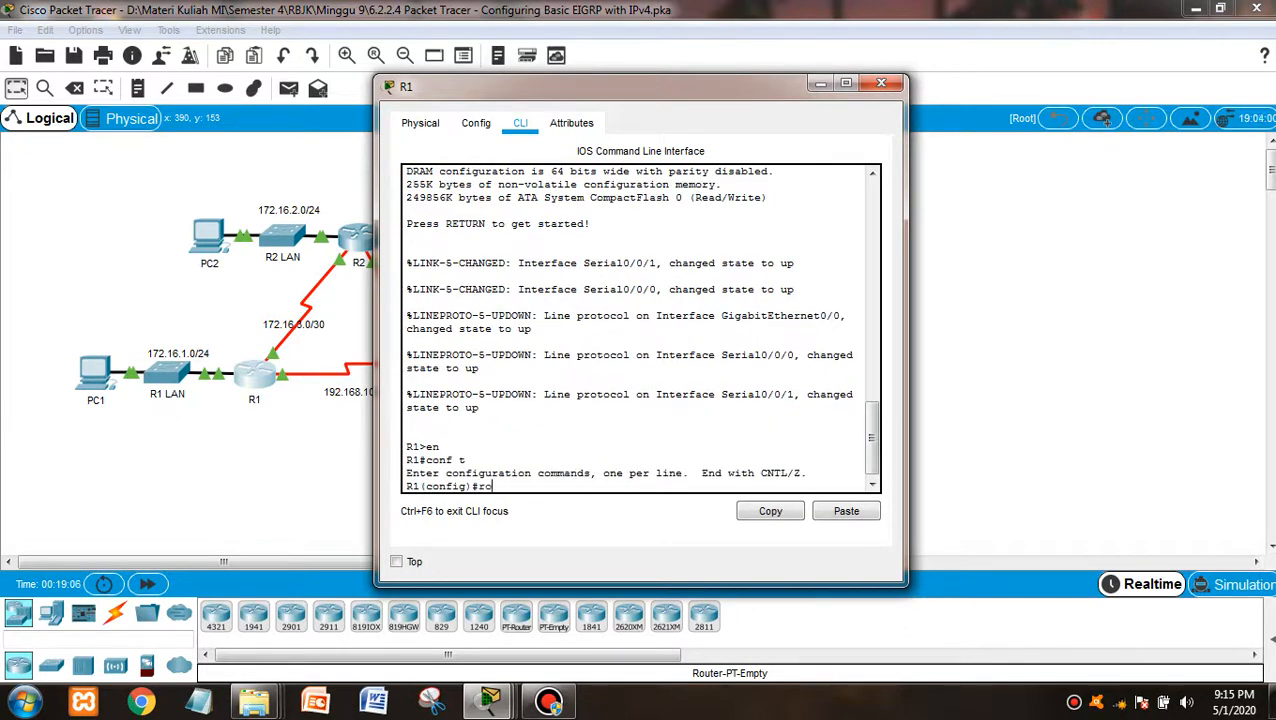
type("uter eigrp 1")
key("Return")
Copy the entered router eigrp 1 command from R1's command line and close the R1 window
left_click_drag(570, 473, 478, 473)
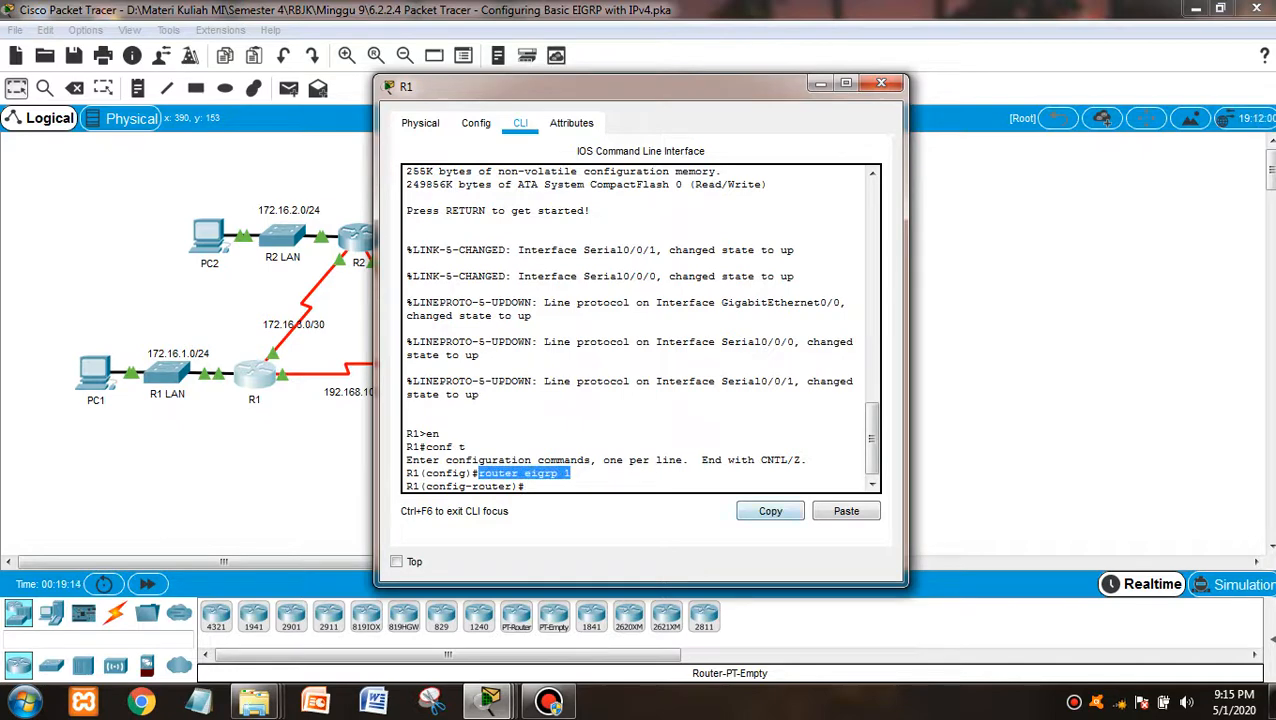
left_click(770, 511)
left_click(881, 84)
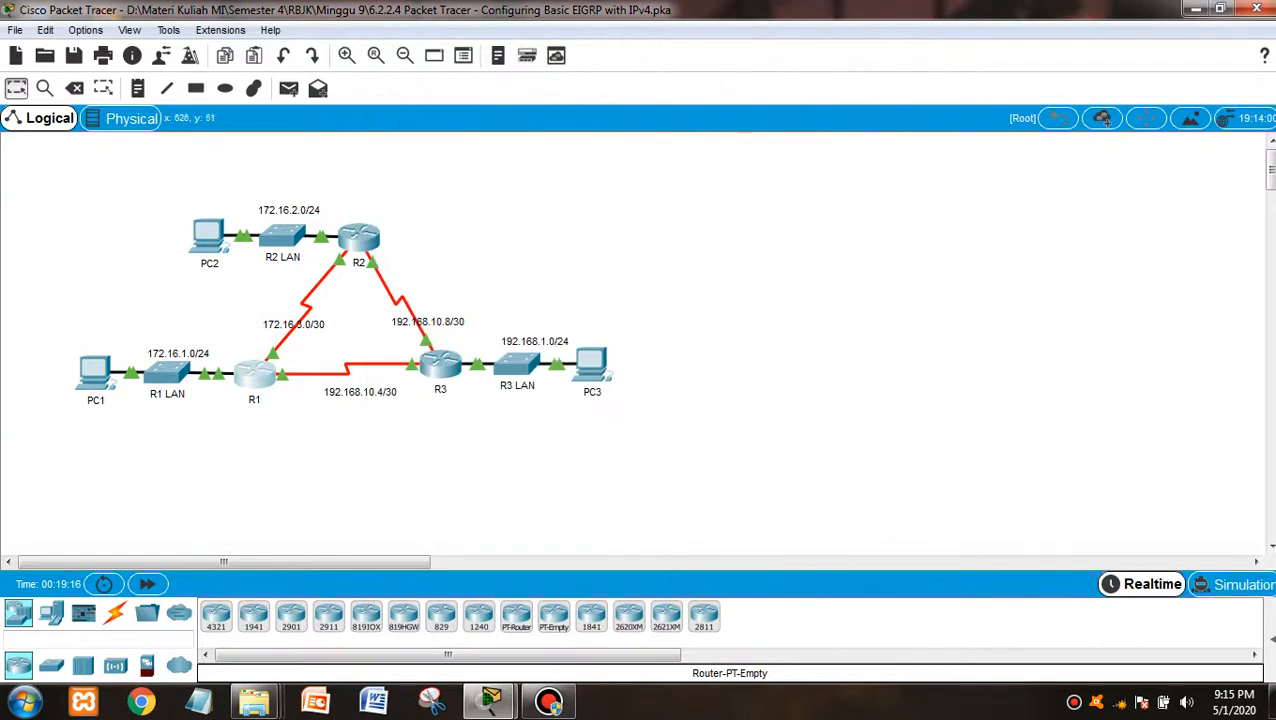
Enter global configuration mode on router R2, paste and run the copied router eigrp 1 command, and close the R2 window
left_click(361, 236)
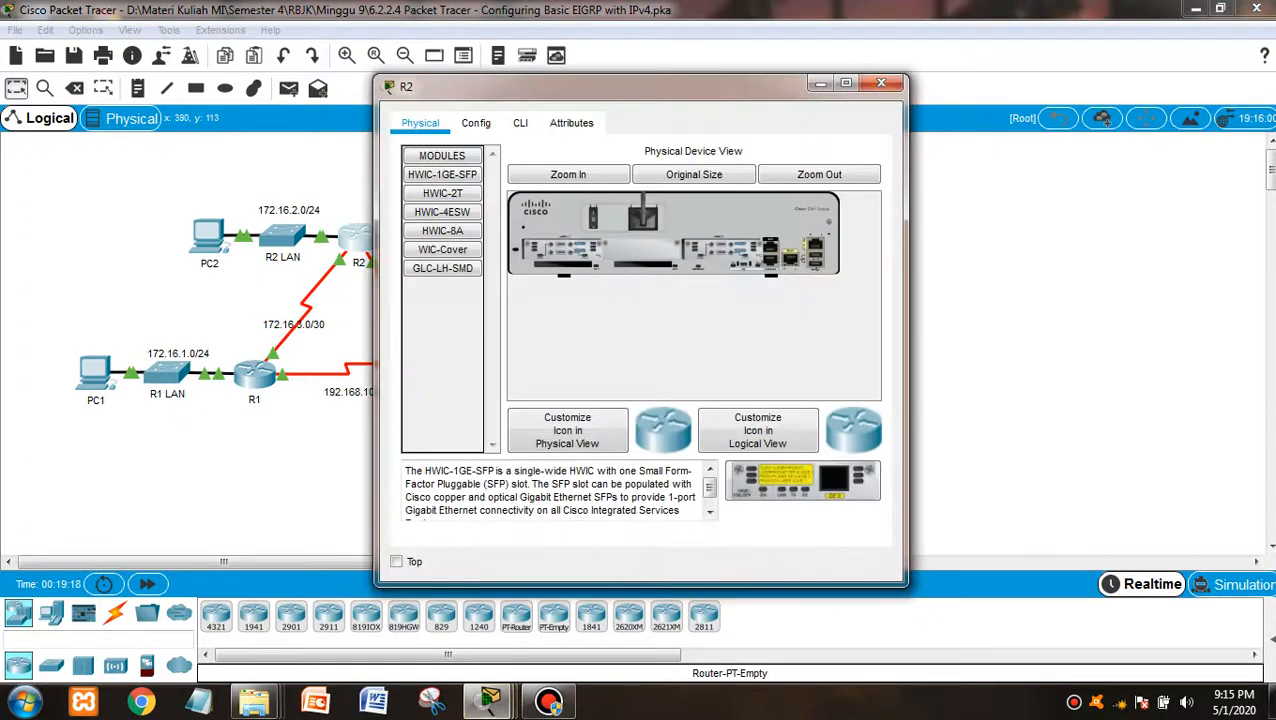
left_click(520, 122)
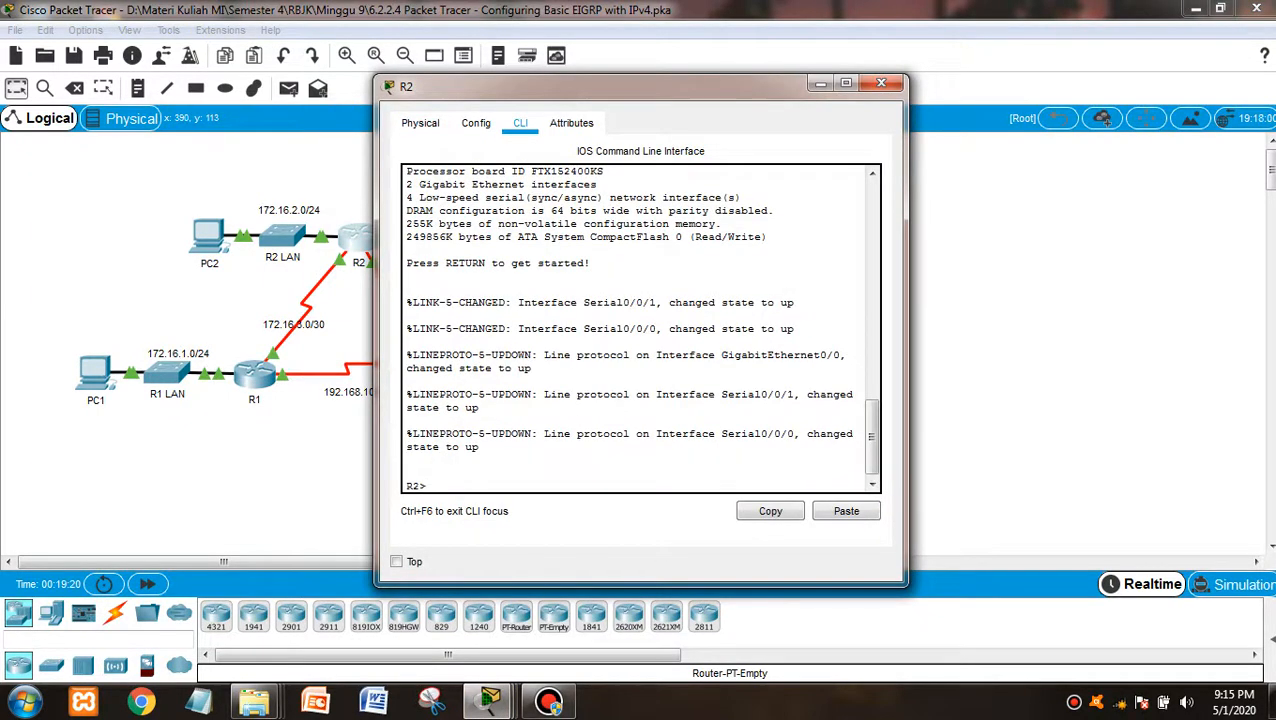
type("en")
key("Return")
type("c")
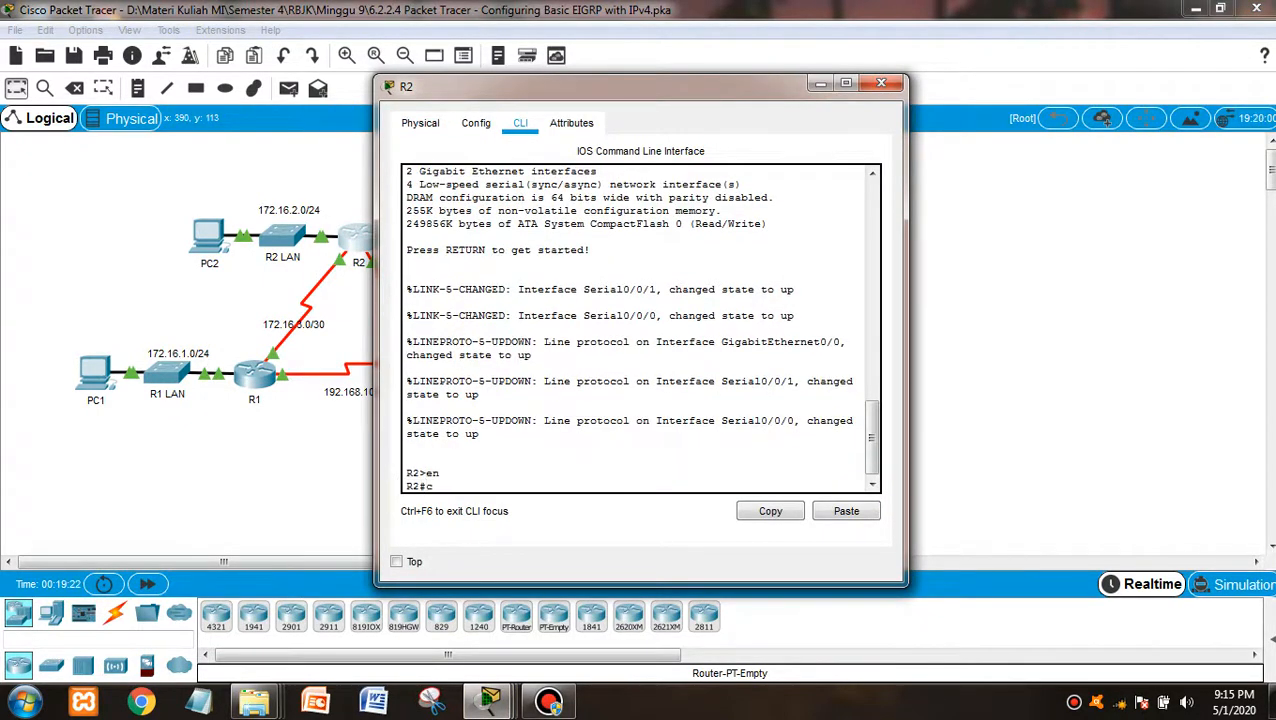
type("onf t")
key("Return")
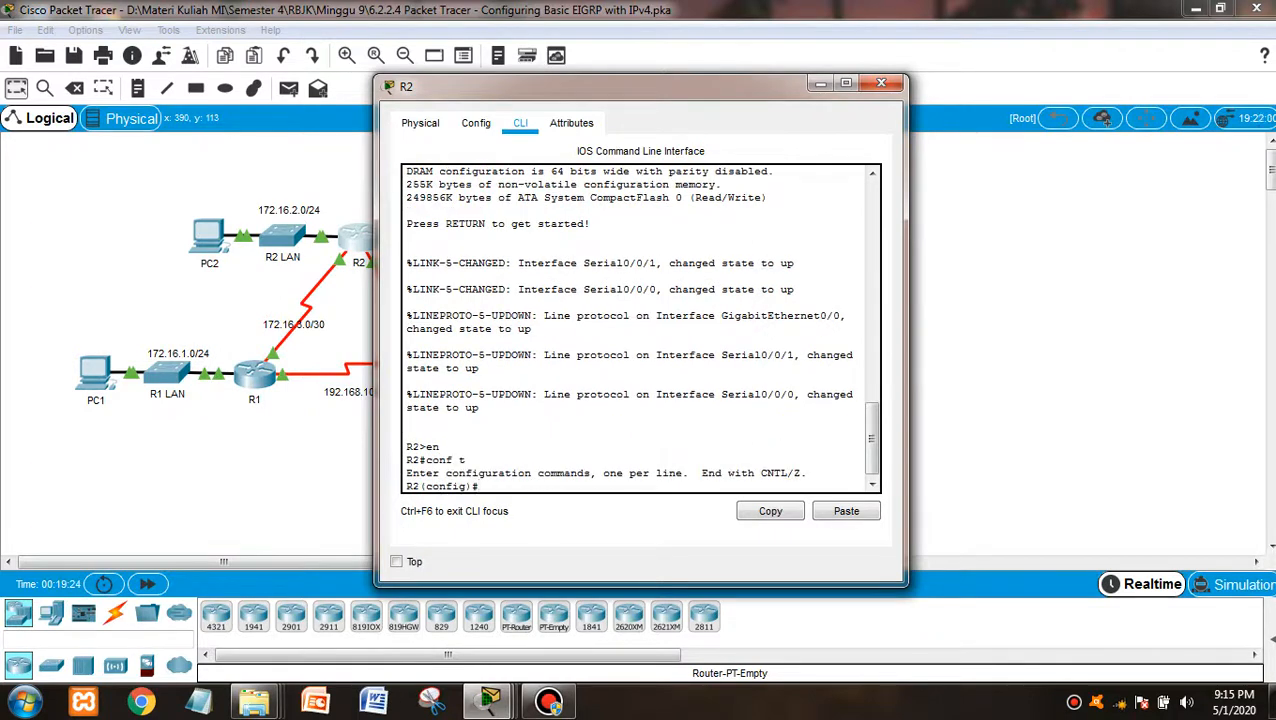
left_click(846, 511)
key("Return")
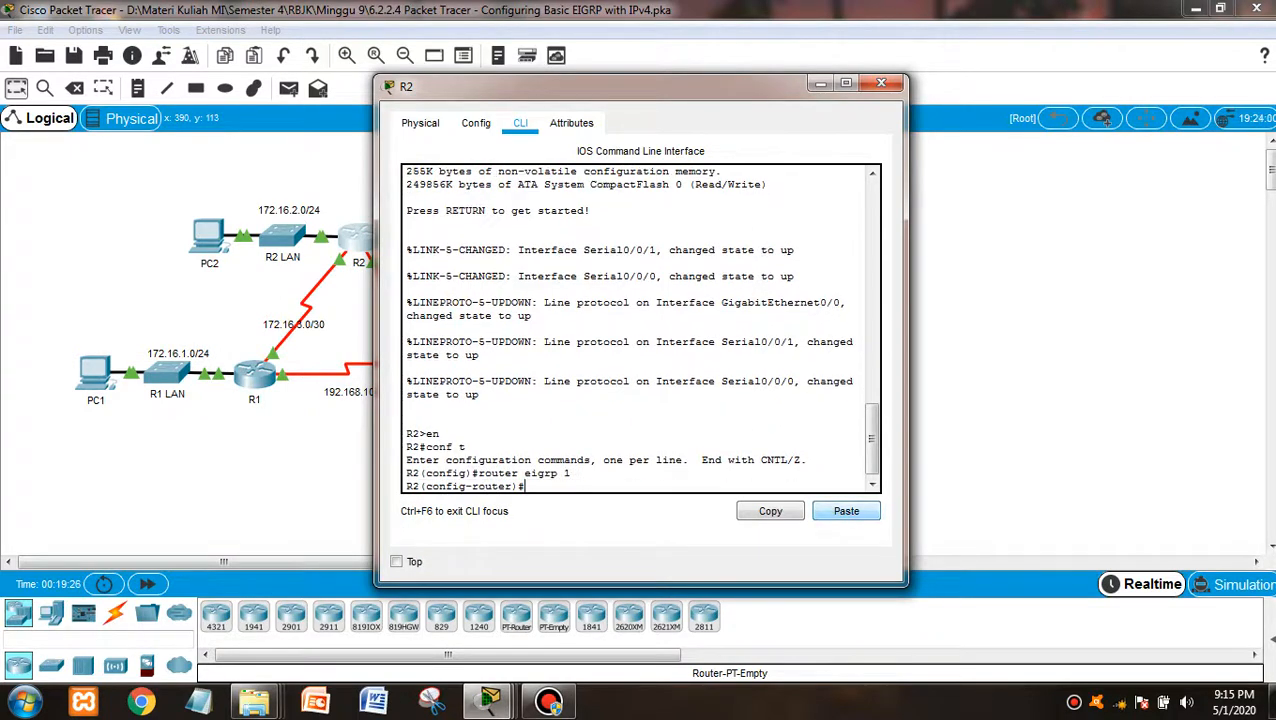
left_click(881, 83)
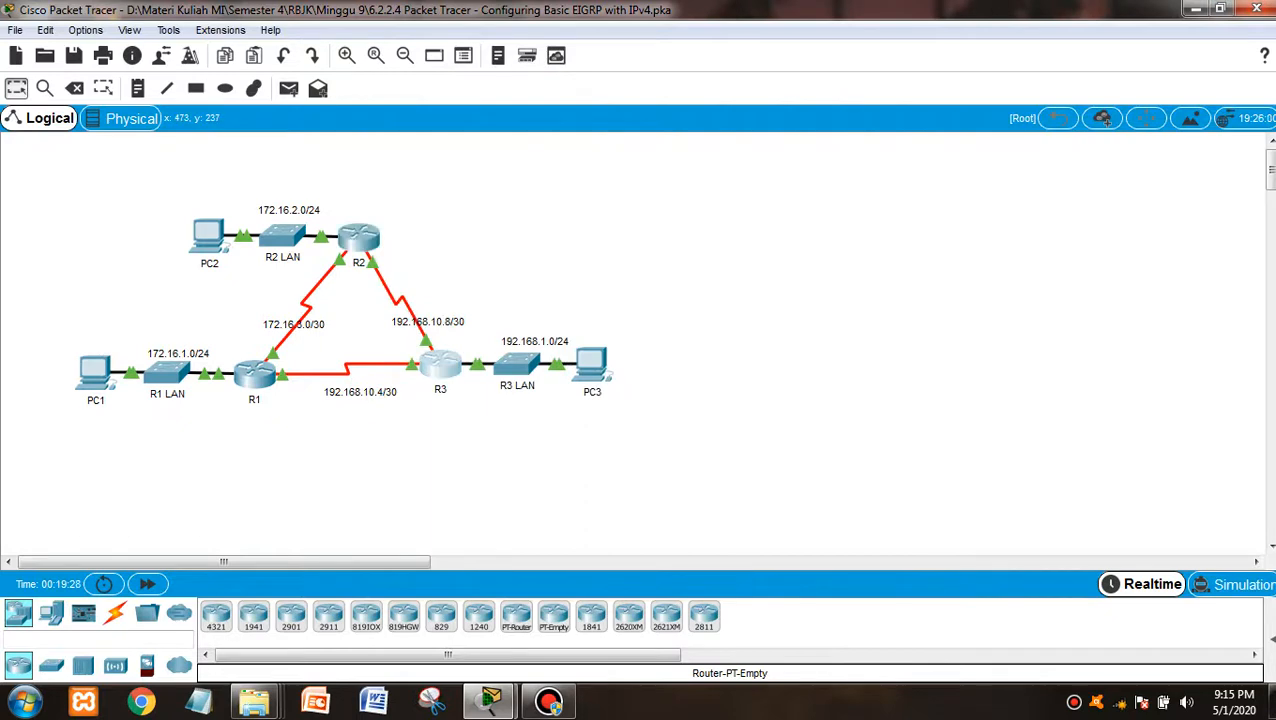
Enter global configuration mode on router R3, paste and run the copied router eigrp 1 command, and close the R3 window
left_click(441, 362)
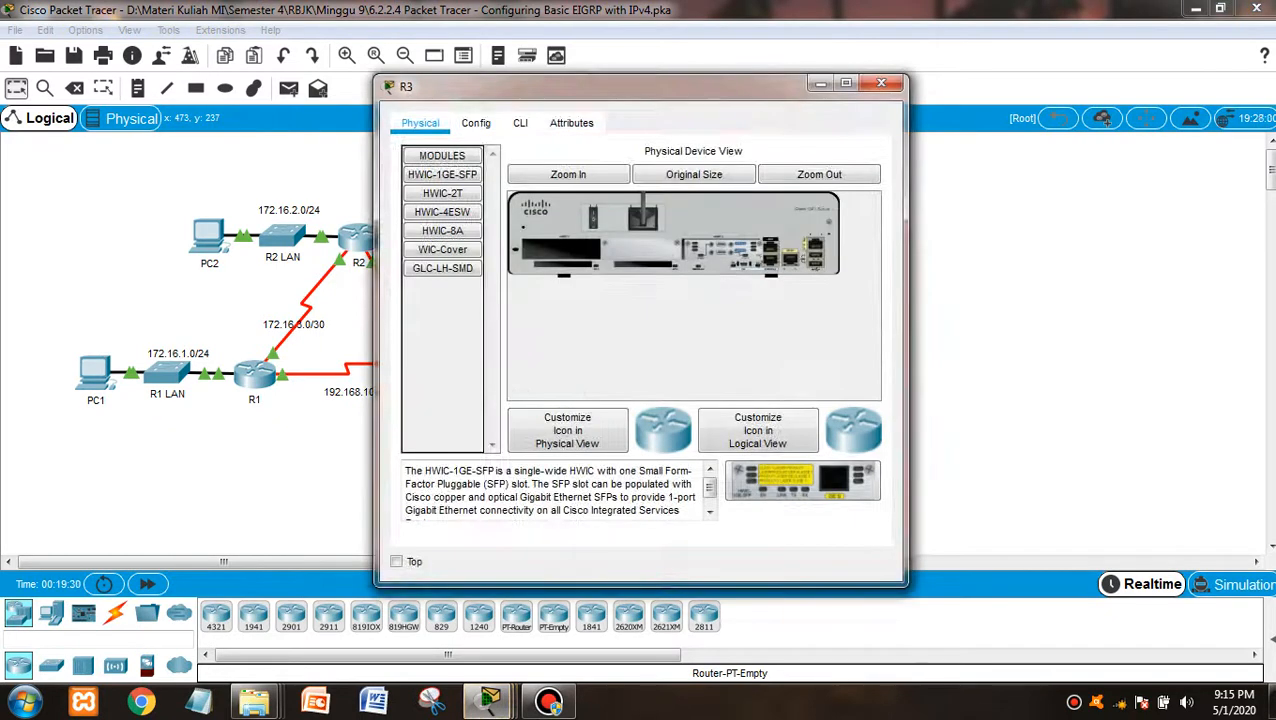
left_click(520, 122)
key("Return")
type("e")
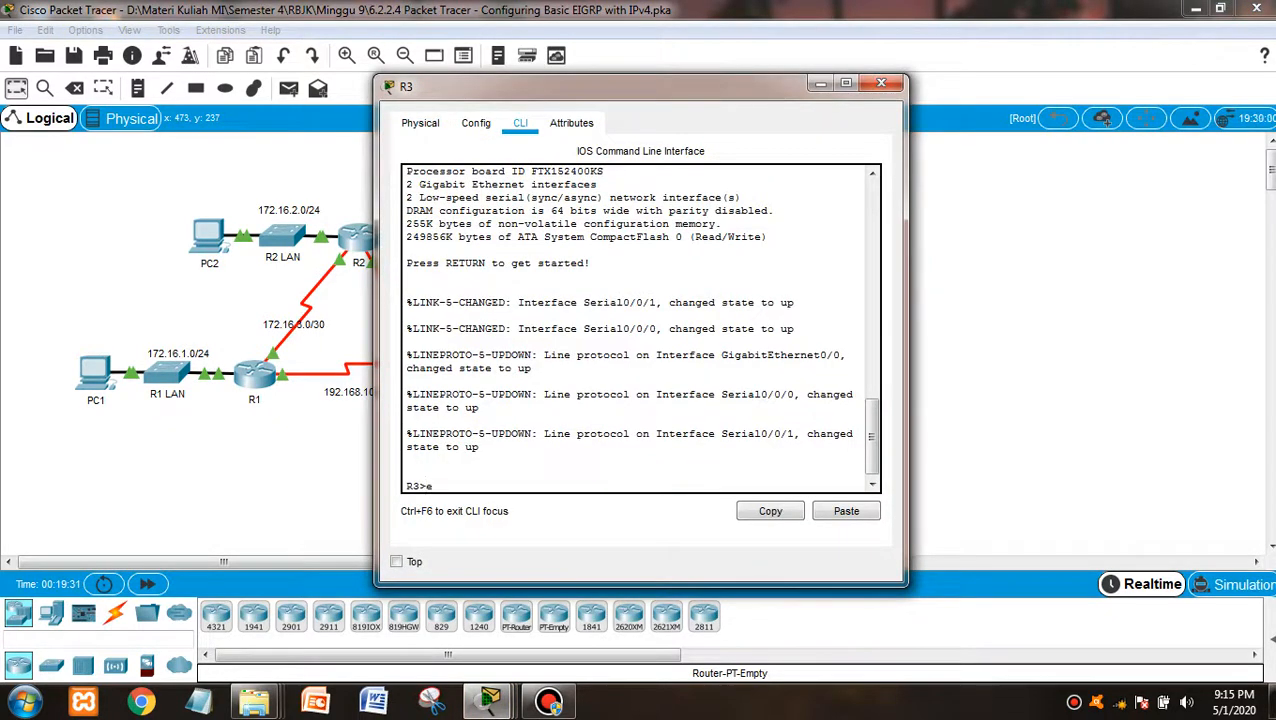
type("n")
key("Return")
type("conf ")
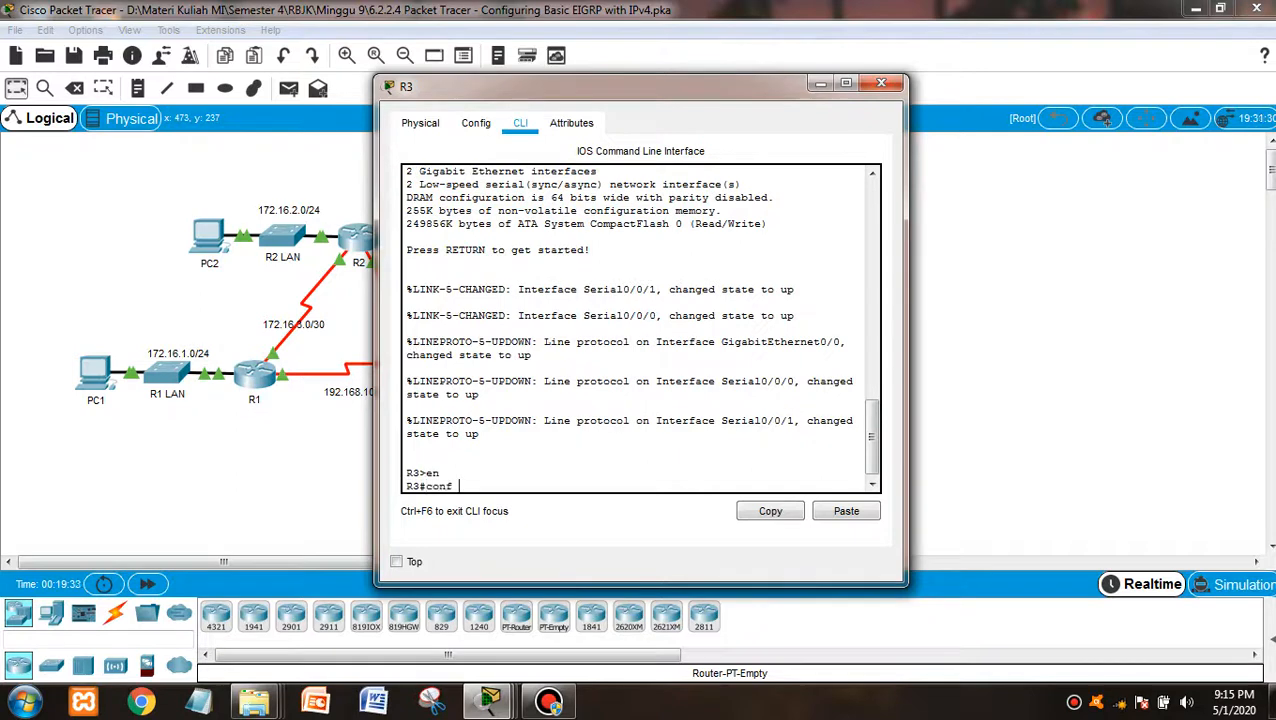
type("t")
key("Return")
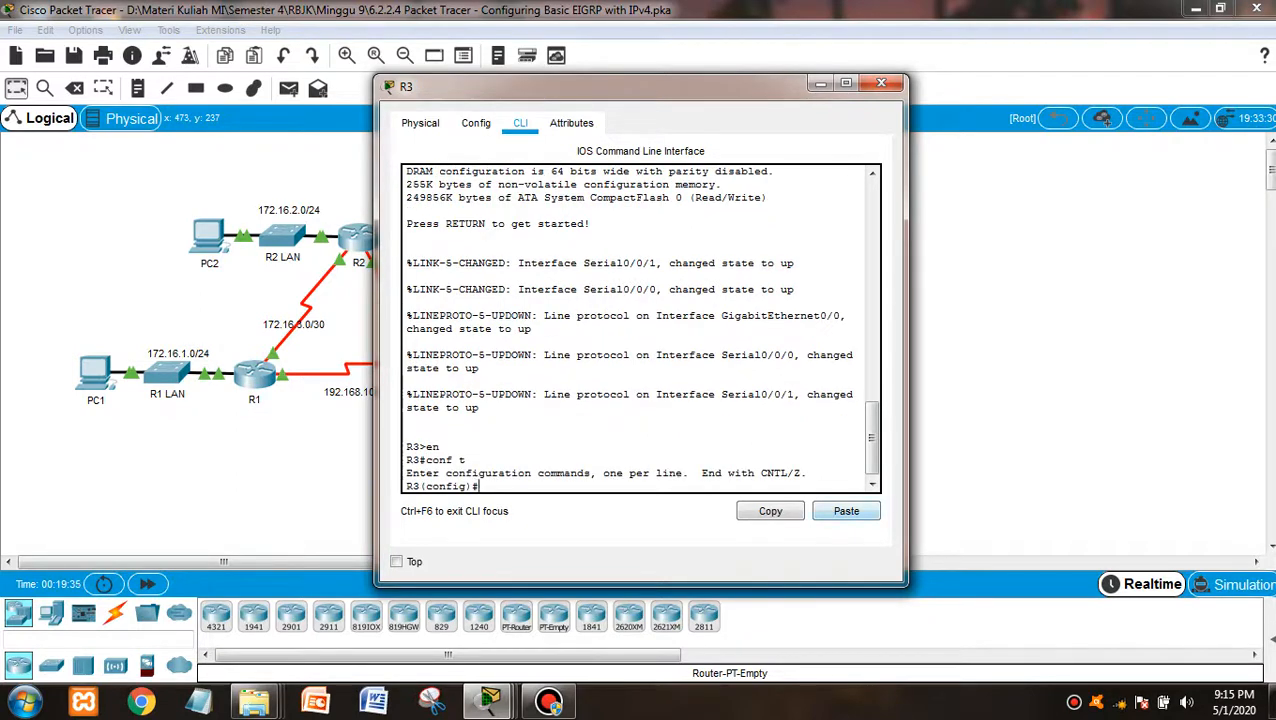
left_click(846, 511)
key("Return")
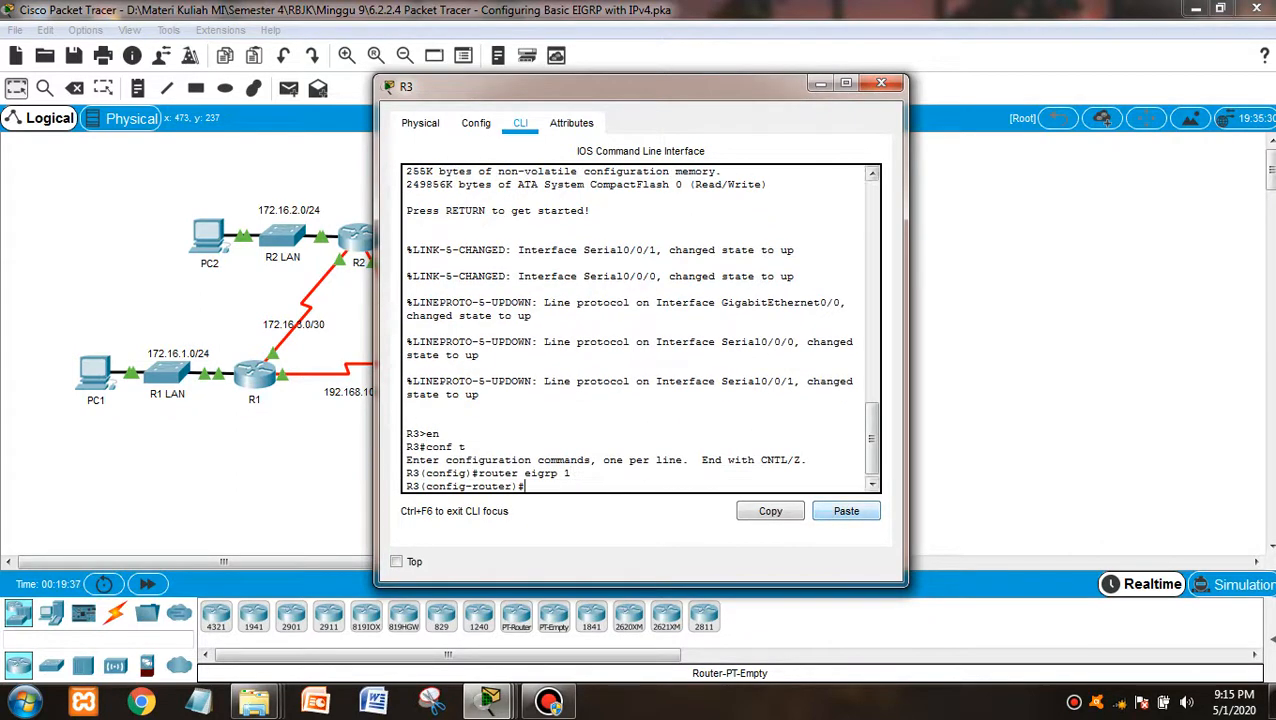
left_click(881, 83)
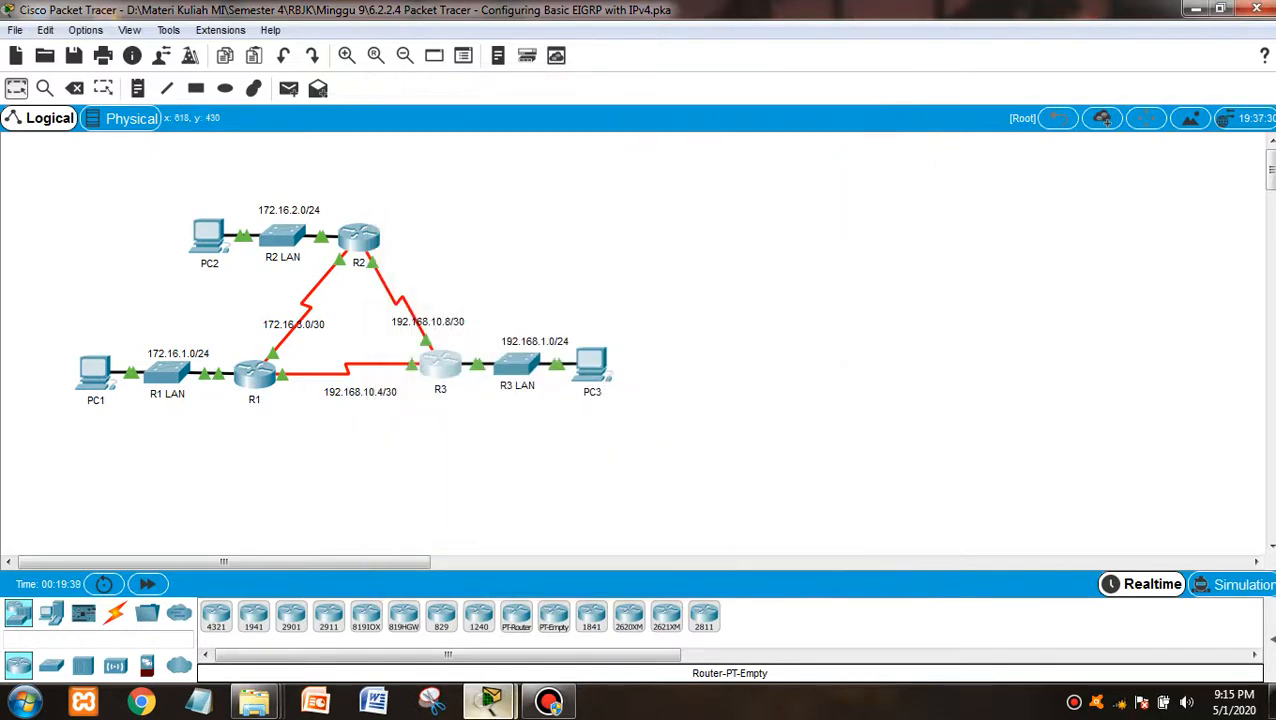
Following Step 2 of the activity instructions, enter do show ip route on R1, copy the command and run it to display the routing table
mouse_move(490, 700)
left_click(590, 600)
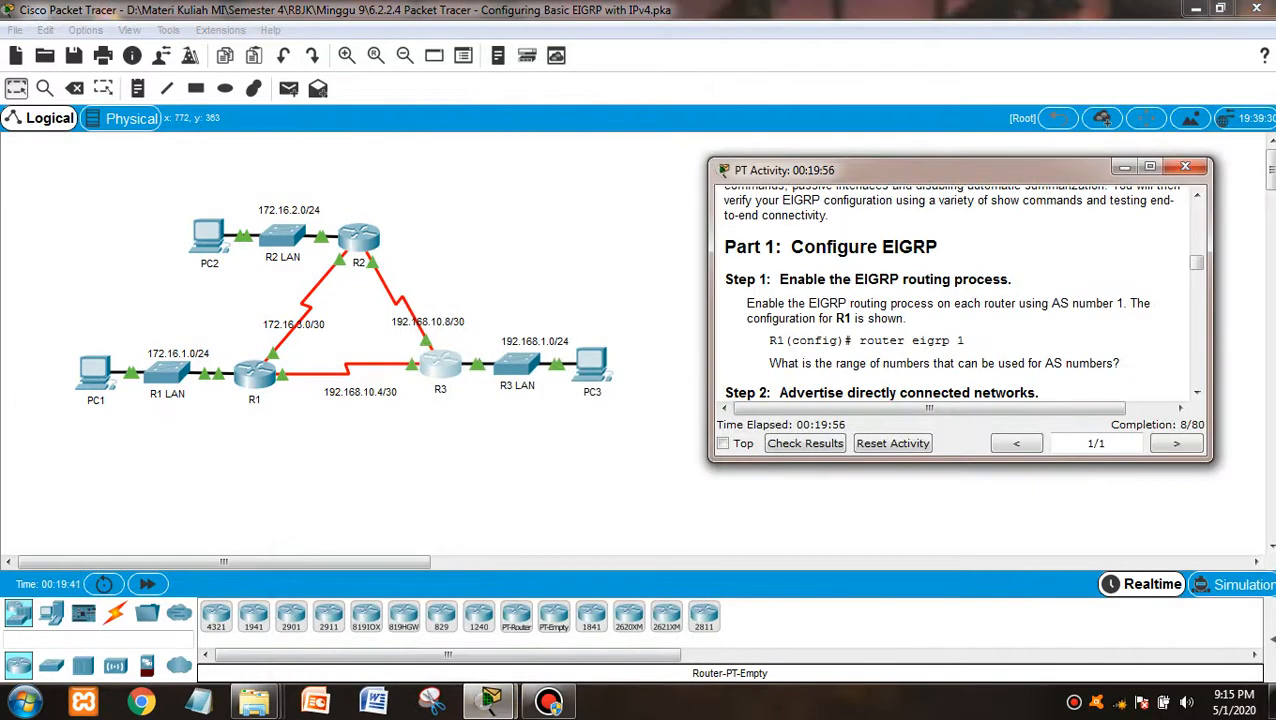
scroll(1196, 391, "down", 5)
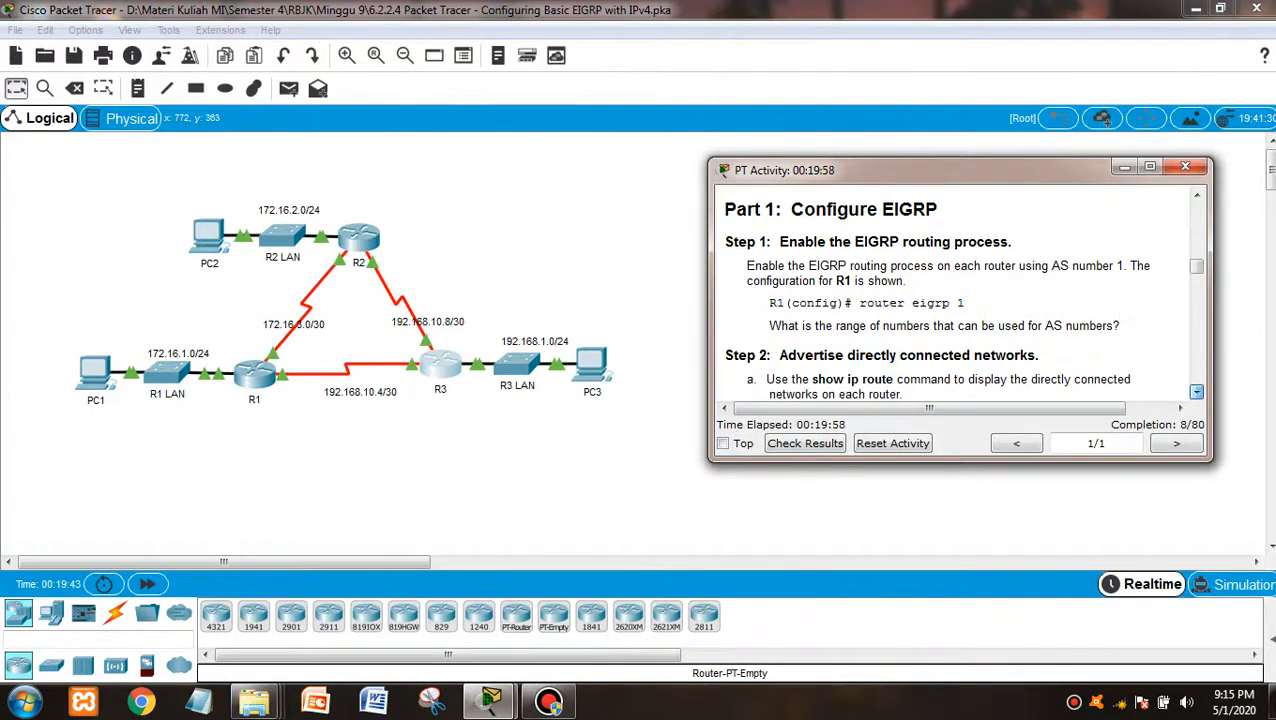
scroll(1196, 391, "down", 2)
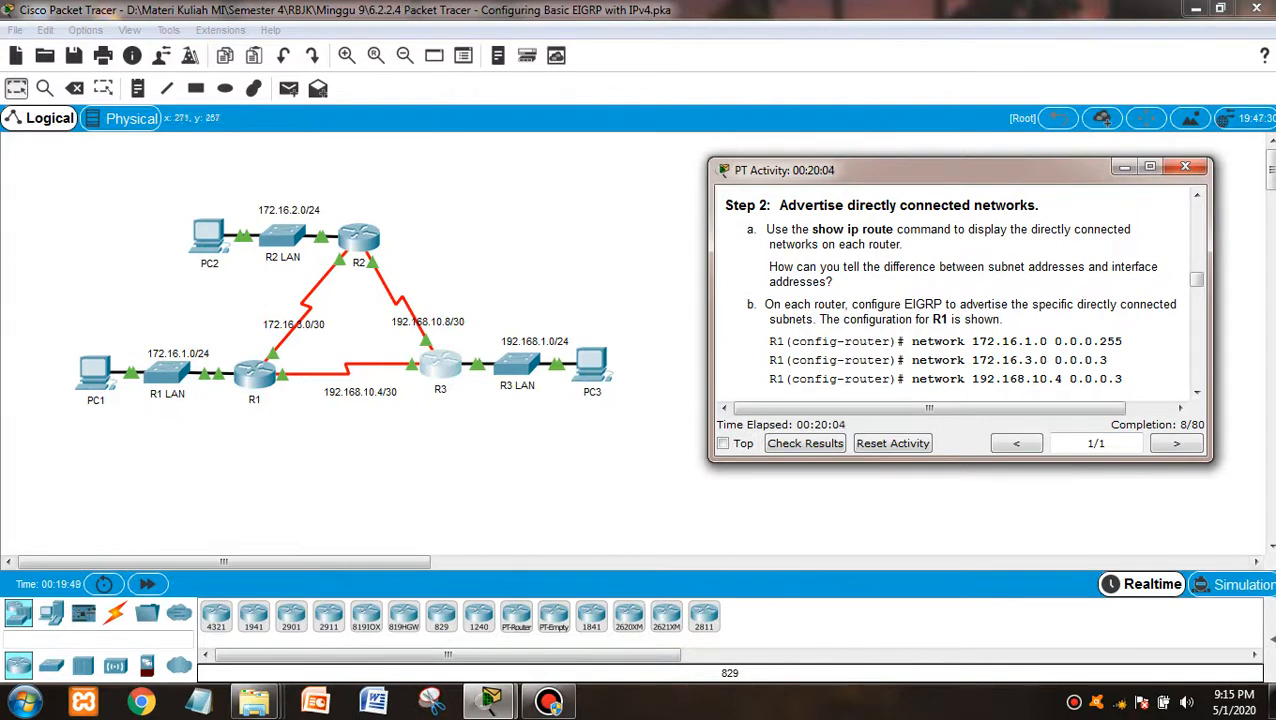
left_click(254, 379)
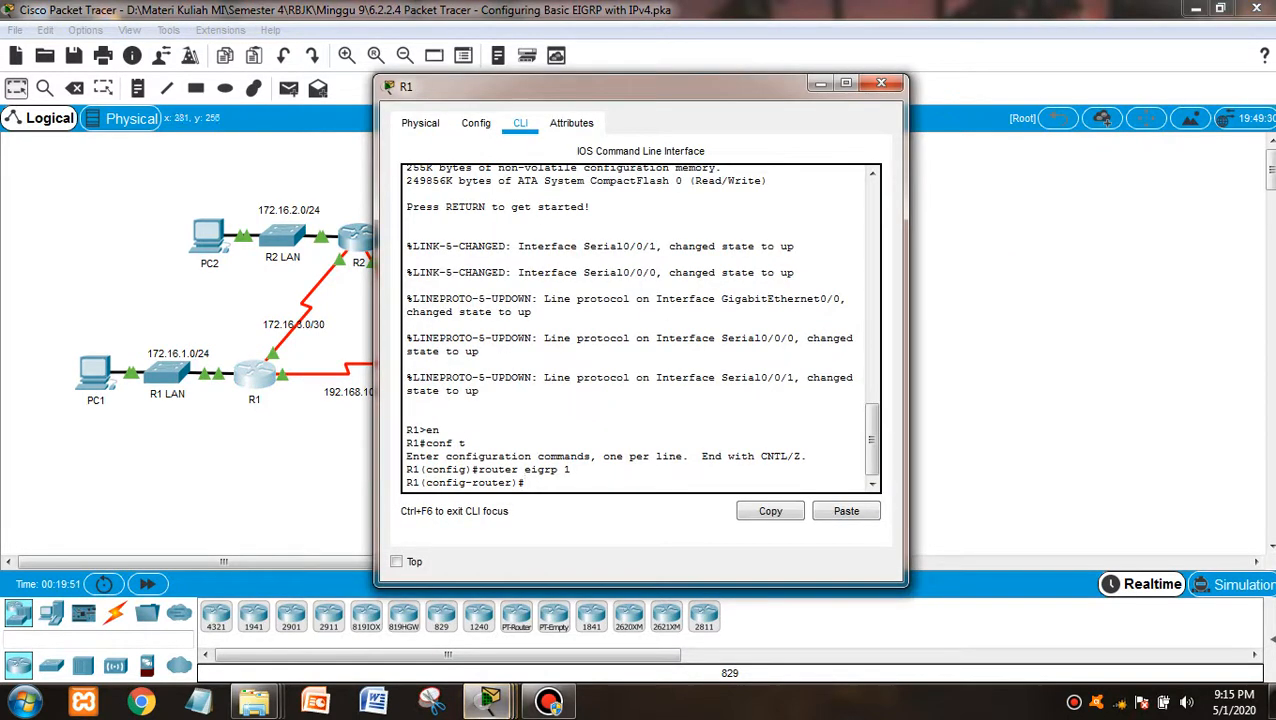
type("do show ip route")
left_click_drag(630, 483, 524, 483)
key("ctrl+c")
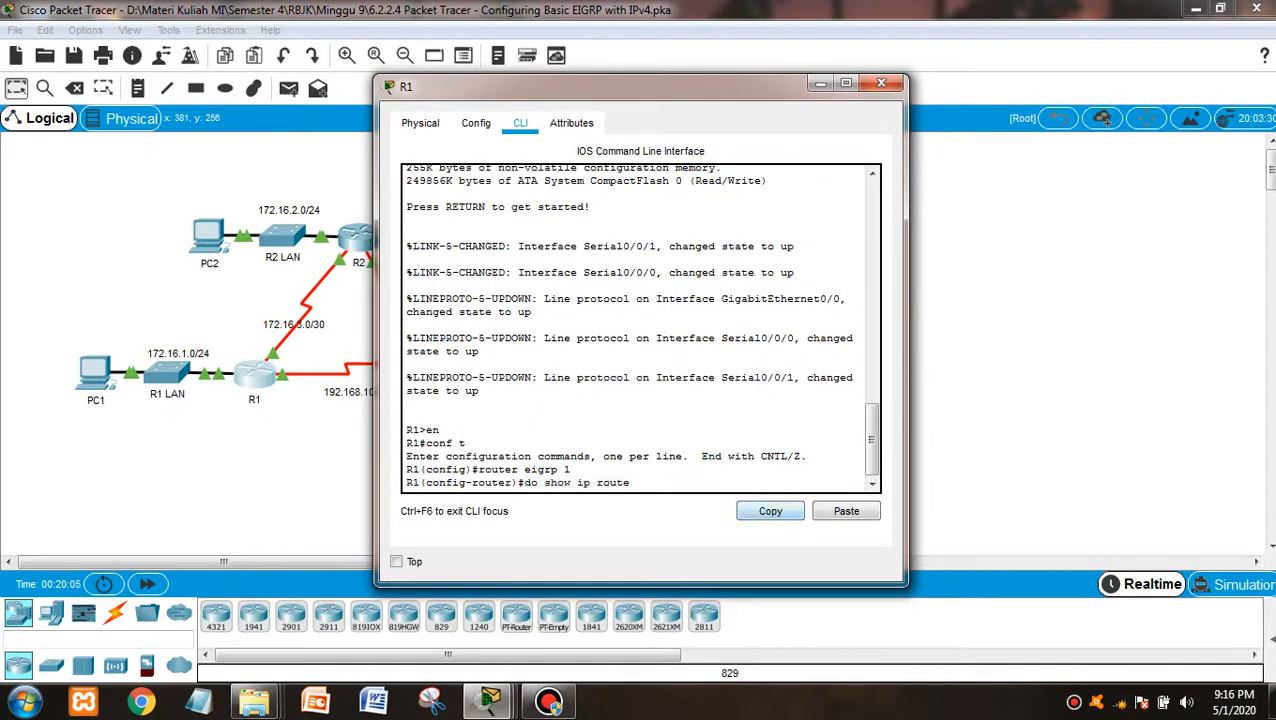
key("Return")
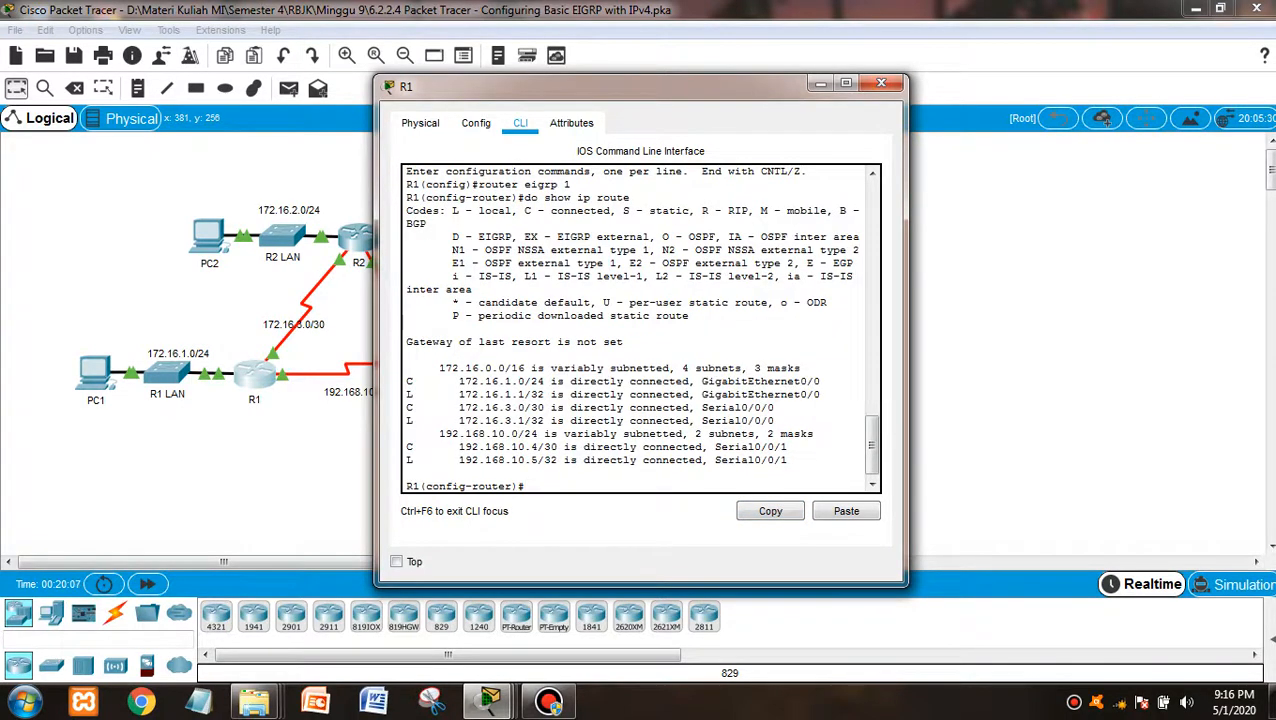
Examine the connected routes listed on R1, and run the copied do show ip route command on R2 to examine its connected routes
left_click_drag(788, 460, 440, 368)
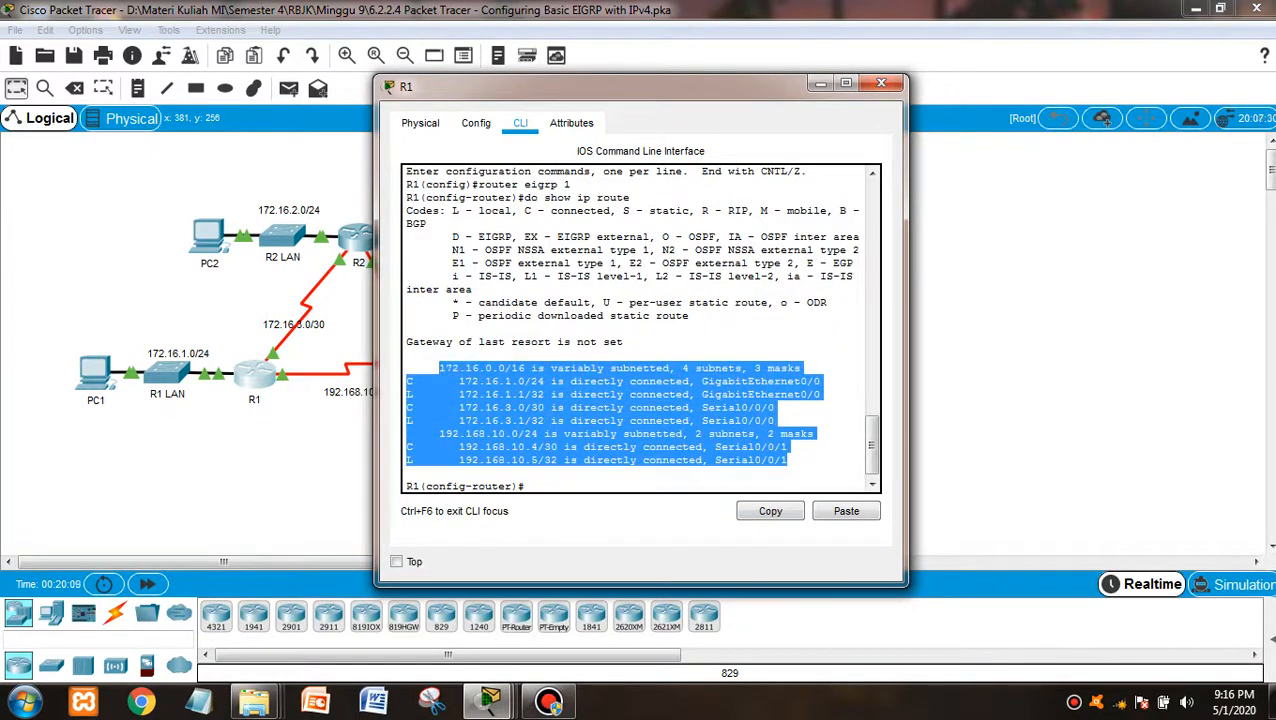
left_click(881, 83)
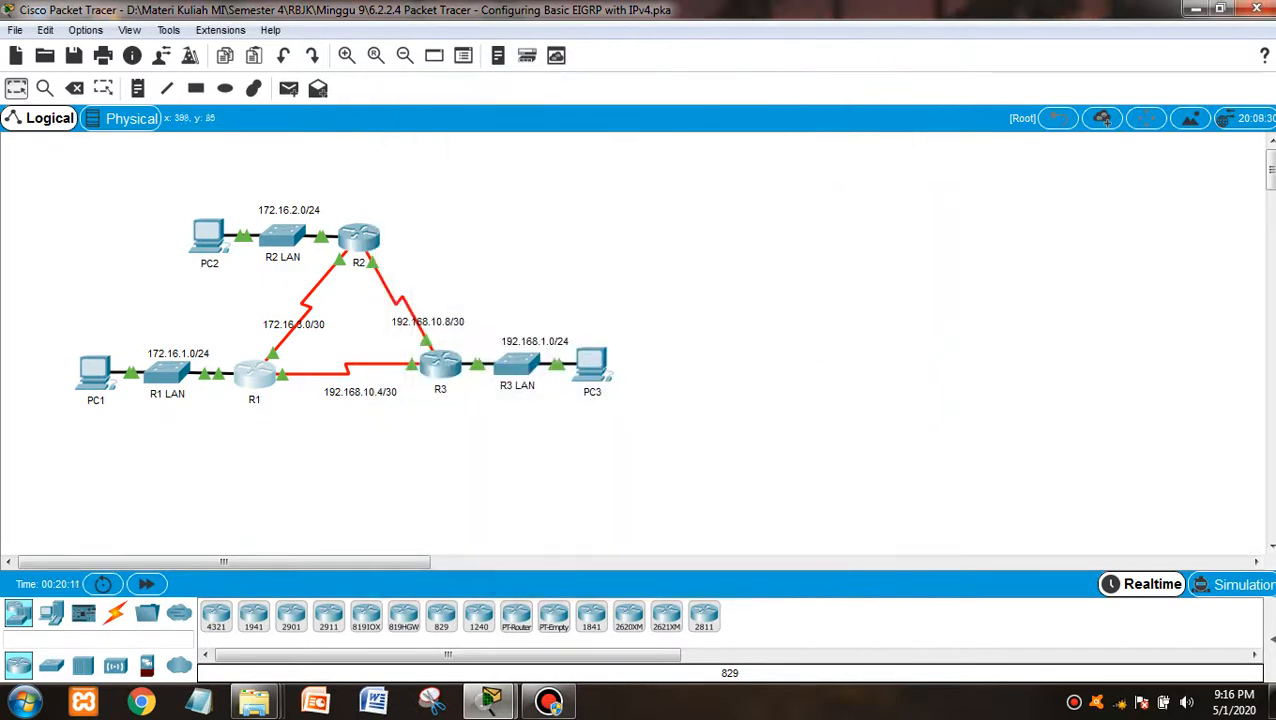
left_click(364, 230)
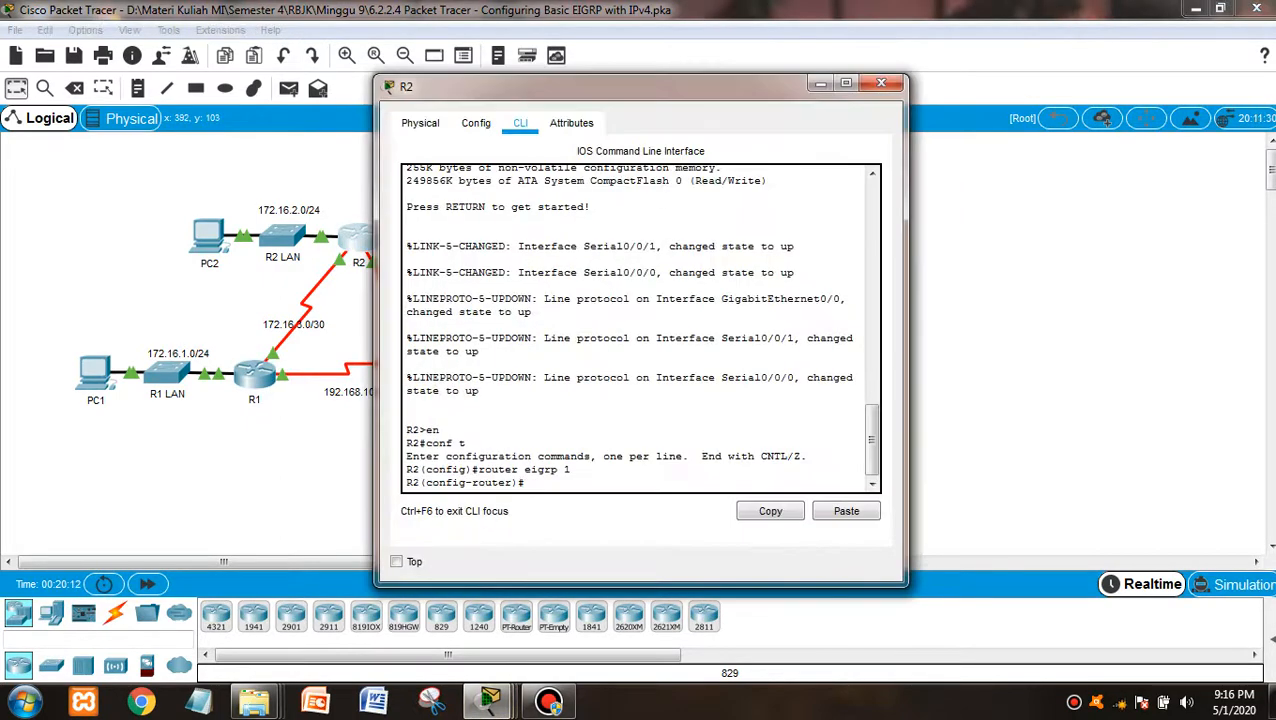
left_click(846, 511)
key("Return")
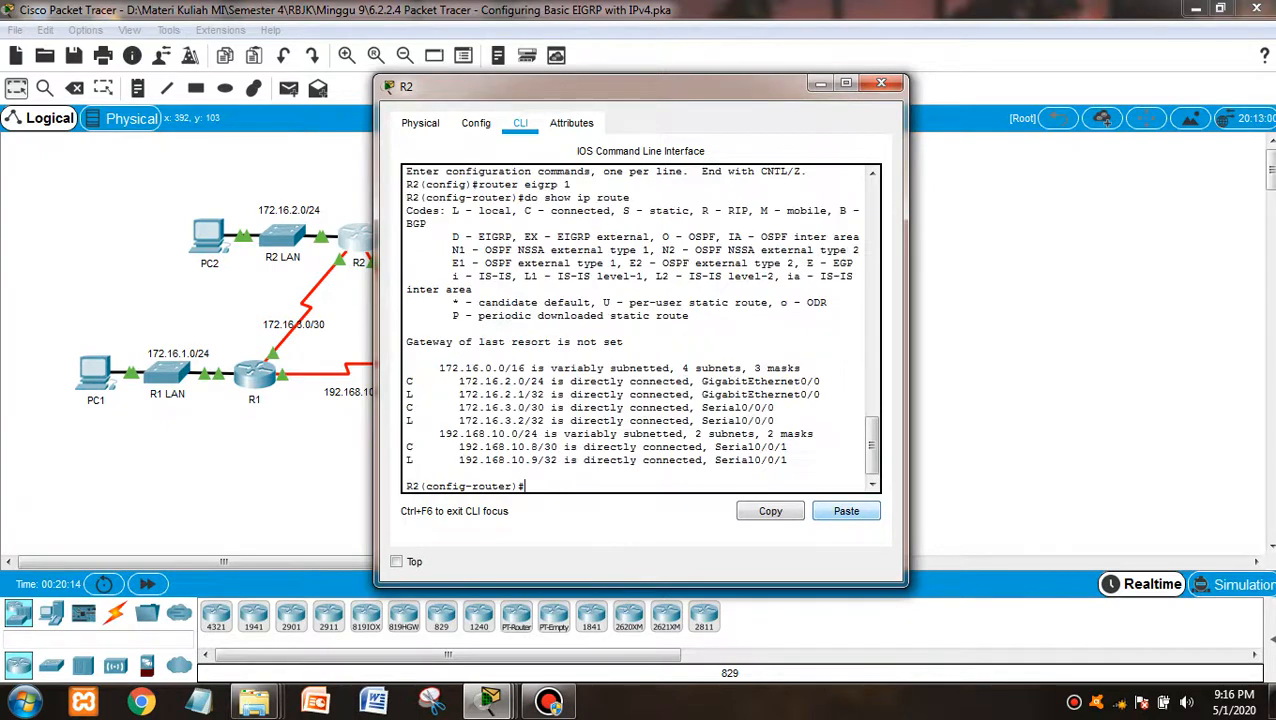
left_click_drag(787, 460, 439, 368)
left_click(881, 83)
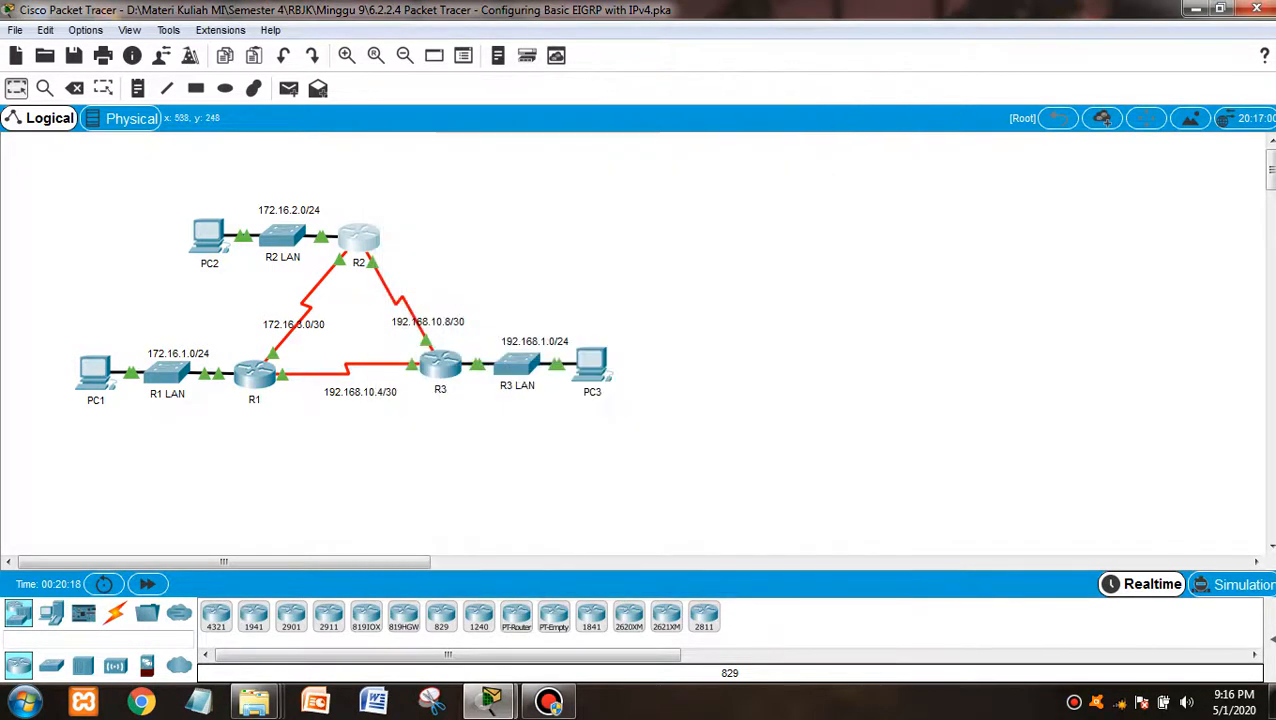
Run the copied do show ip route command on R3, highlight its connected routes and close the R3 window
left_click(440, 365)
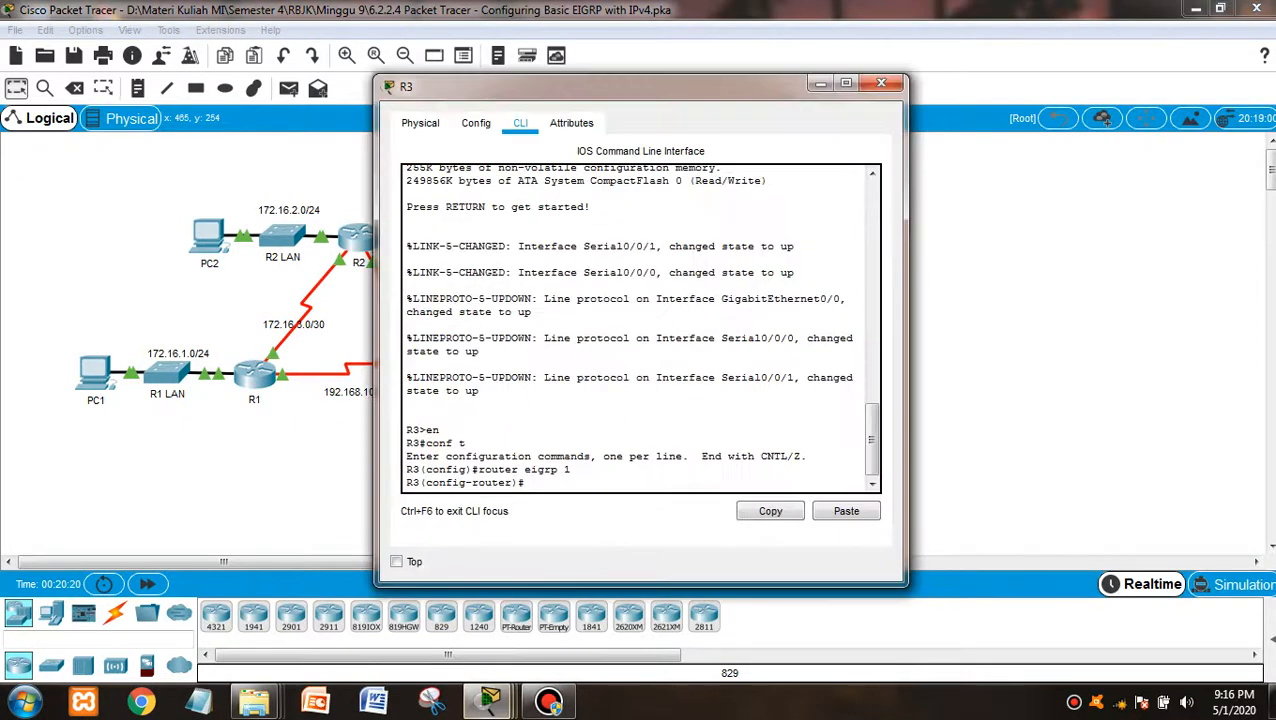
left_click(846, 511)
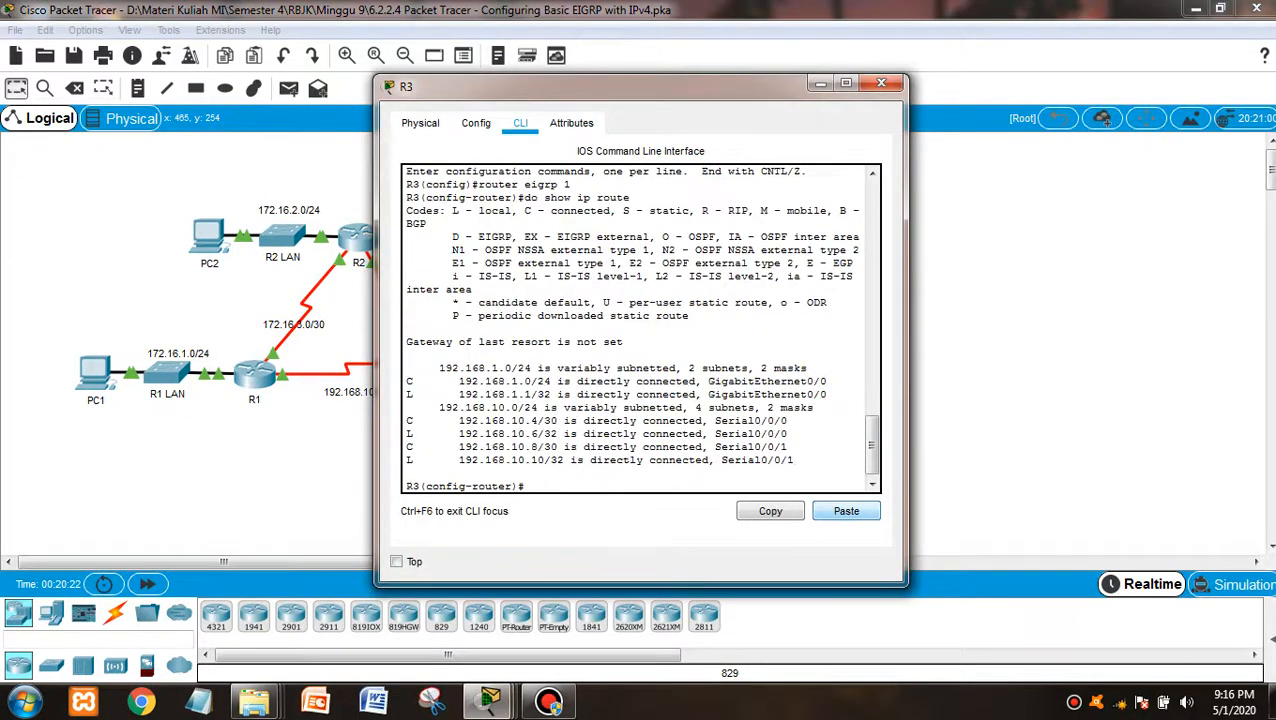
left_click_drag(795, 461, 445, 368)
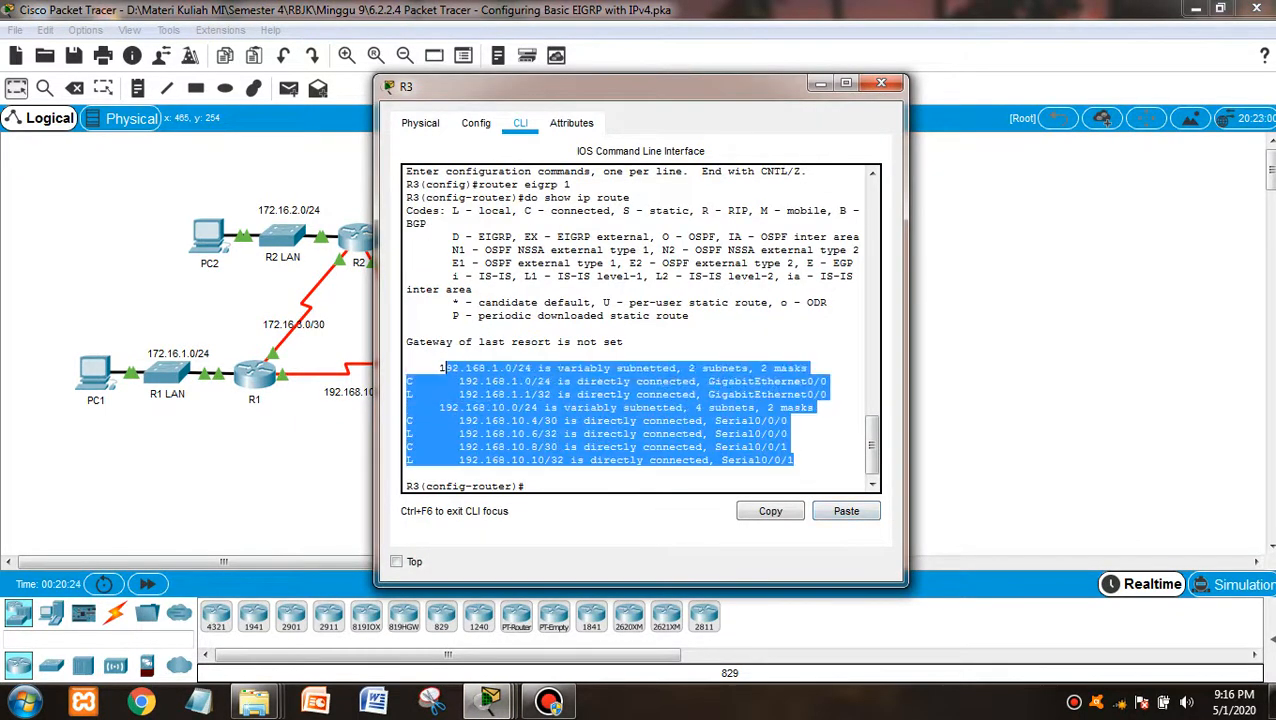
left_click(881, 83)
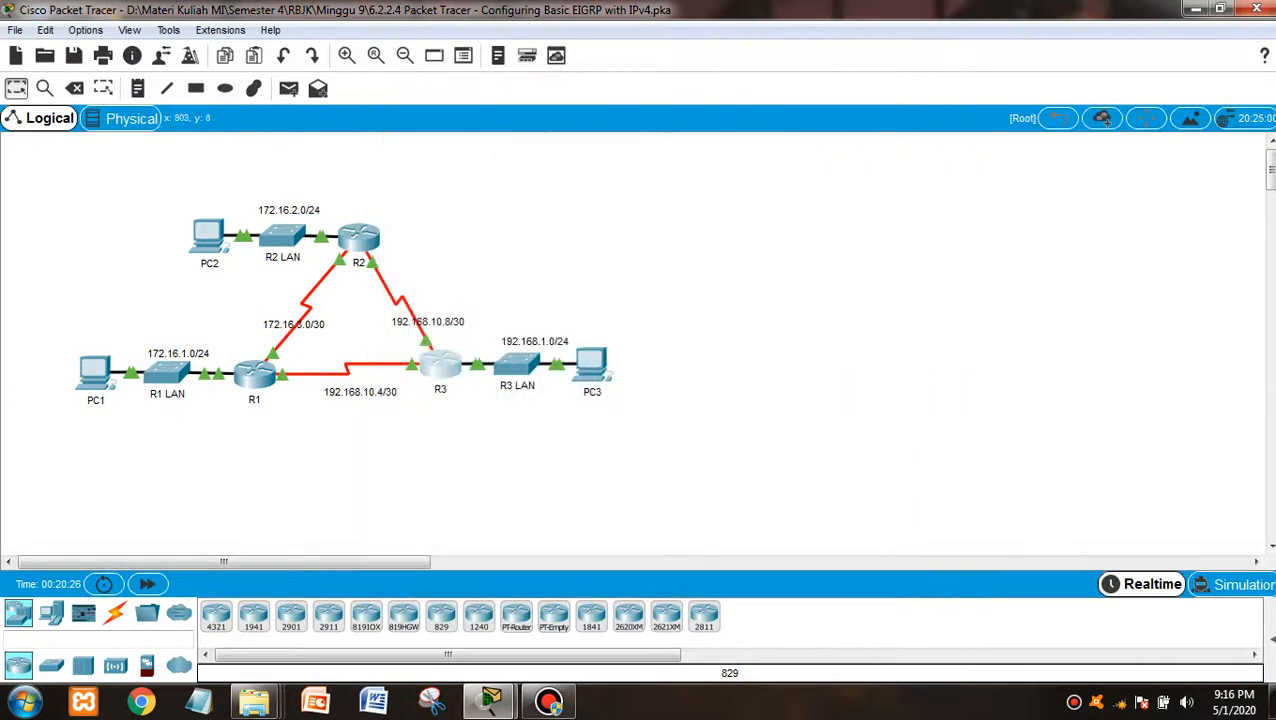
Place R1's command line beside the activity instructions, copy network 172.16.1.0 0.0.0.255 from Step 2b and run it on R1
left_click(256, 374)
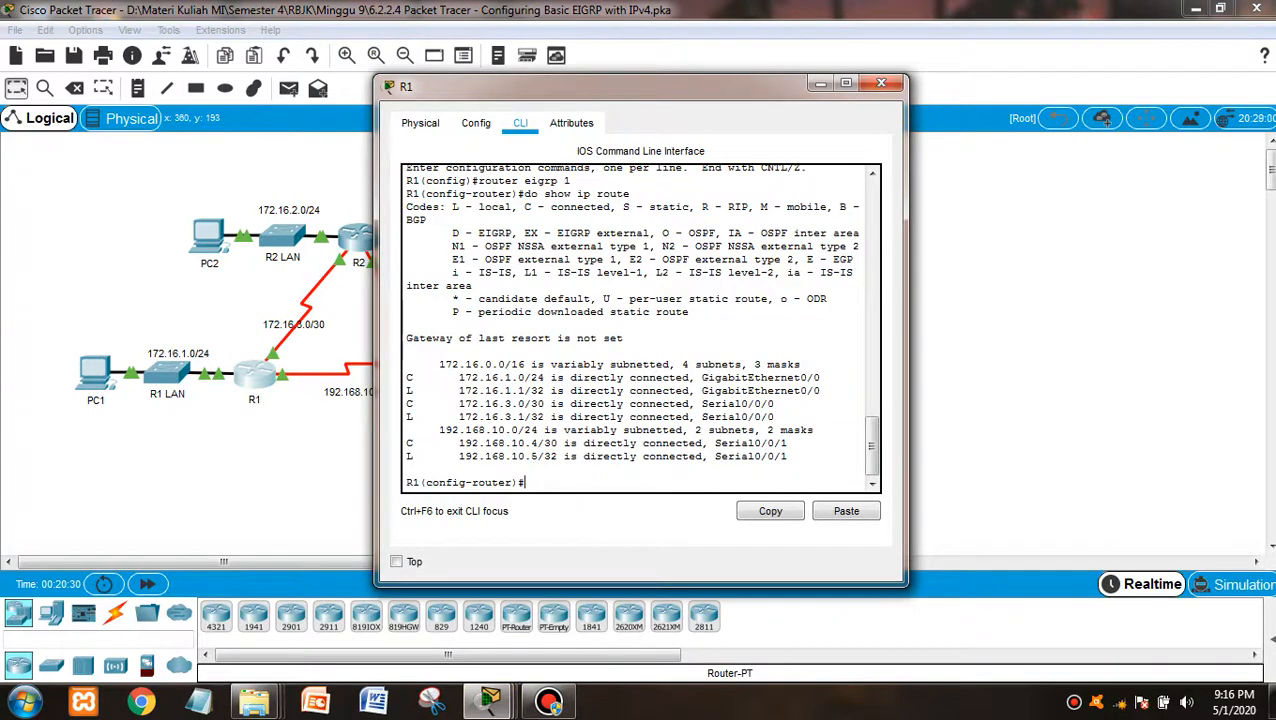
left_click_drag(600, 86, 367, 70)
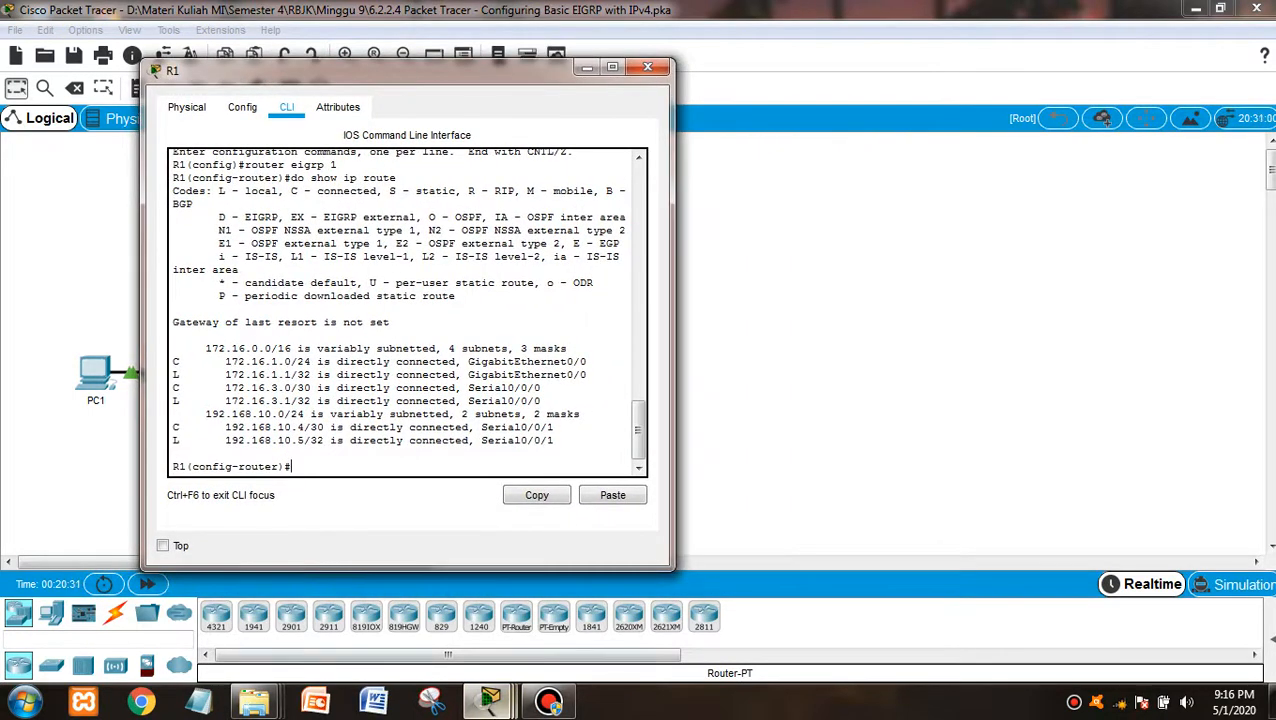
mouse_move(490, 700)
left_click(484, 590)
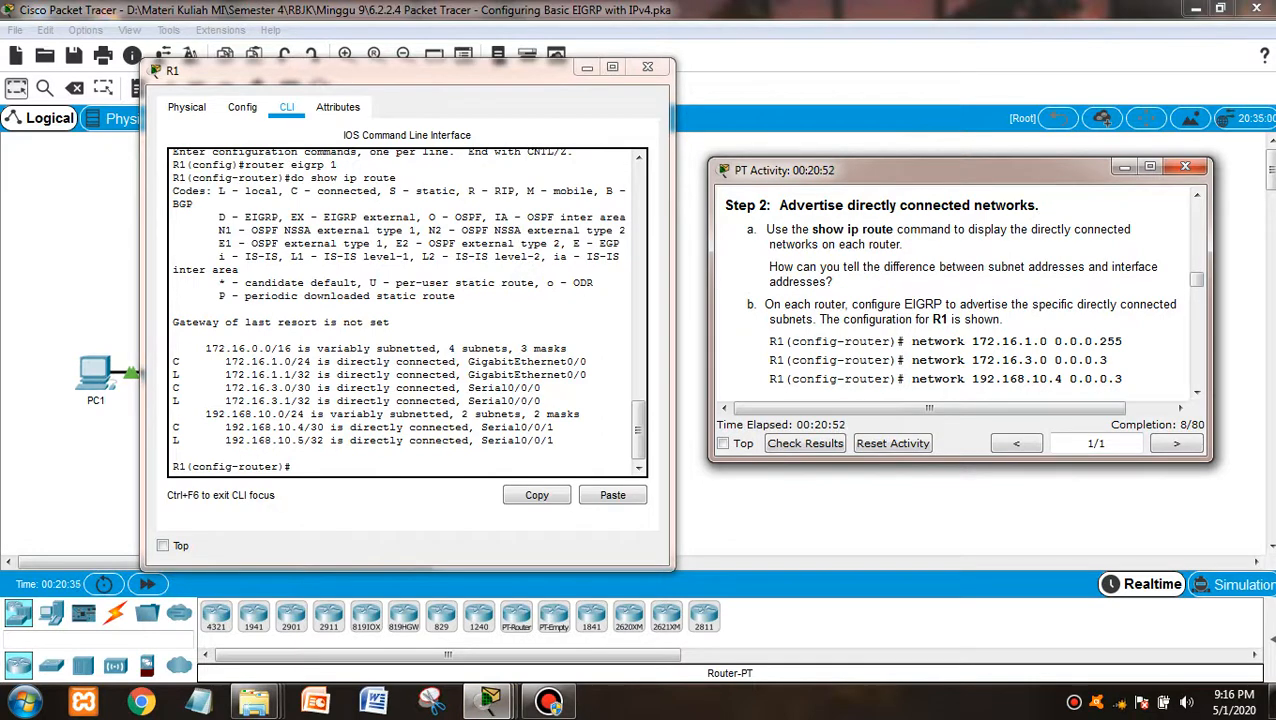
left_click_drag(1122, 341, 911, 341)
key("ctrl+c")
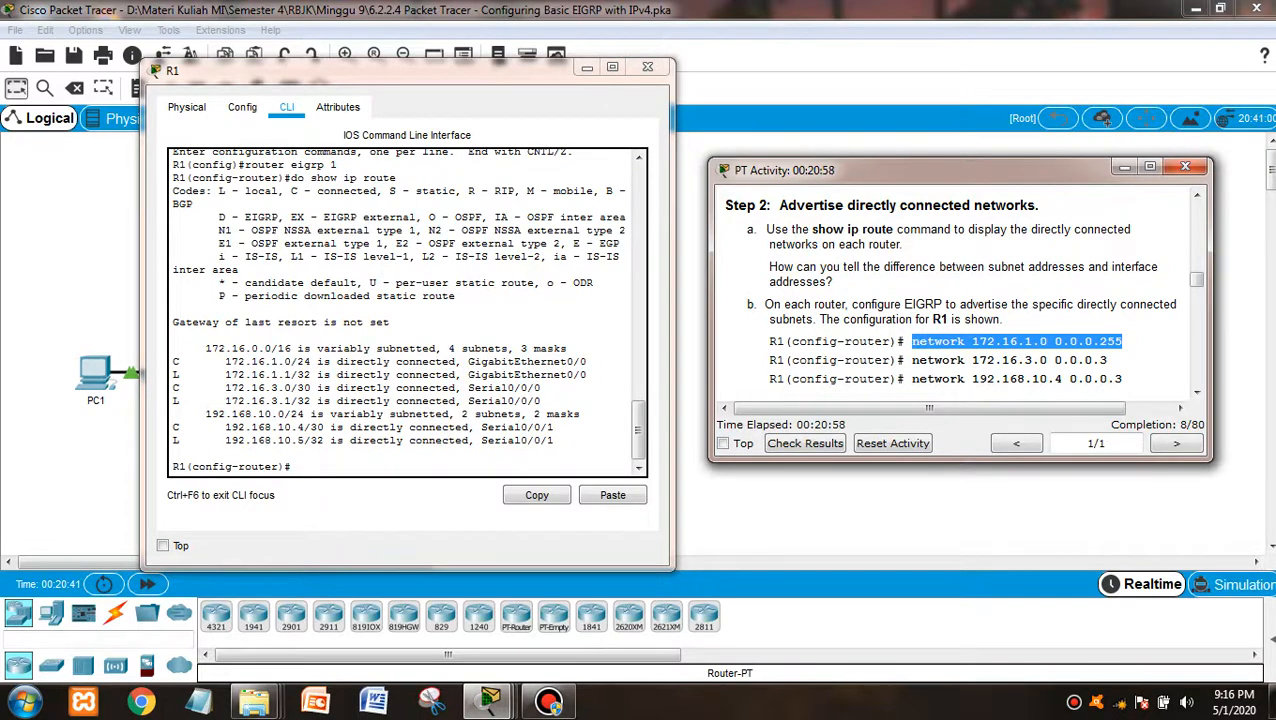
left_click(330, 466)
left_click(612, 495)
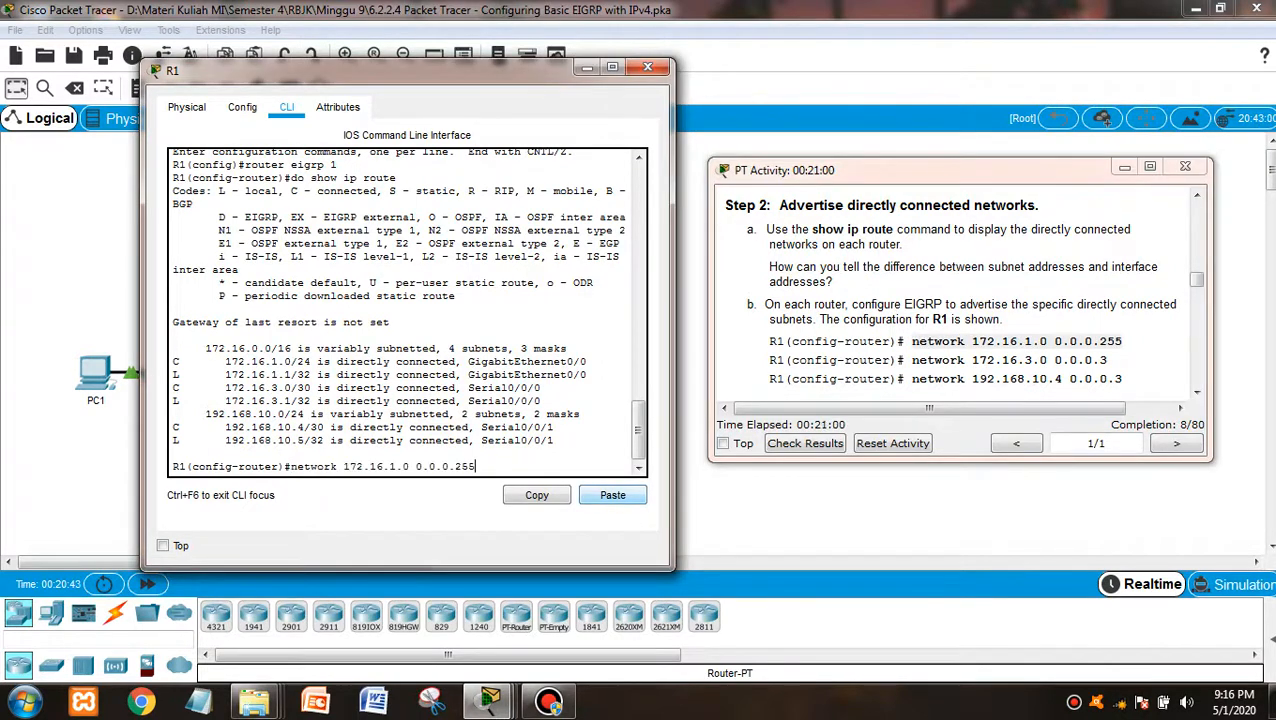
key("Return")
Copy network 172.16.3.0 0.0.0.3 from the activity instructions and run it in R1's EIGRP configuration
left_click_drag(910, 360, 1107, 361)
key("ctrl+c")
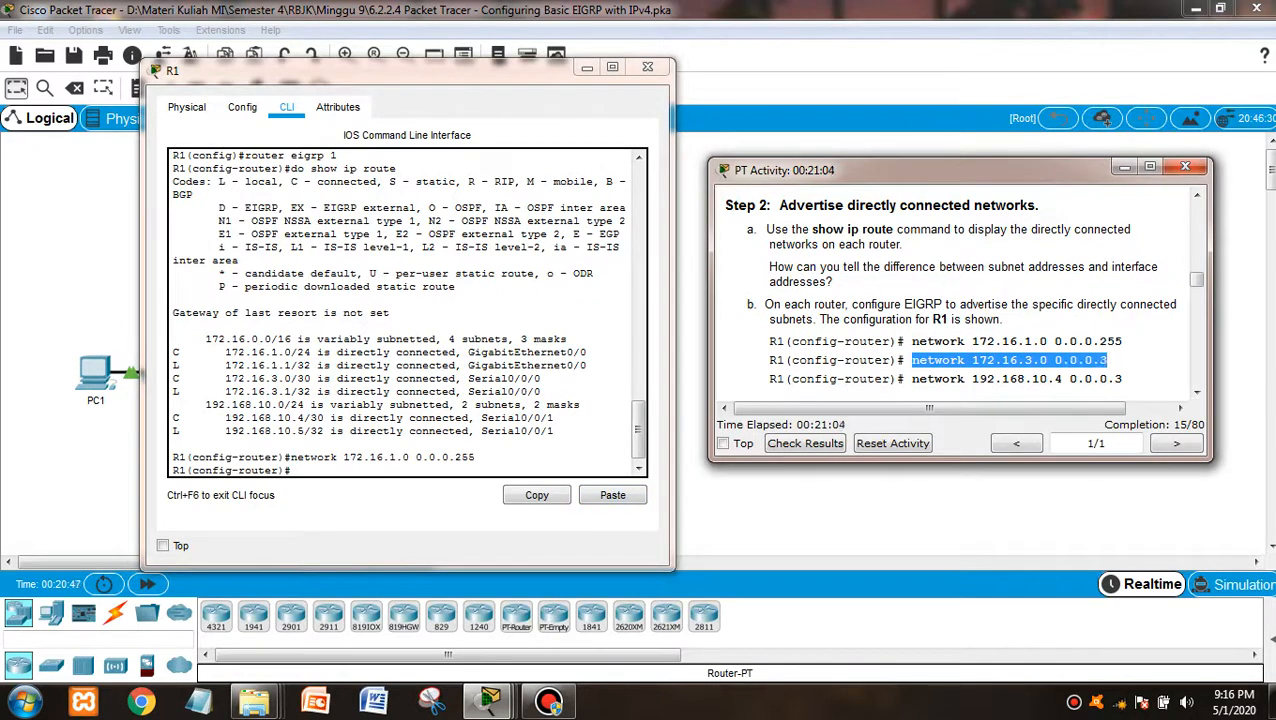
left_click(297, 470)
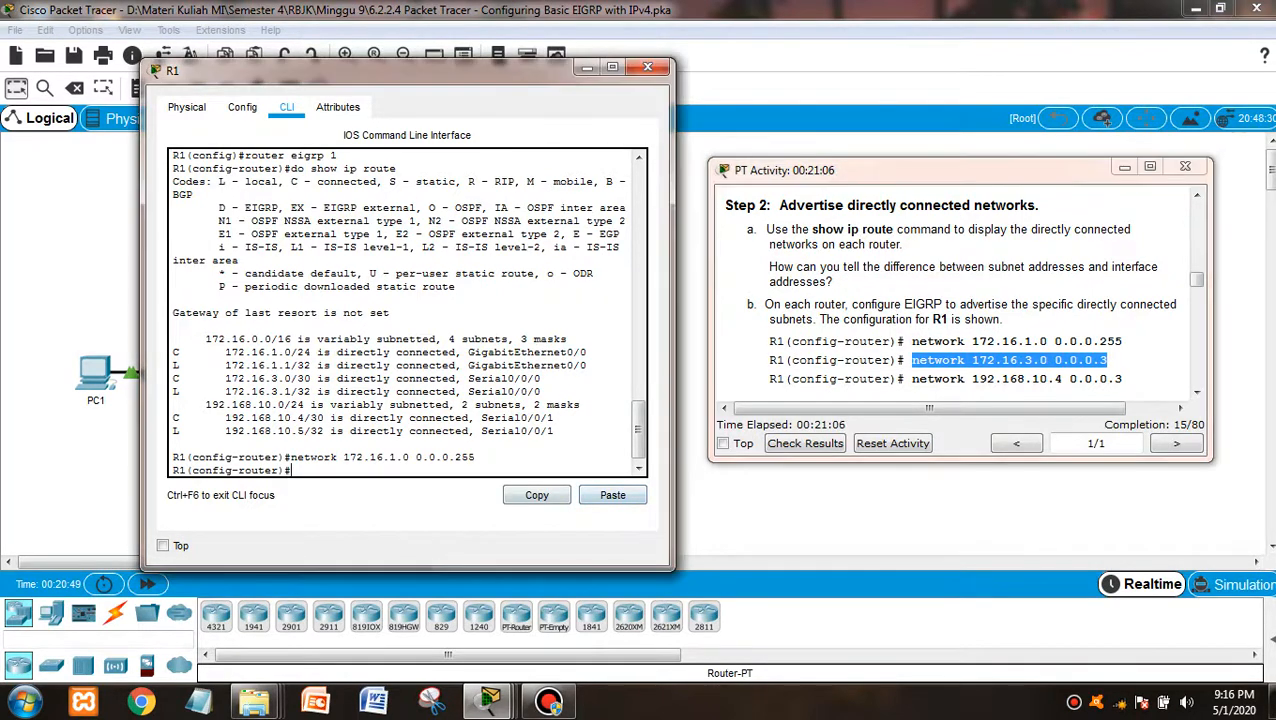
left_click(612, 495)
key("Return")
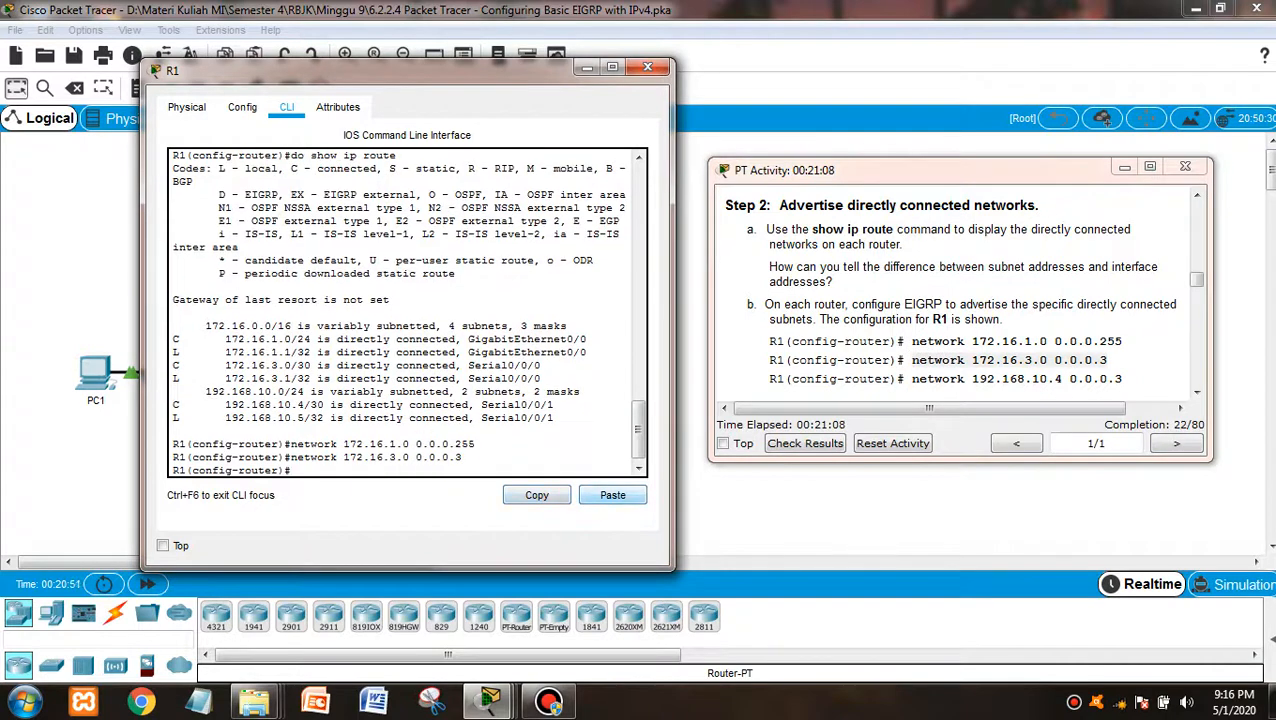
Copy network 192.168.10.4 0.0.0.3 from the activity instructions, run it in R1's EIGRP configuration and close the R1 window
left_click_drag(978, 379, 1121, 379)
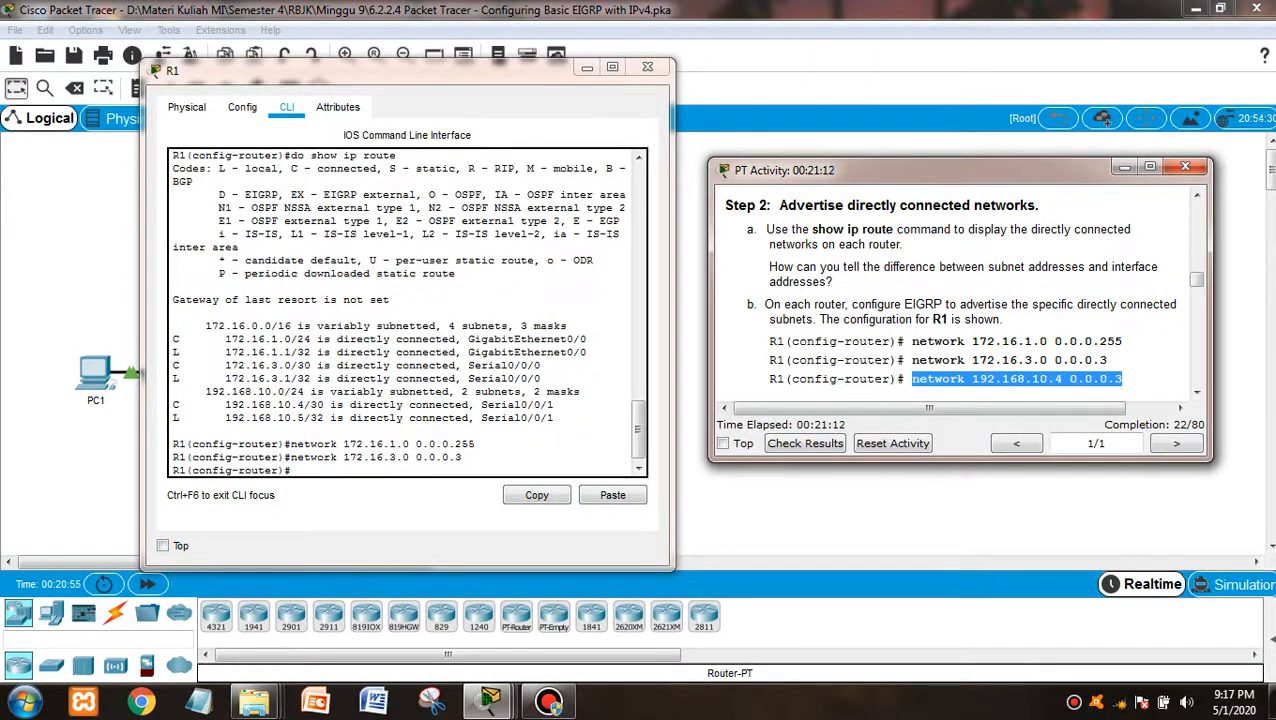
left_click(612, 495)
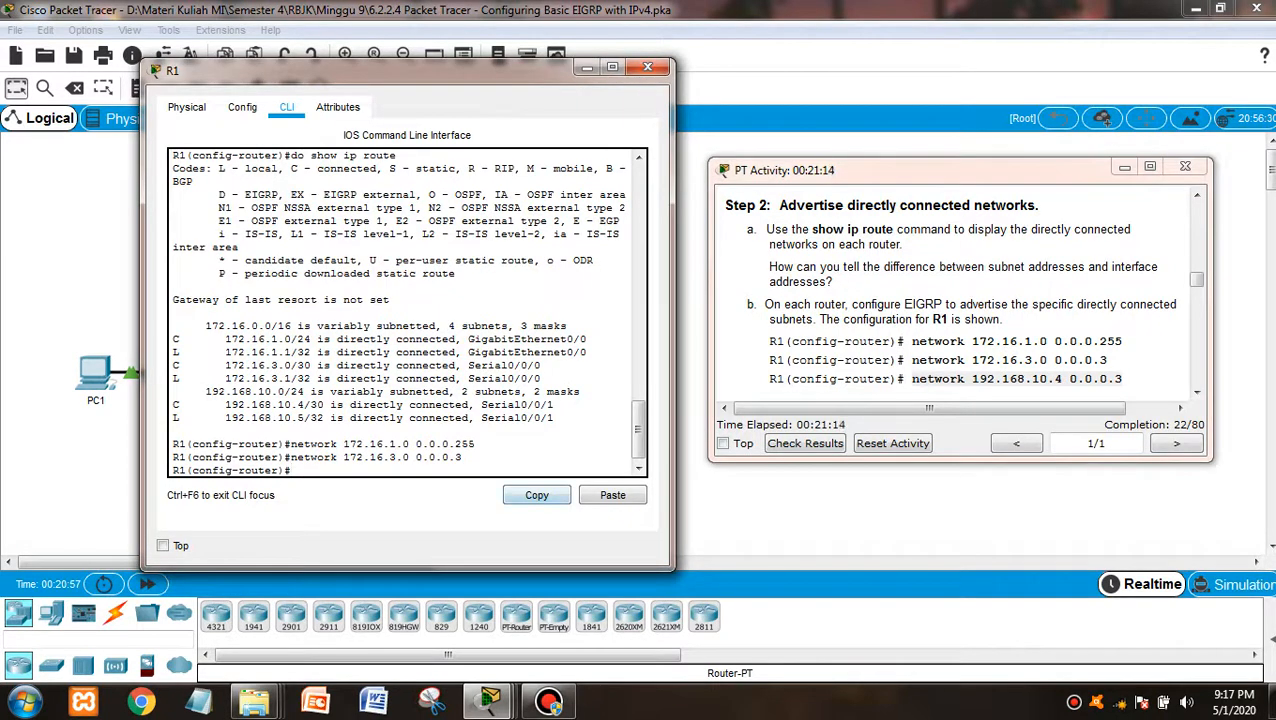
left_click(612, 495)
key("Return")
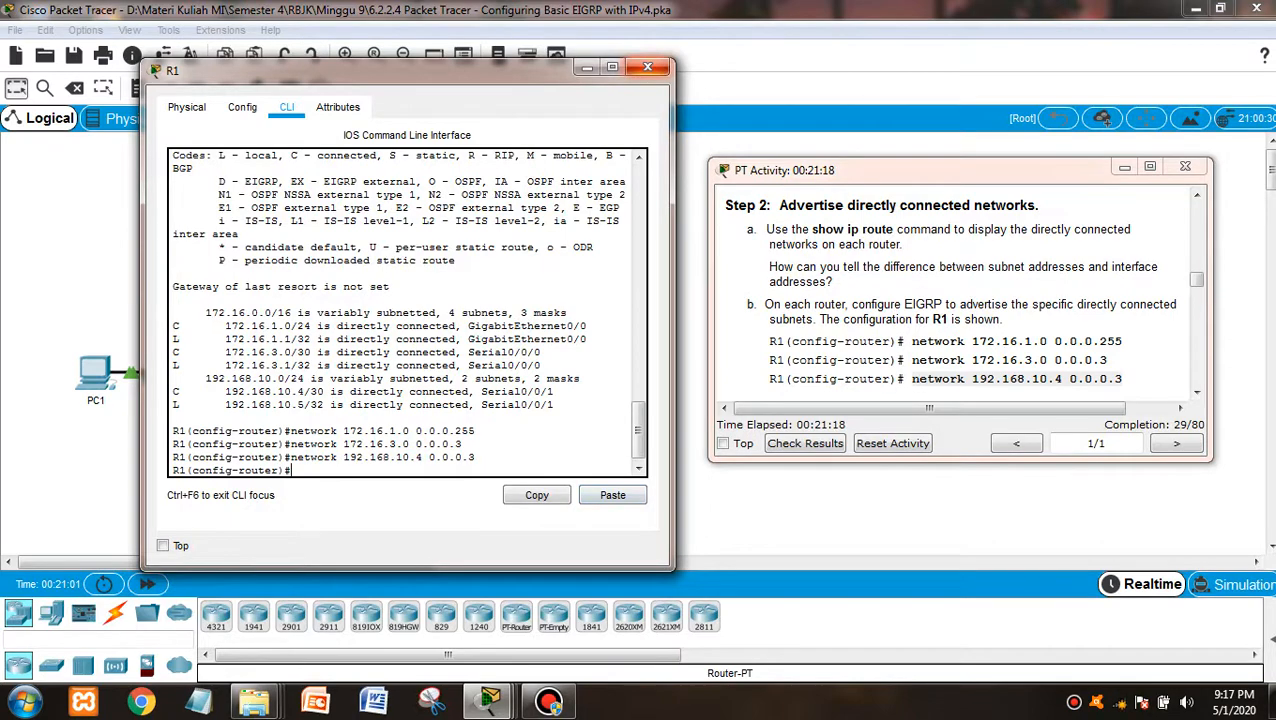
left_click(648, 67)
Paste the copied network command into R2's command line, edit it to network 172.16.2.0 0.0.0.255 and run it
left_click(361, 242)
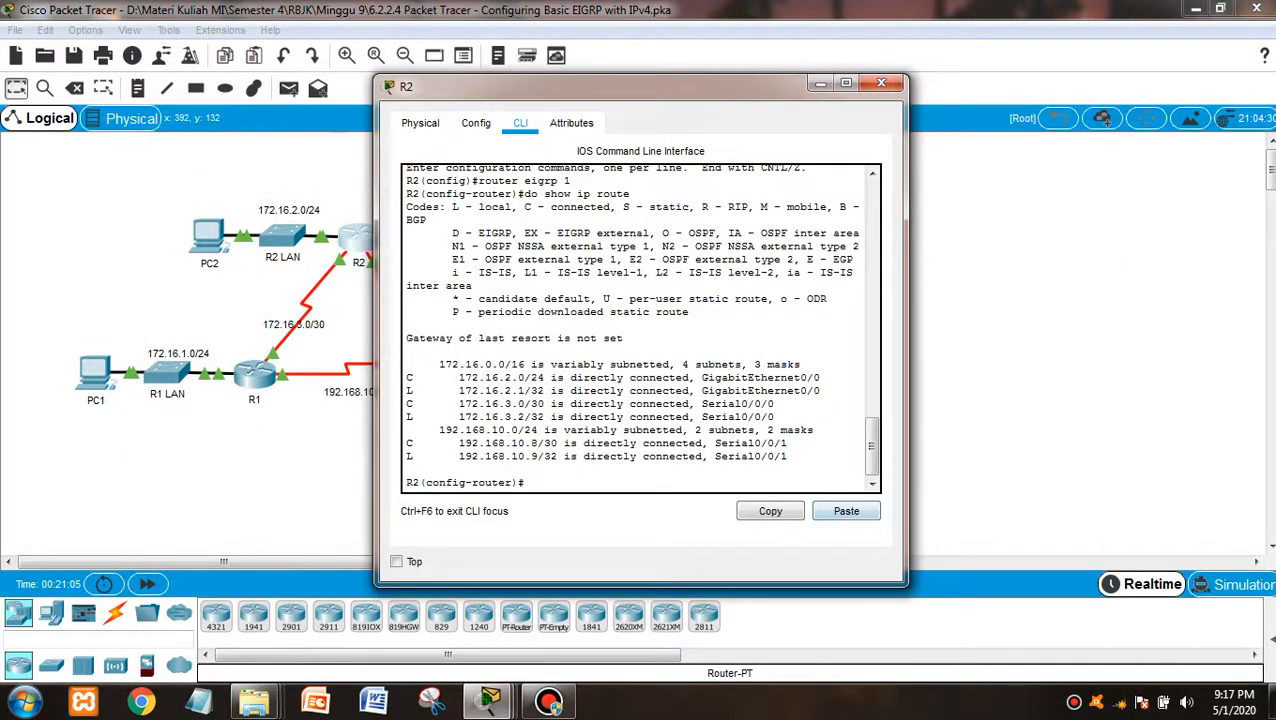
left_click(846, 511)
key("Left")
key("Left")
key("Left")
key("Left")
key("Left")
key("Left")
key("Left")
key("Left")
key("Left")
key("Left")
key("Left")
key("Left")
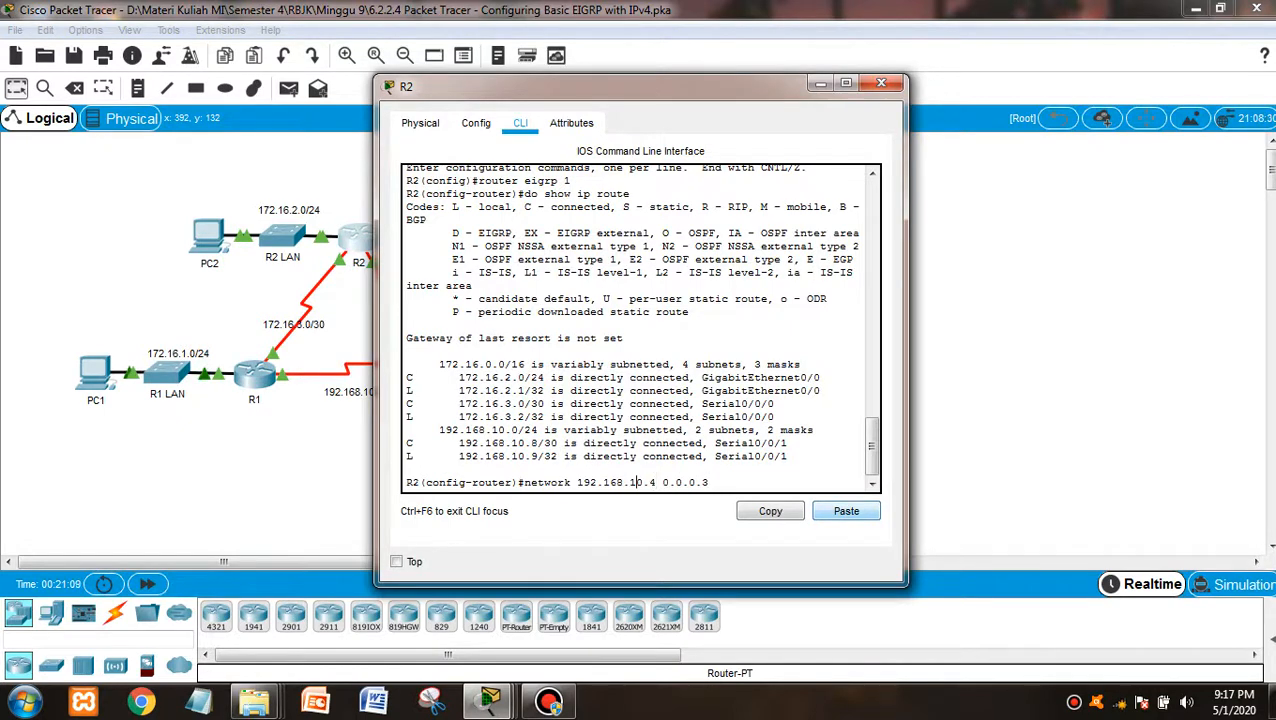
key("Left")
key("Left")
key("Left")
key("Left")
key("BackSpace")
type("77")
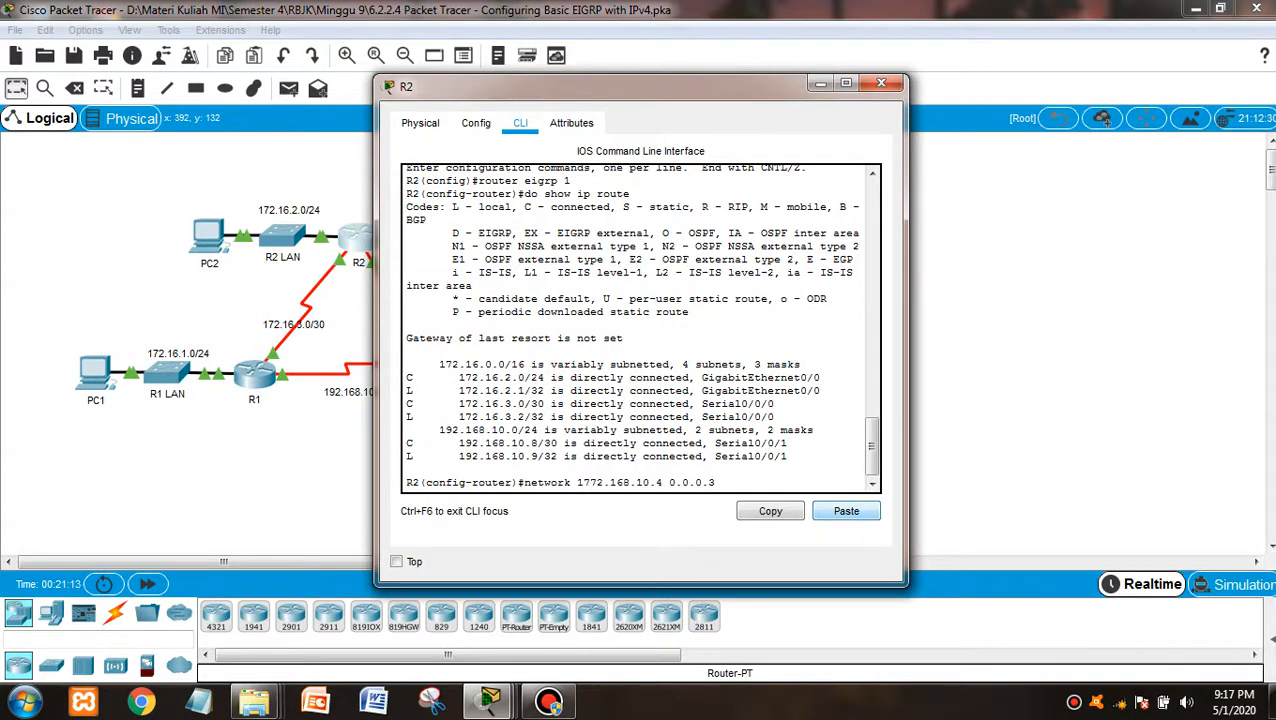
key("BackSpace")
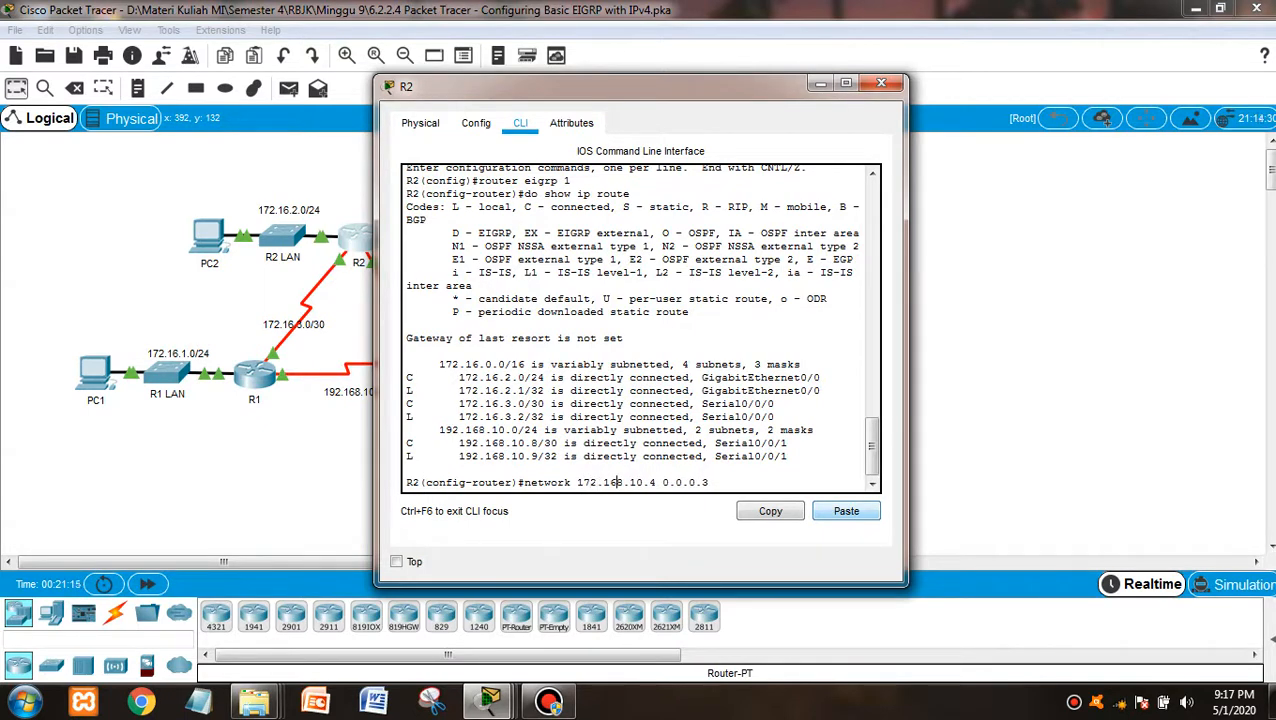
key("BackSpace")
key("BackSpace")
key("BackSpace")
key("BackSpace")
key("BackSpace")
type("2.0")
key("Right")
key("Right")
key("Right")
key("Delete")
type("255")
key("Return")
Recall the last network command on R2, edit it to network 172.16.3.0 0.0.0.3 and run it
key("Up")
key("Left")
key("Left")
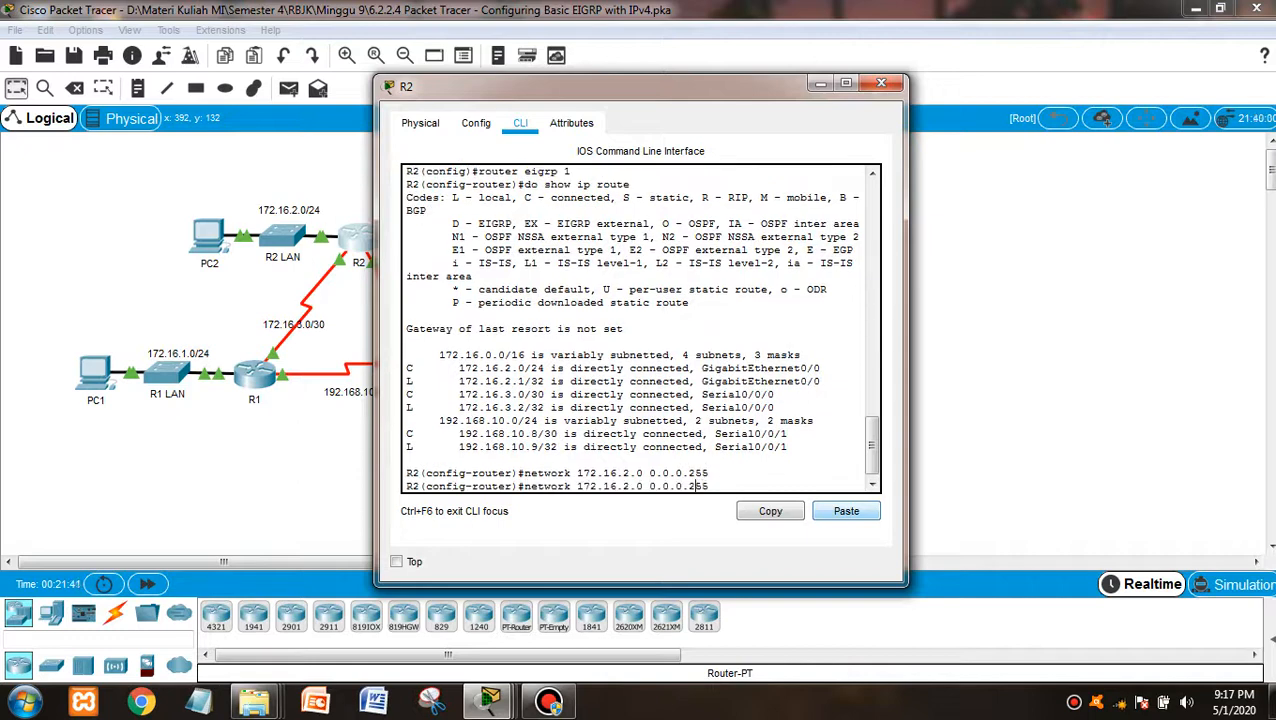
key("Left")
key("Left")
key("Left")
key("Left")
key("Left")
key("Left")
key("BackSpace")
type("3")
key("Right")
key("Right")
key("BackSpace")
key("BackSpace")
key("BackSpace")
type("3")
key("Return")
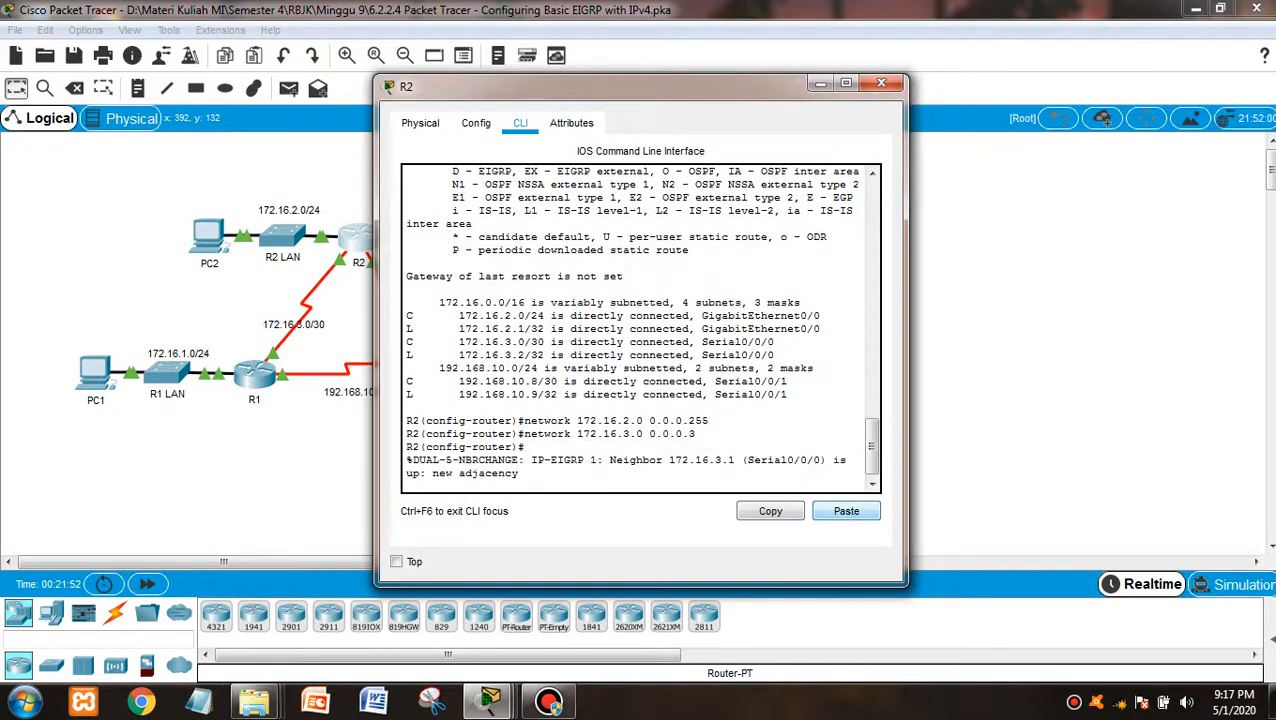
Edit the recalled command on R2 to network 192.168.10.8 0.0.0.3, run it and close the R2 window
key("Return")
key("Up")
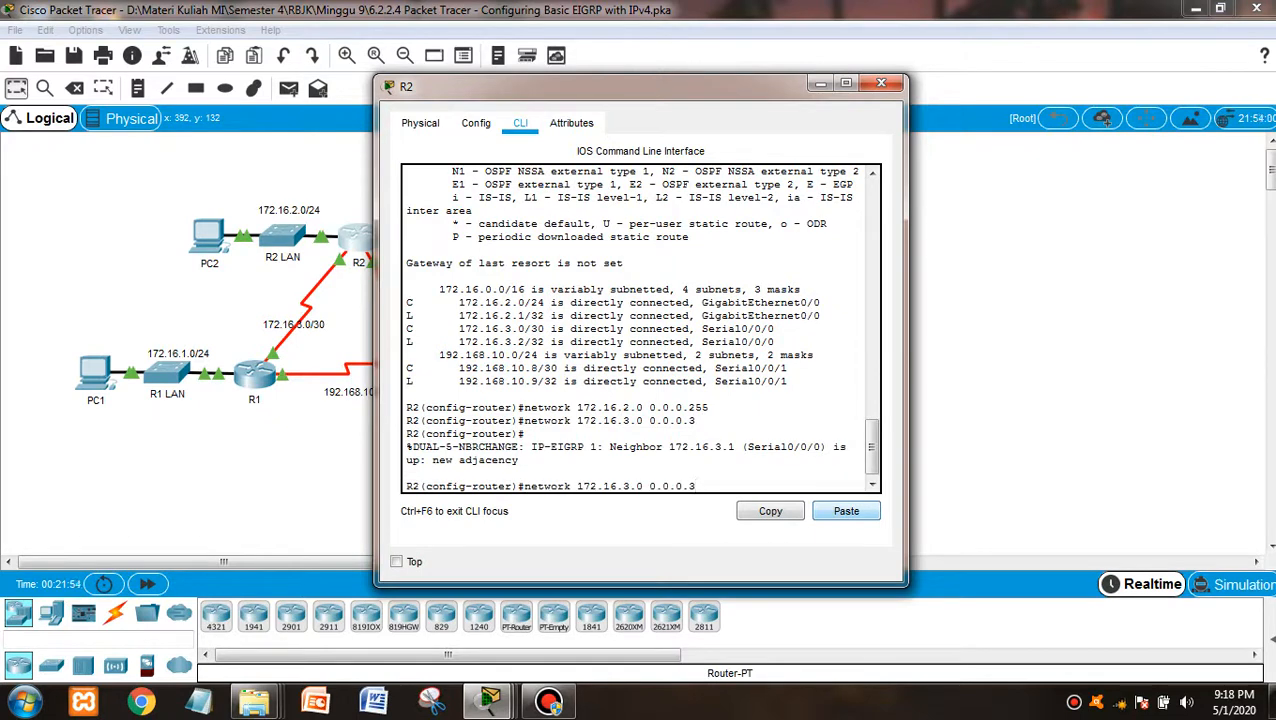
key("Left")
key("Left")
key("Left")
key("Left")
key("Left")
key("Left")
key("Left")
key("Left")
key("Left")
key("Left")
key("Left")
key("Left")
key("Left")
key("Left")
key("Left")
key("BackSpace")
key("BackSpace")
type("92")
key("Right")
key("Right")
key("Right")
type("8")
key("BackSpace")
type("10")
key("BackSpace")
type("8")
key("Return")
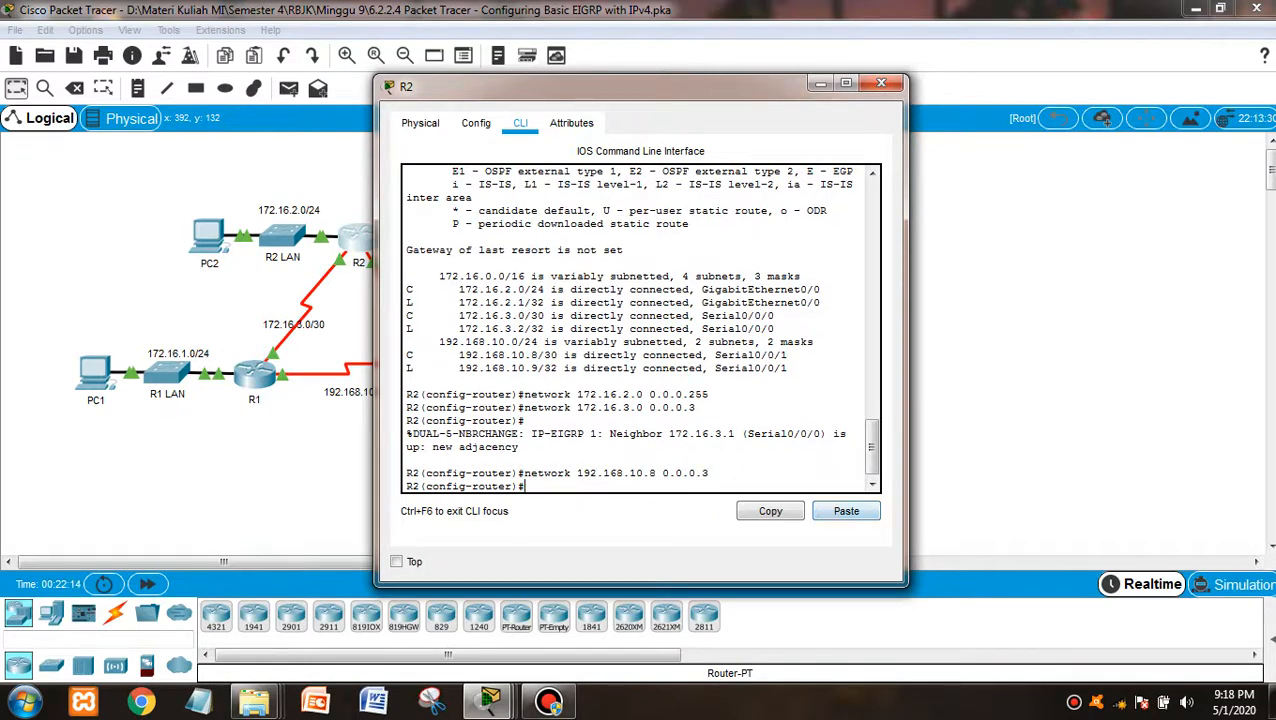
left_click(881, 83)
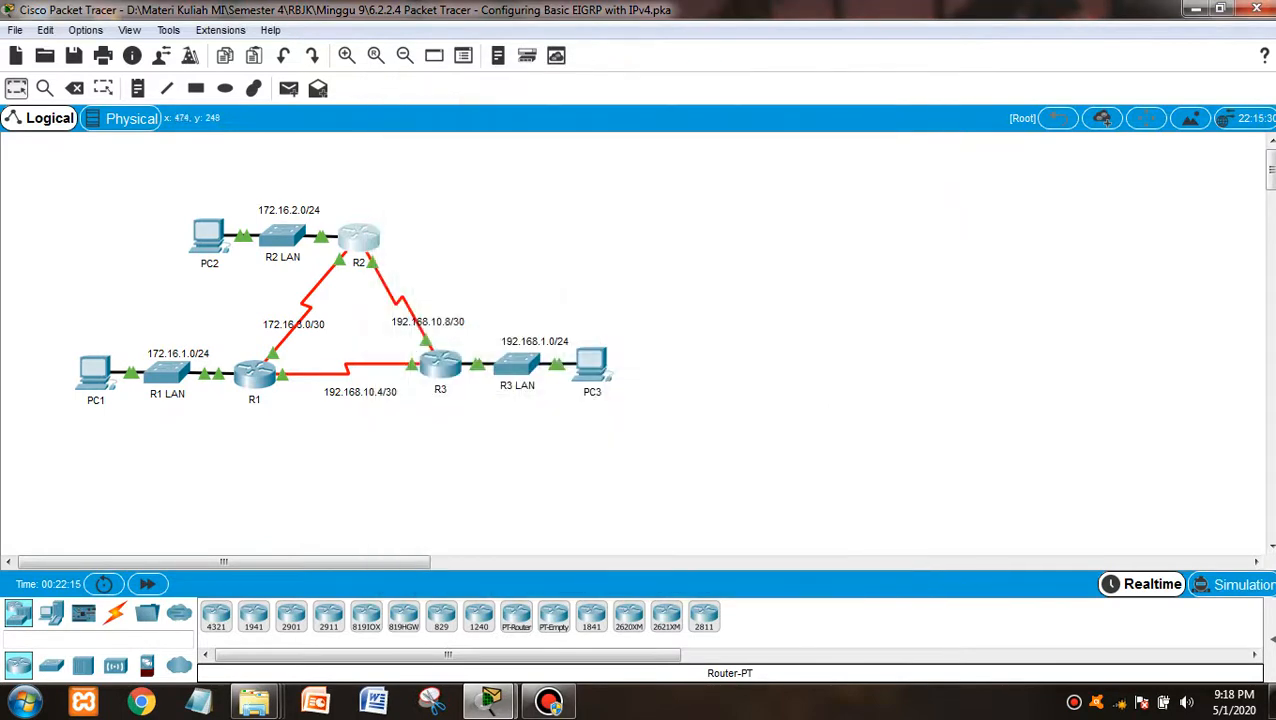
Paste the copied network command into R3's command line, shorten it to network 192.168.1.0 without a wildcard mask and run it
left_click(440, 365)
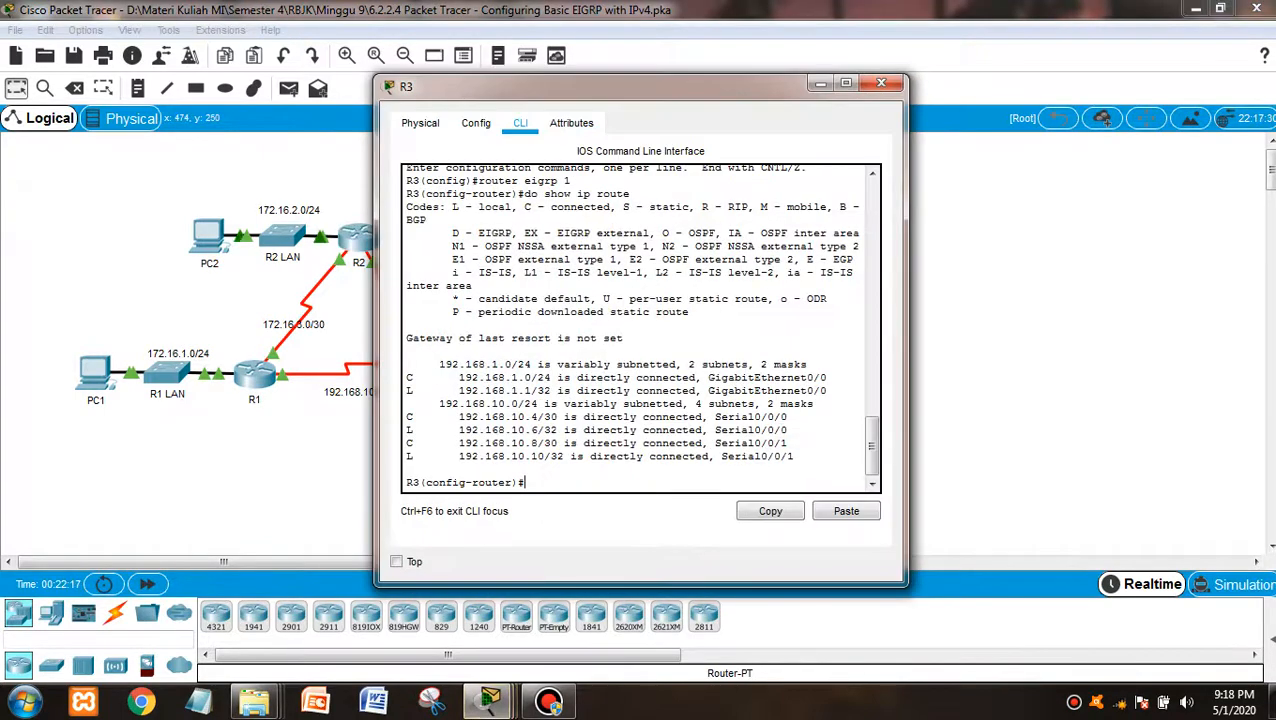
key("Up")
key("BackSpace")
key("BackSpace")
key("BackSpace")
key("BackSpace")
key("BackSpace")
key("BackSpace")
key("BackSpace")
key("BackSpace")
key("BackSpace")
key("BackSpace")
key("BackSpace")
key("BackSpace")
key("BackSpace")
key("BackSpace")
key("BackSpace")
left_click(846, 511)
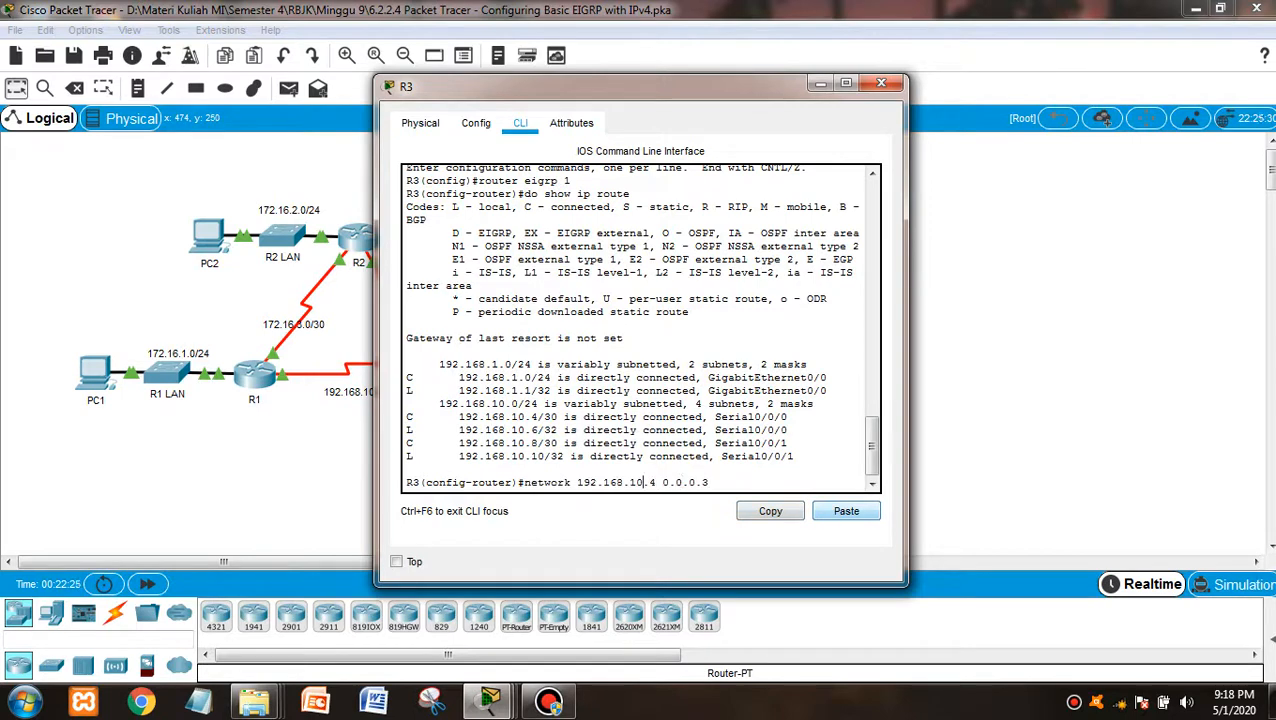
key("Right")
key("Right")
key("Right")
key("Right")
key("Right")
key("Right")
key("Right")
key("Right")
key("Right")
key("Right")
key("BackSpace")
key("BackSpace")
key("BackSpace")
key("BackSpace")
key("BackSpace")
key("BackSpace")
key("BackSpace")
key("BackSpace")
key("BackSpace")
type(".0")
key("Return")
Recall the last network command on R3, edit it to network 192.168.10.4 0.0.0.3 and run it
key("Up")
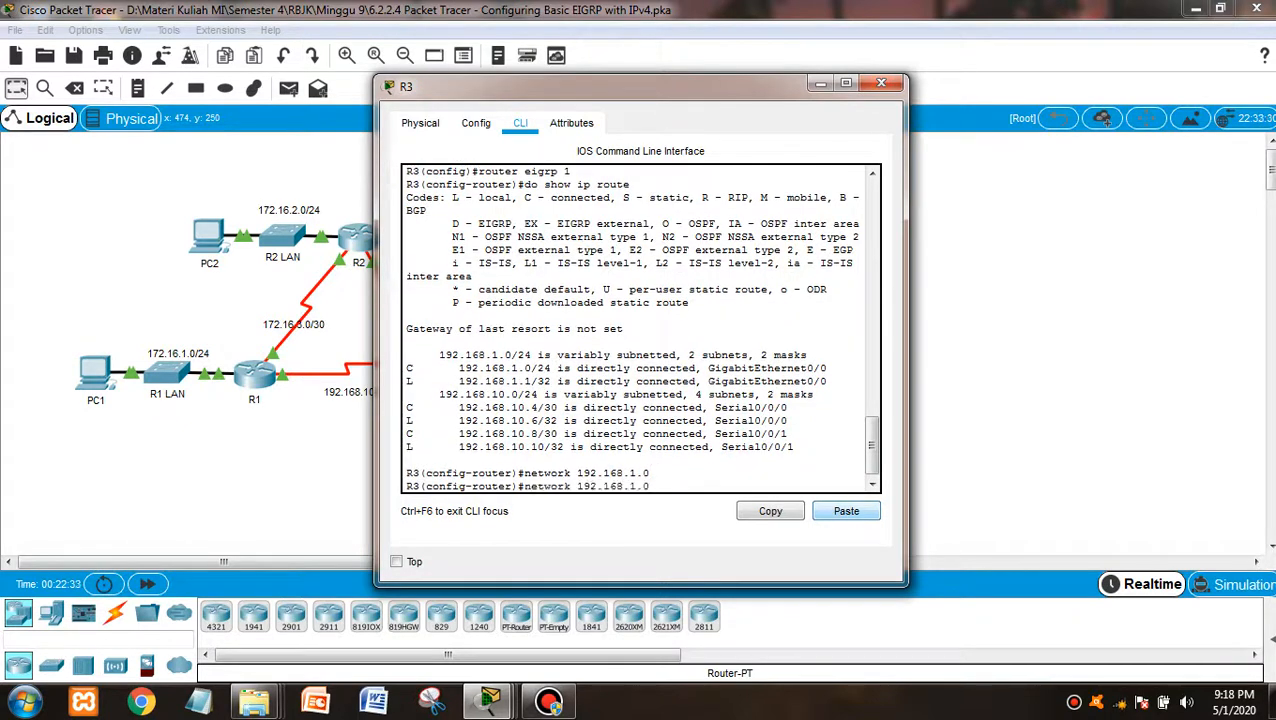
key("BackSpace")
key("BackSpace")
type("0.4 0.0.0.3")
key("Return")
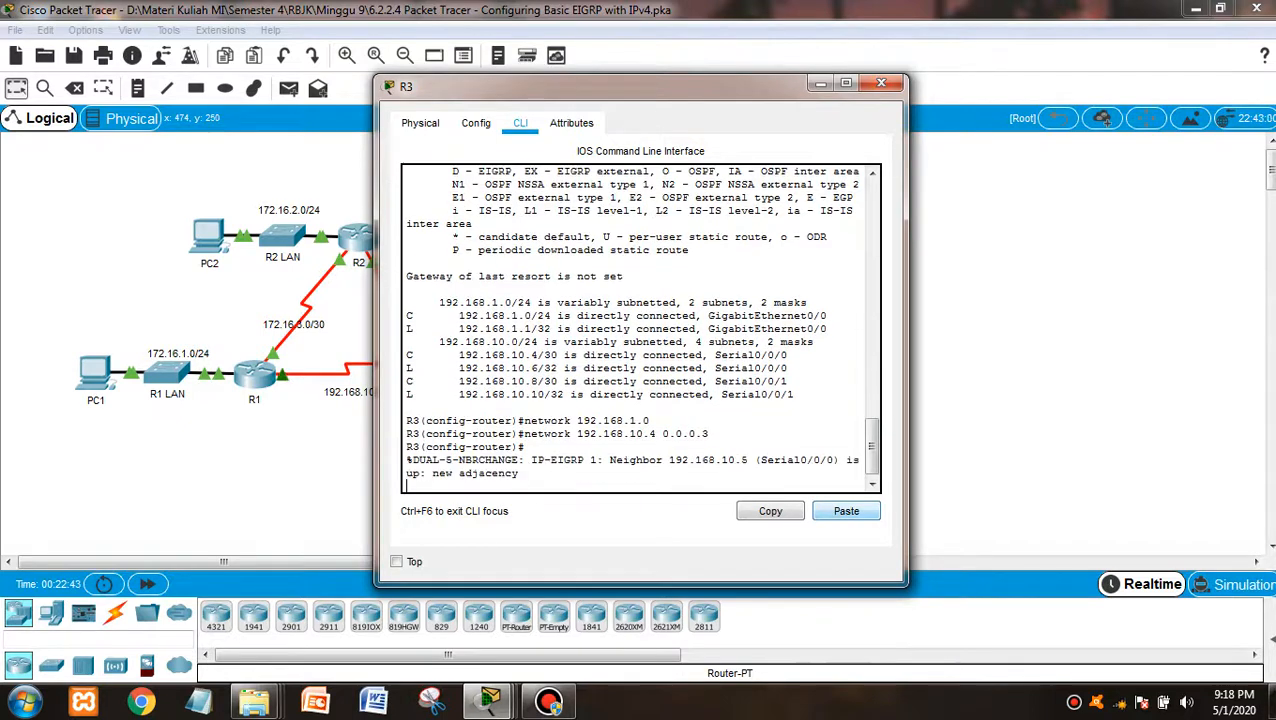
Recall the last network command on R3, change the network address to 192.168.10.8 with wildcard 0.0.0.3 and run it
key("Up")
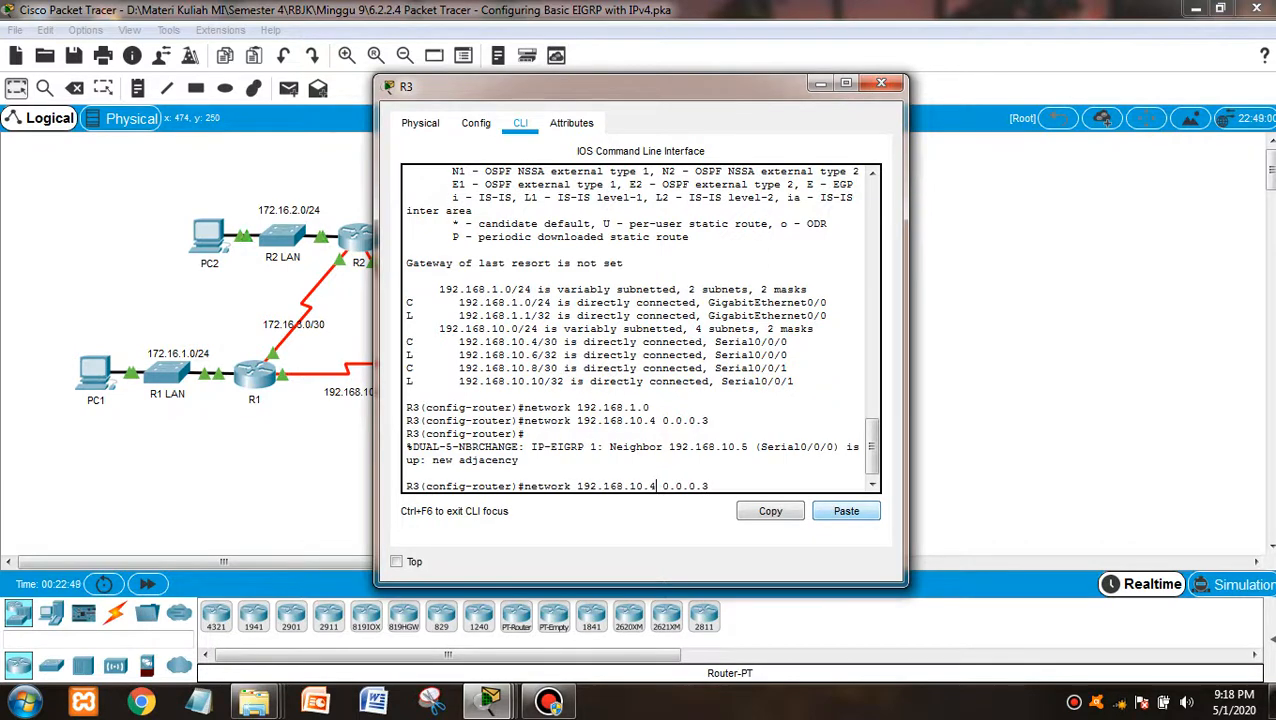
key("BackSpace")
type("8")
key("Return")
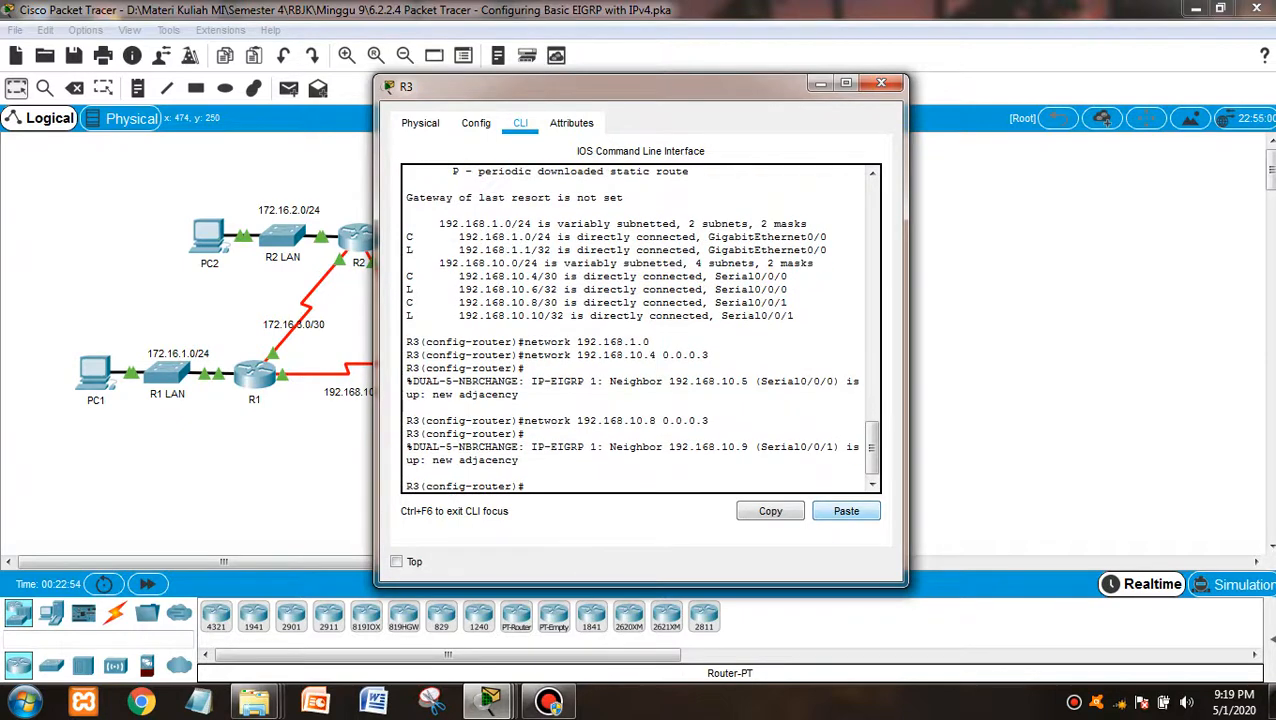
Close the R3 window and show Step 3, Configure passive interfaces, in the activity instructions
key("Return")
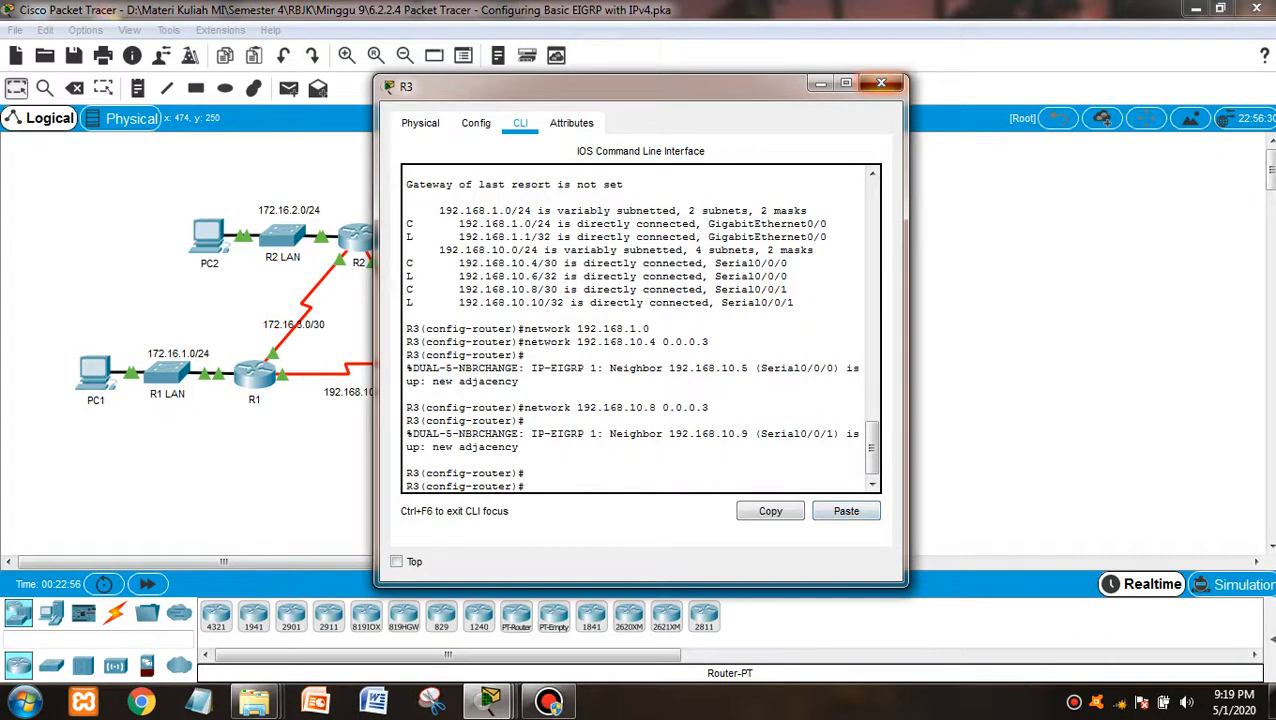
left_click(881, 83)
mouse_move(490, 702)
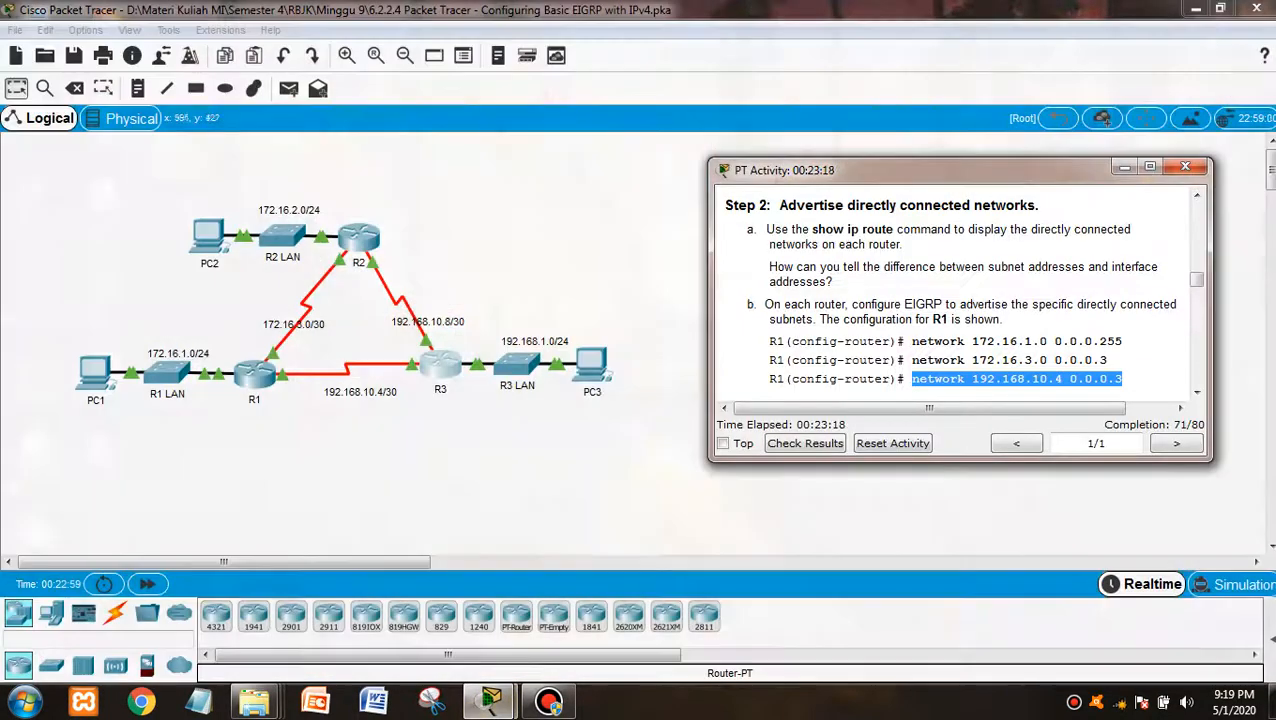
left_click(592, 600)
scroll(960, 290, "down", 3)
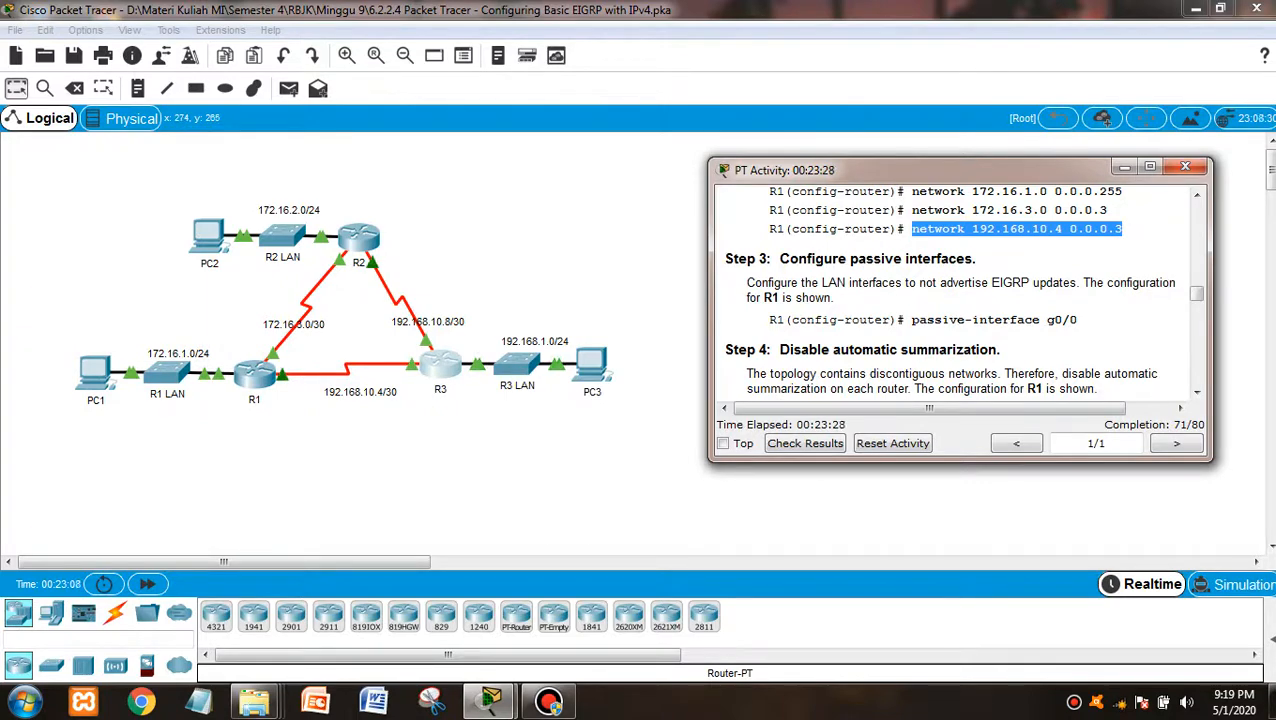
Open R1's command line and run passive-interface gigabitEthernet 0/0 in the EIGRP router configuration
left_click(254, 375)
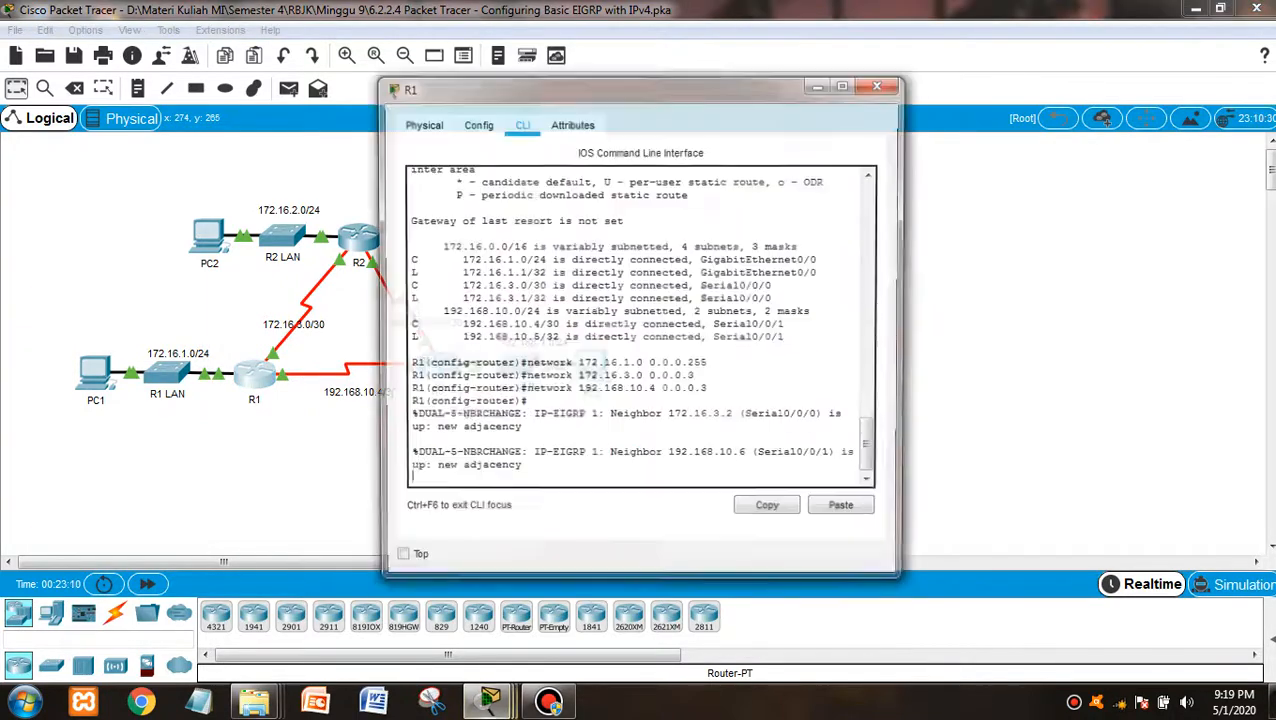
key("Return")
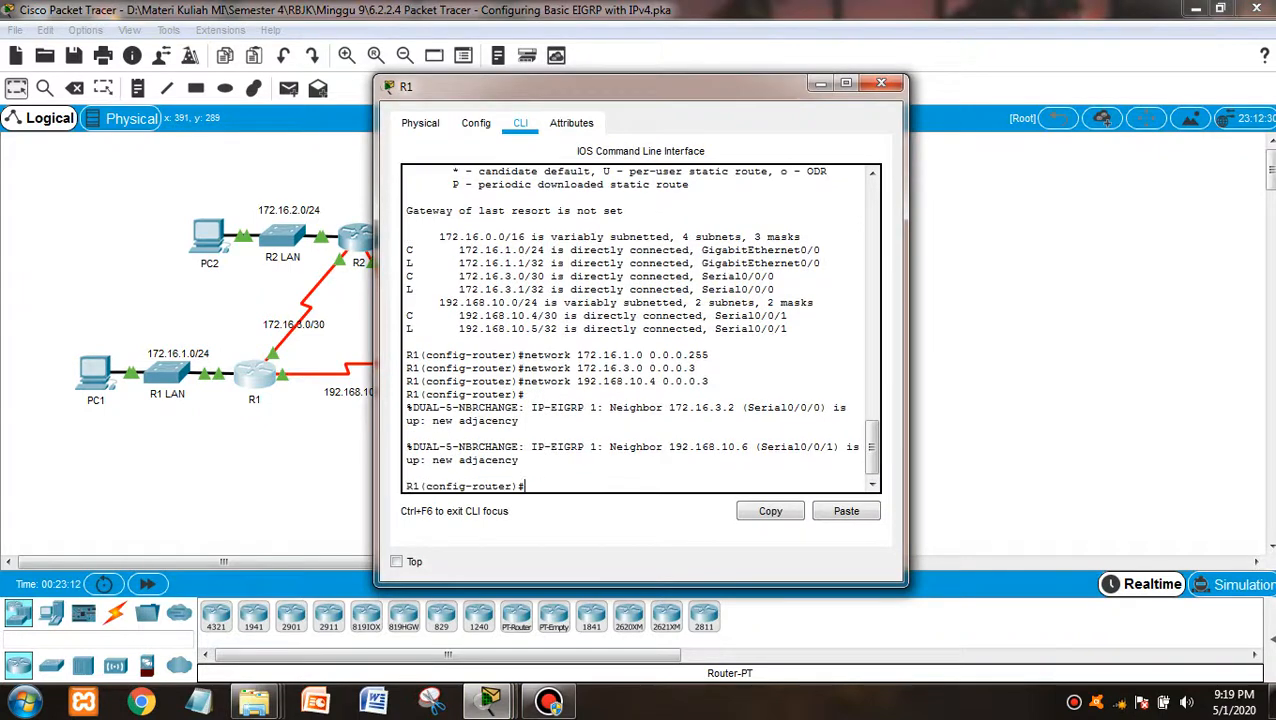
type("pass")
key("Tab")
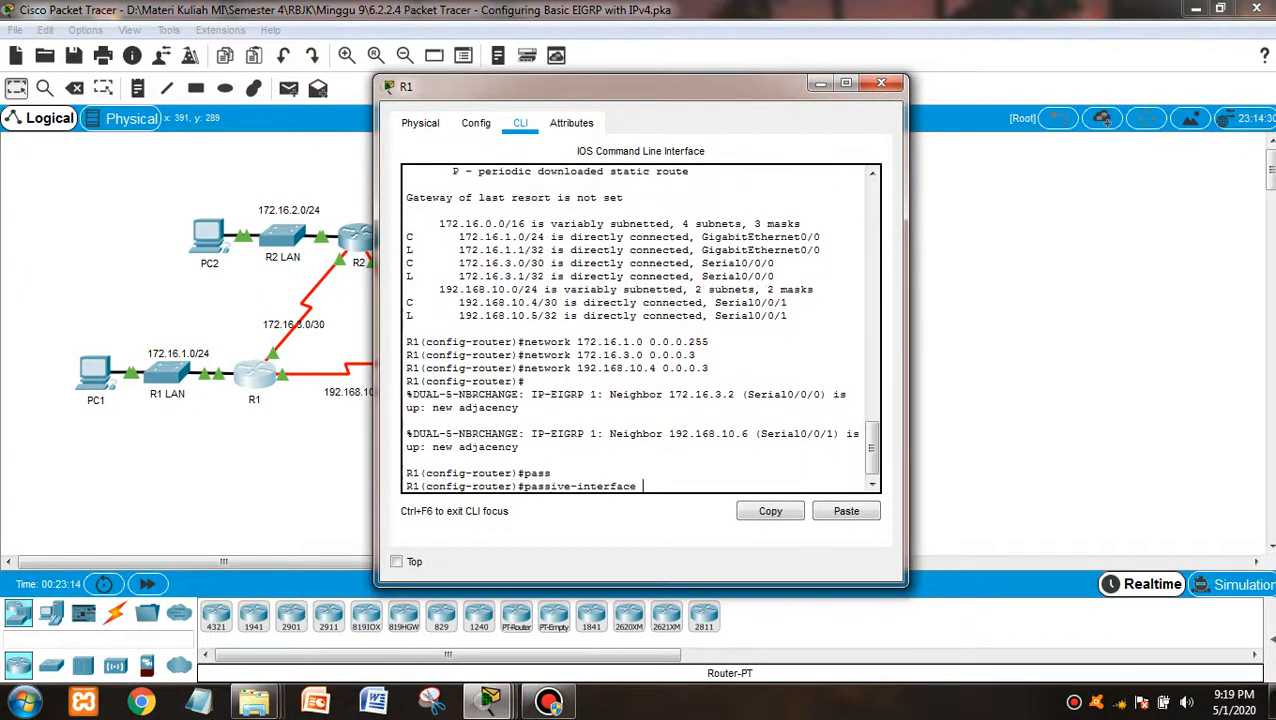
type("gi")
key("Tab")
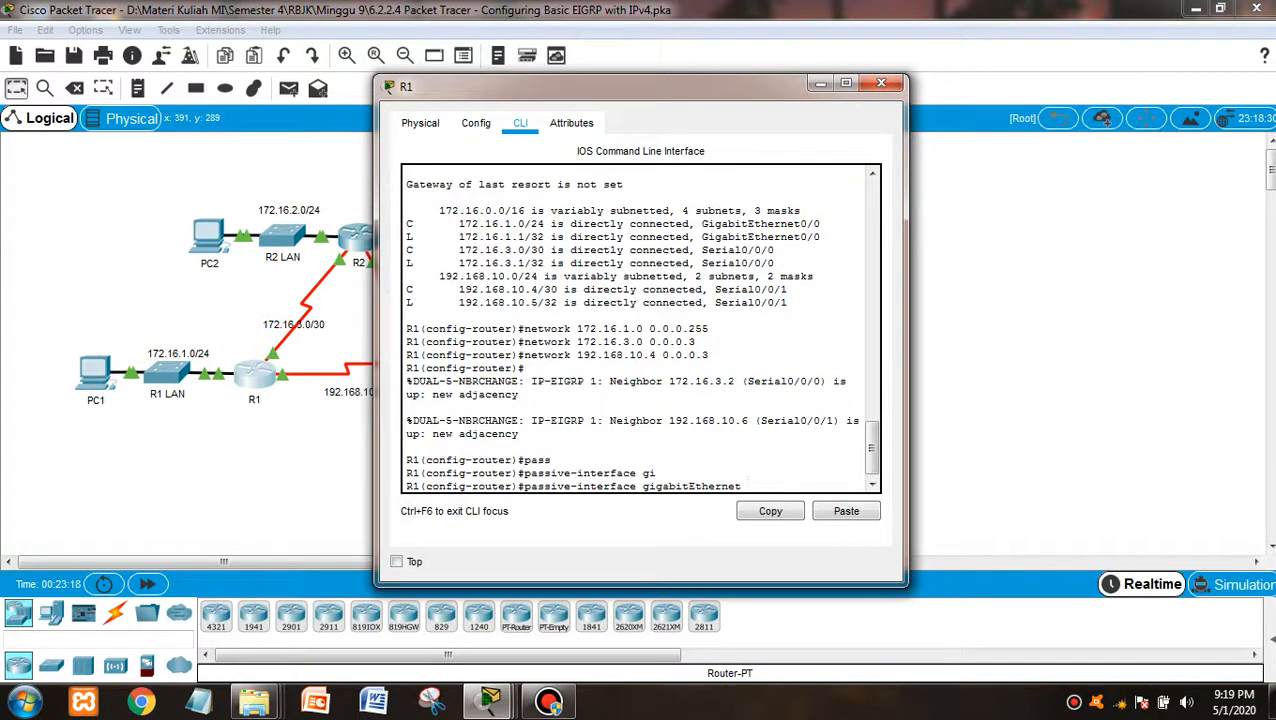
type("0/0")
key("Return")
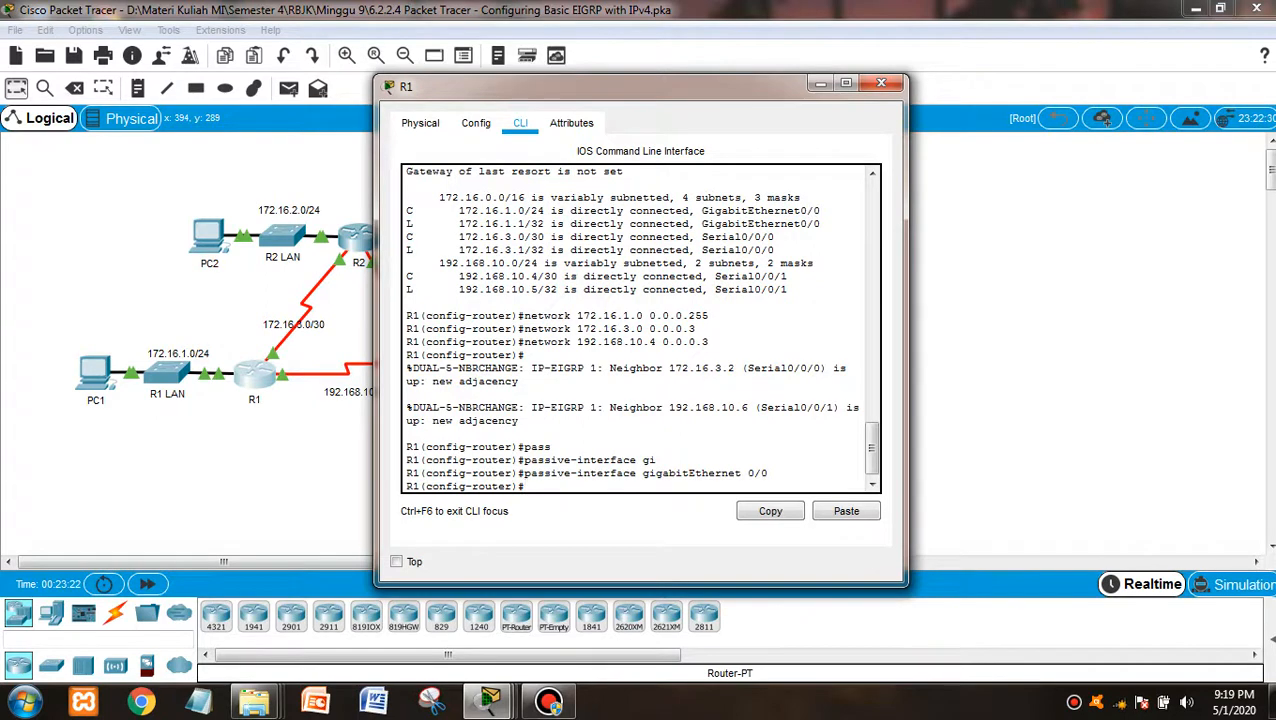
Copy the passive-interface gigabitEthernet 0/0 command from R1, run it in R2's command line and close the R2 window
left_click_drag(524, 473, 768, 473)
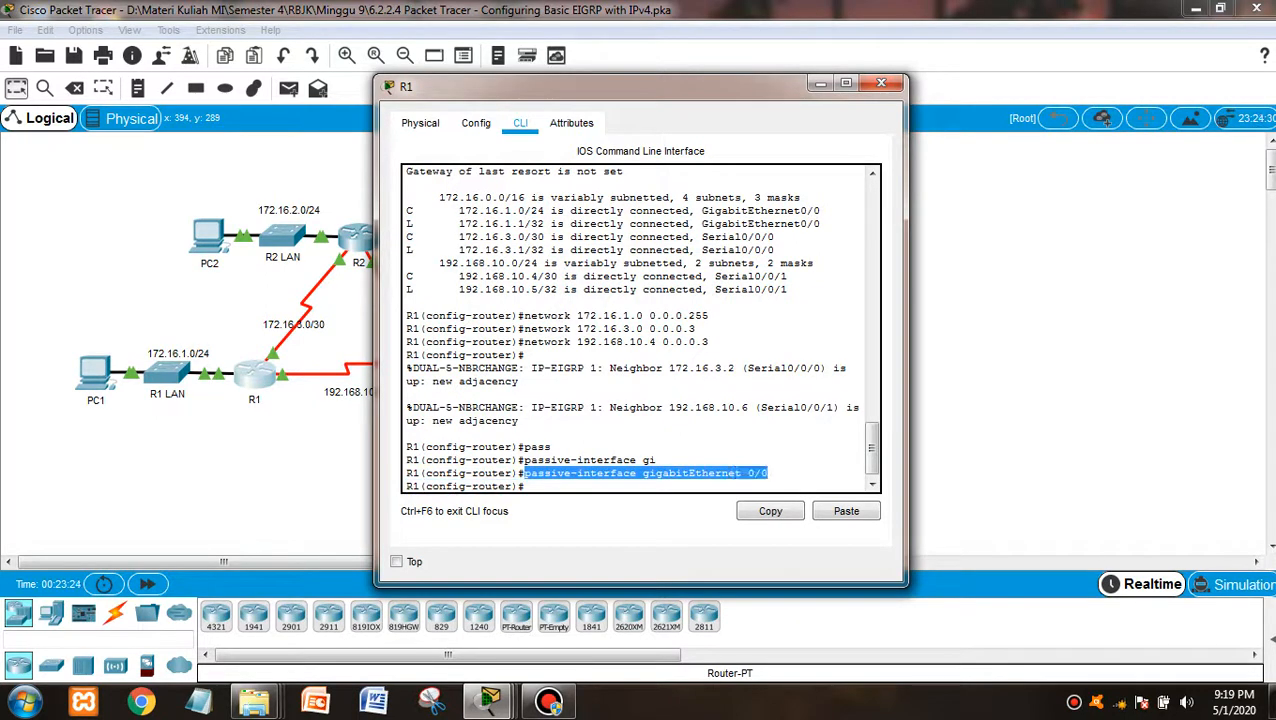
left_click(770, 511)
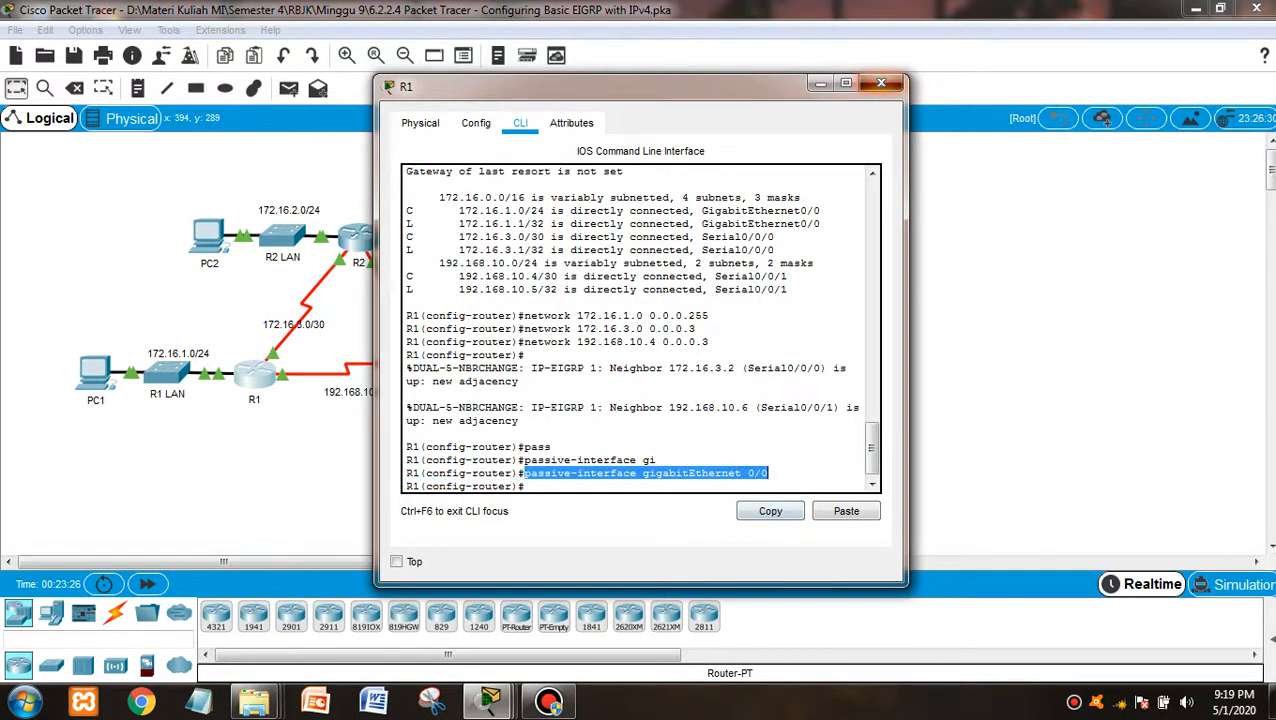
left_click(881, 83)
left_click(364, 238)
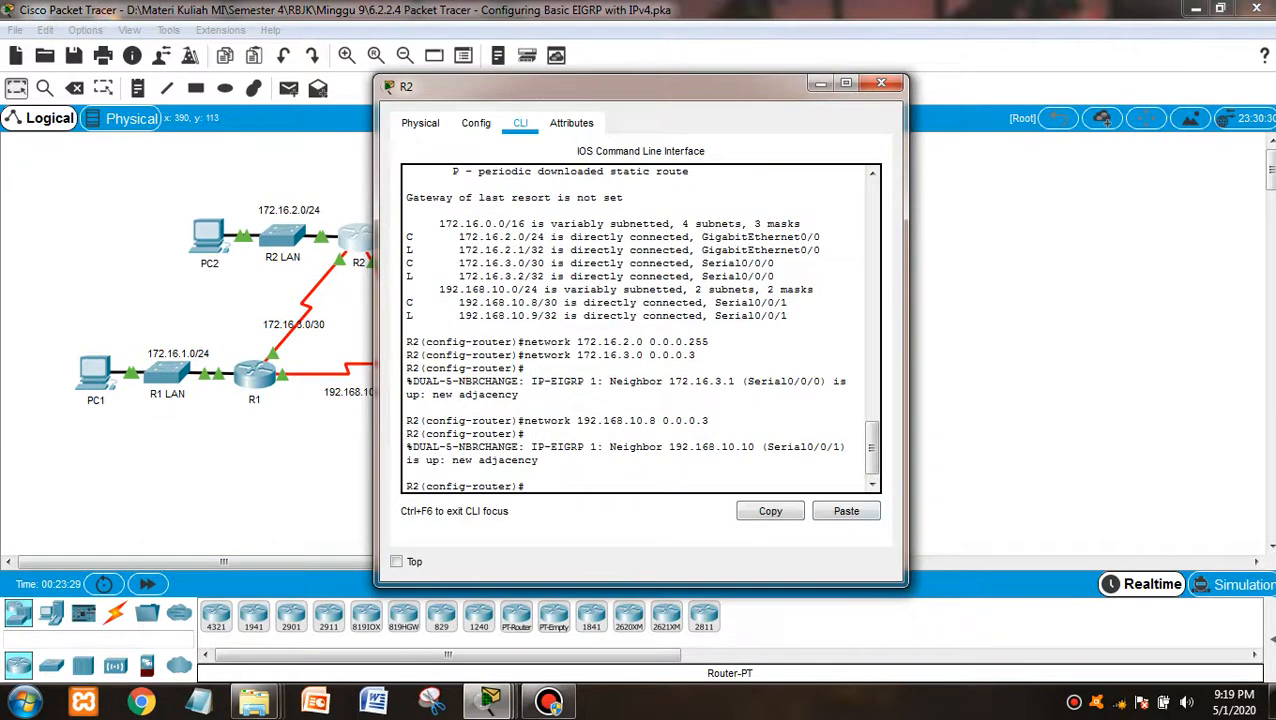
left_click(846, 511)
key("Return")
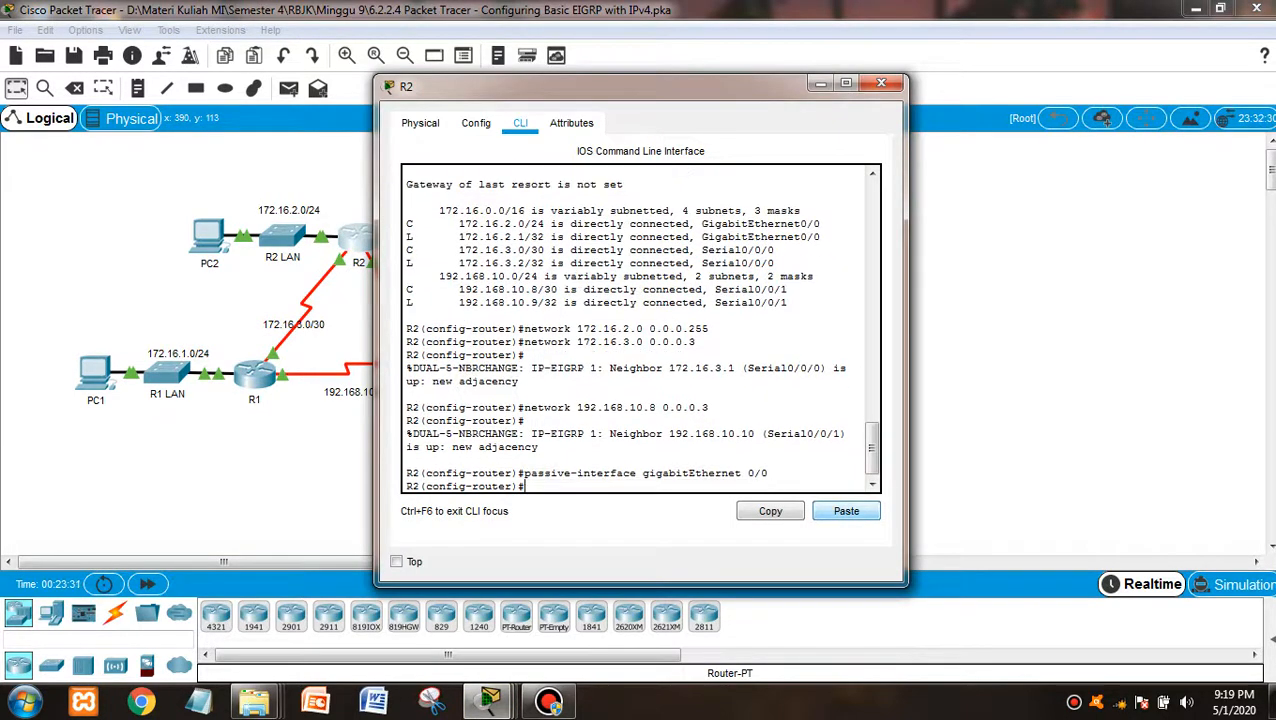
left_click(881, 83)
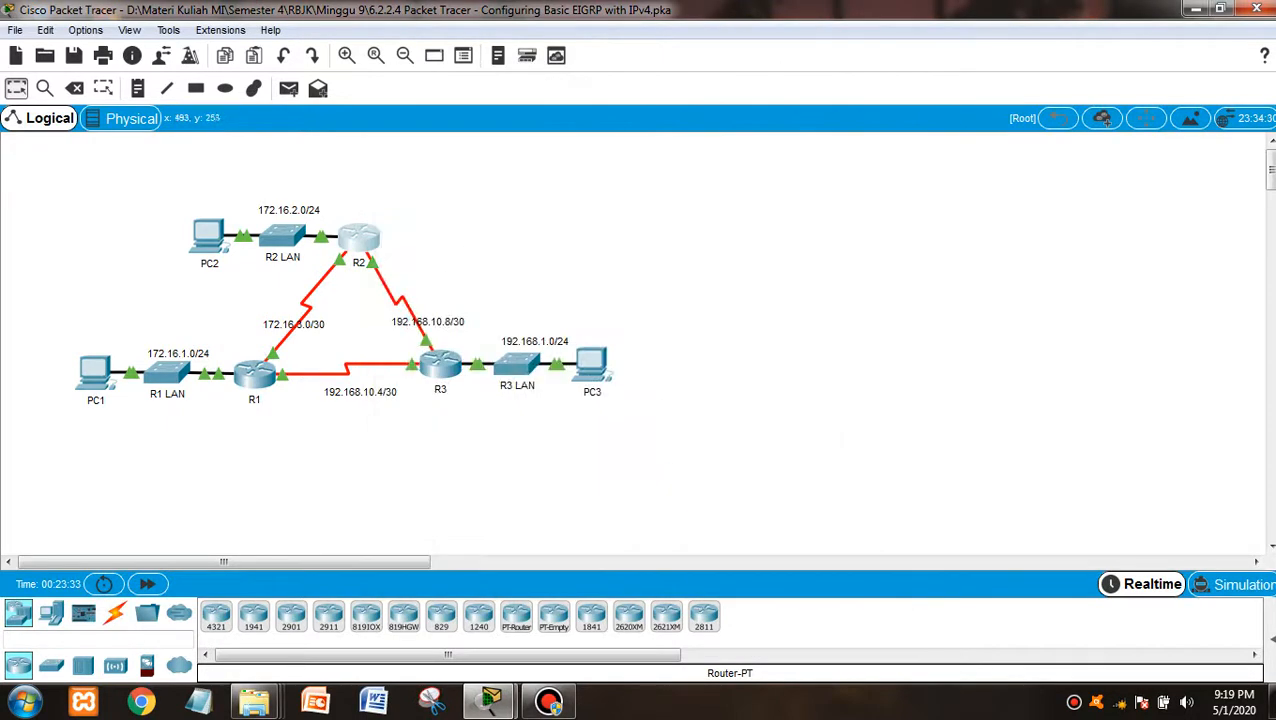
Paste the copied passive-interface gigabitEthernet 0/0 command into R3's command line, run it and close the R3 window
left_click(440, 365)
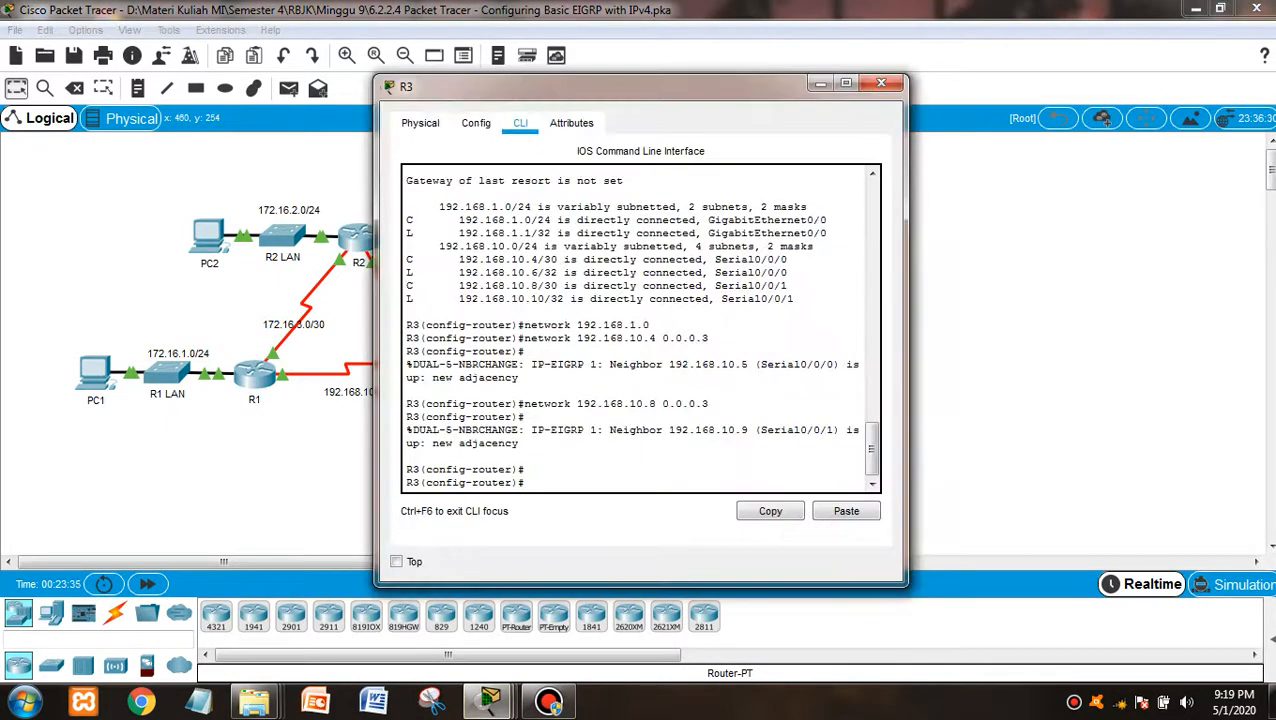
left_click(846, 511)
key("Return")
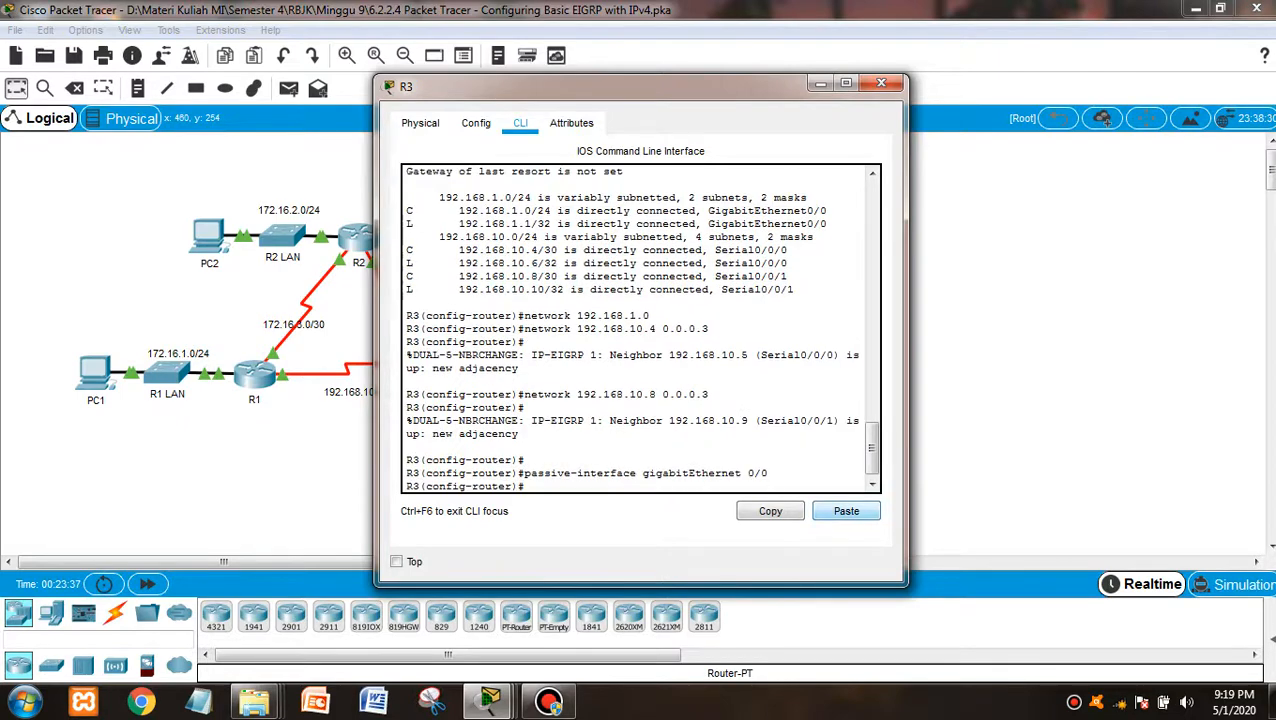
left_click(881, 83)
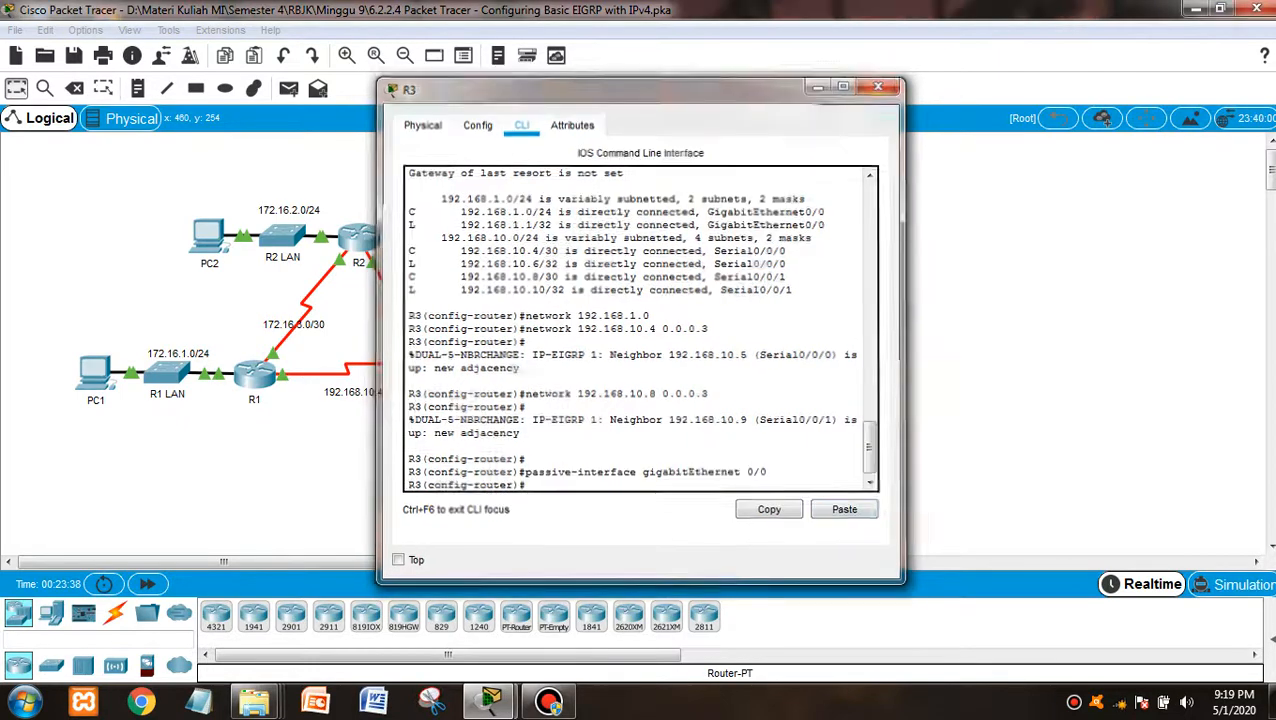
Copy the no auto-summary command from Step 4 of the activity instructions and return to the topology
mouse_move(490, 700)
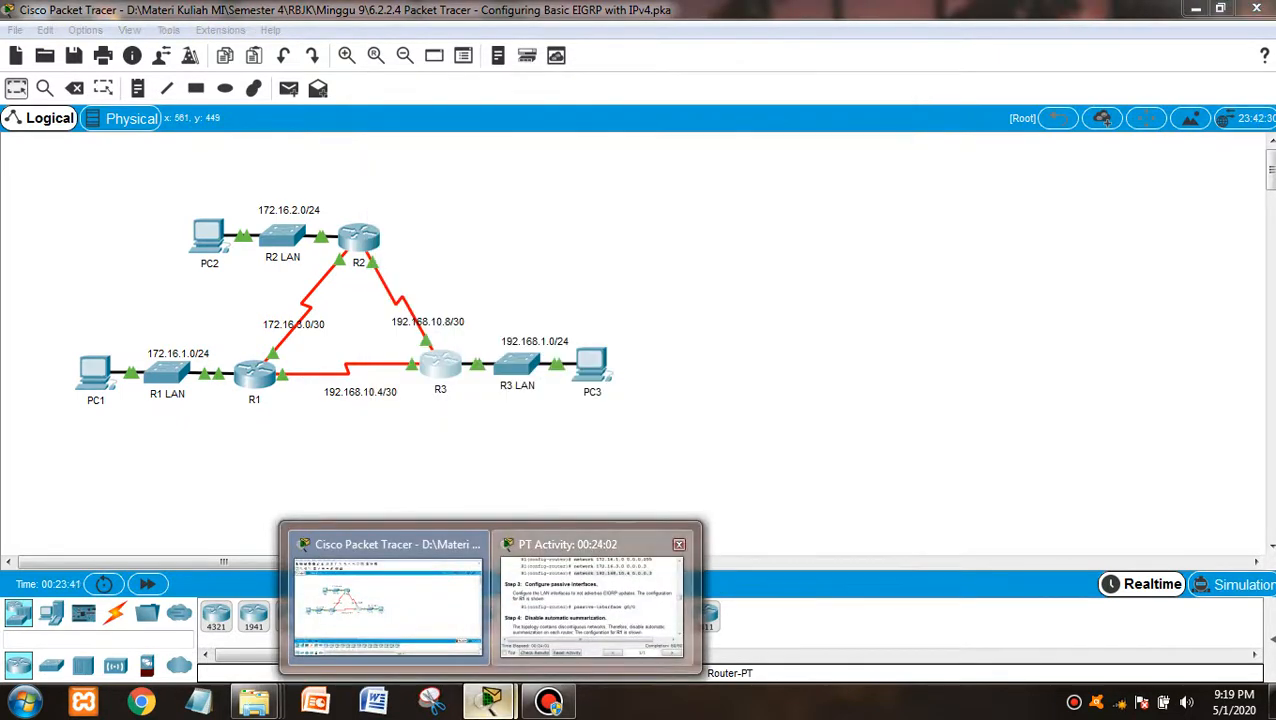
left_click(612, 590)
scroll(961, 293, "down", 3)
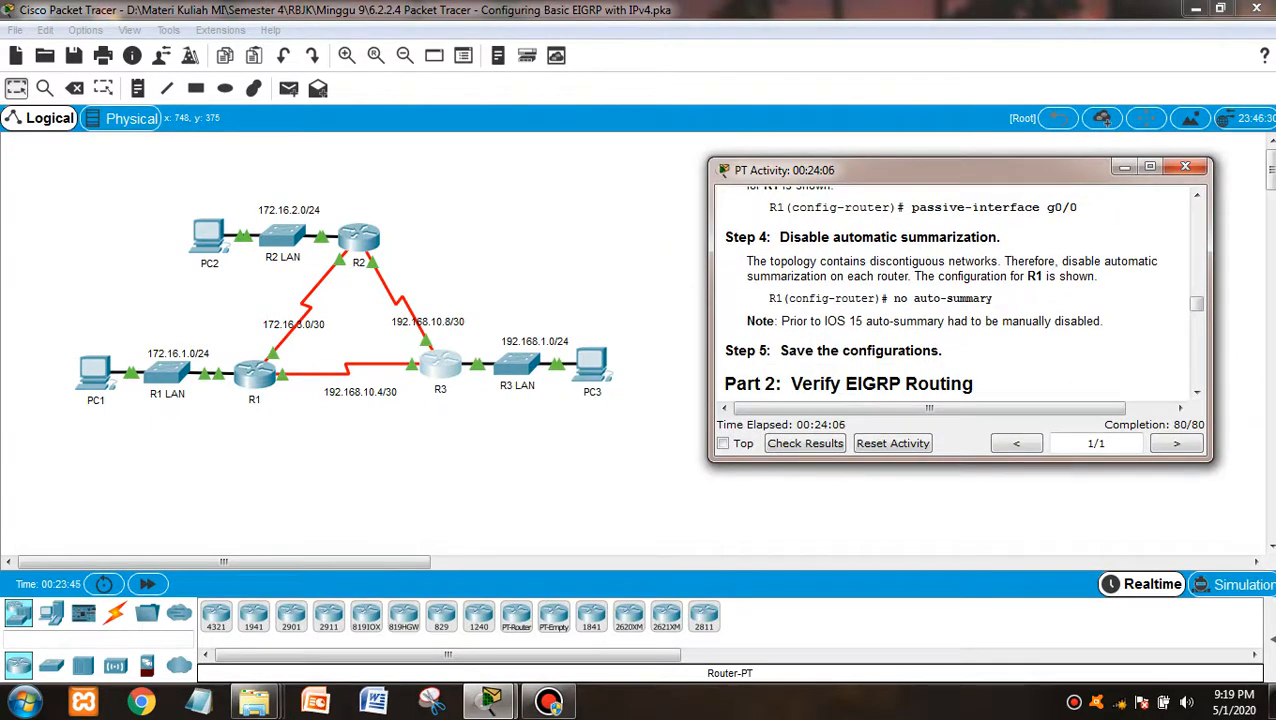
left_click_drag(894, 298, 990, 298)
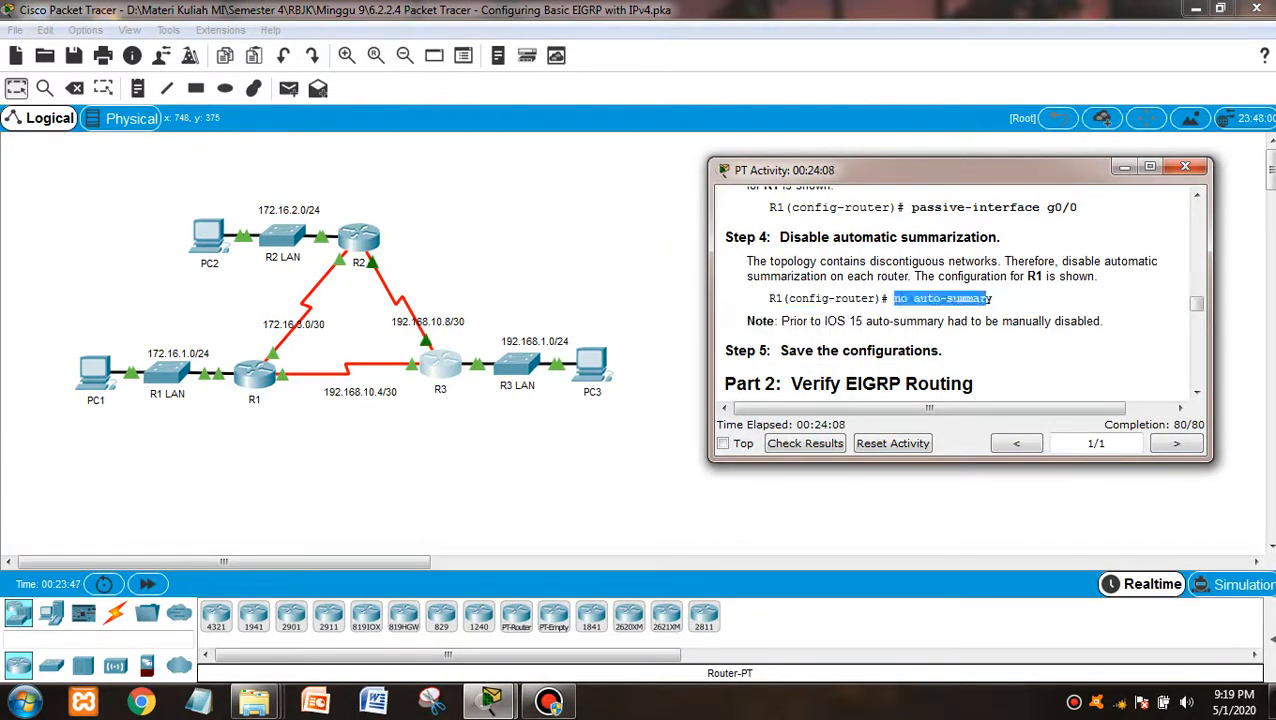
left_click(970, 309)
left_click_drag(992, 298, 894, 298)
key("ctrl+c")
left_click(662, 483)
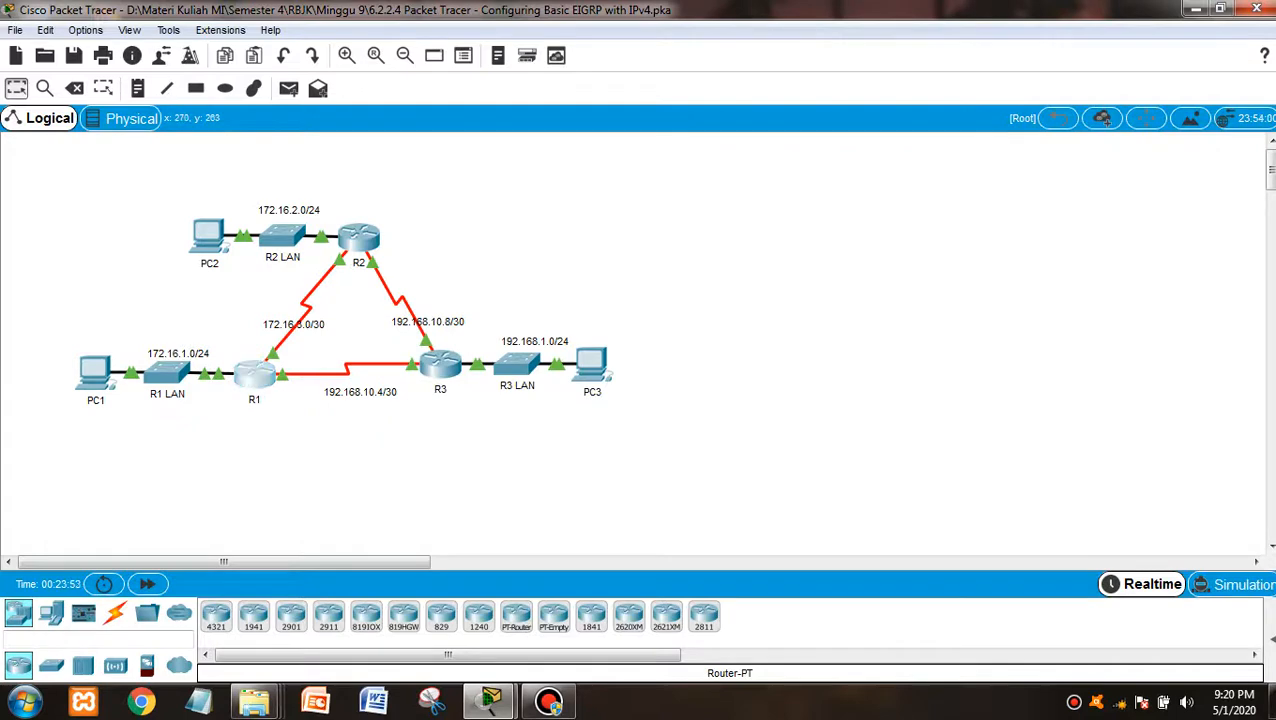
Paste the copied no auto-summary command into R1's command line, run it and close the R1 window
left_click(254, 373)
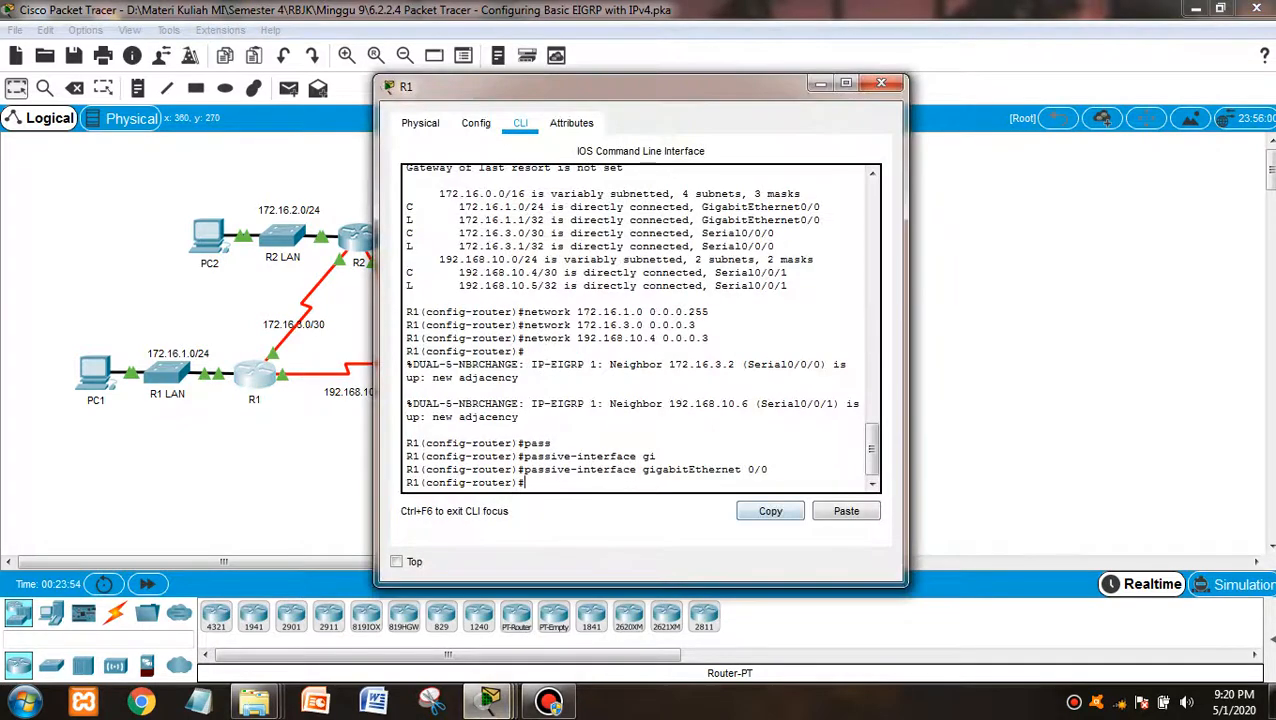
left_click(846, 511)
key("Return")
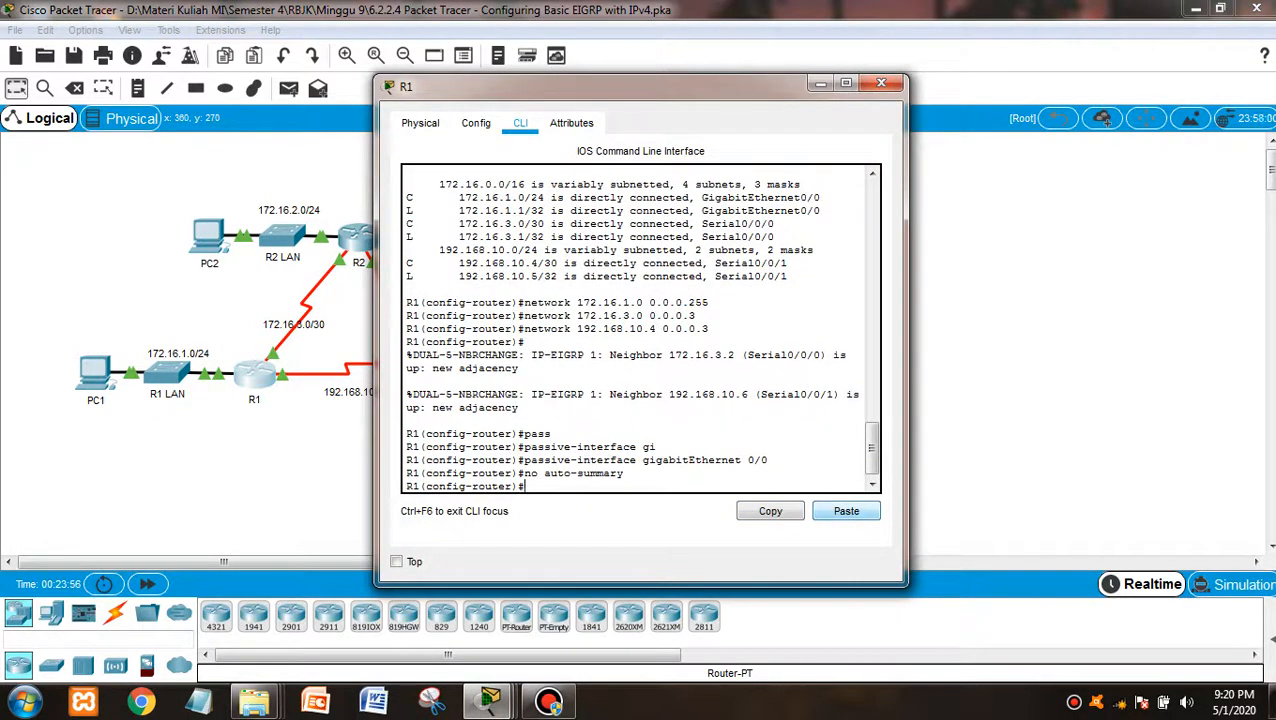
left_click(881, 83)
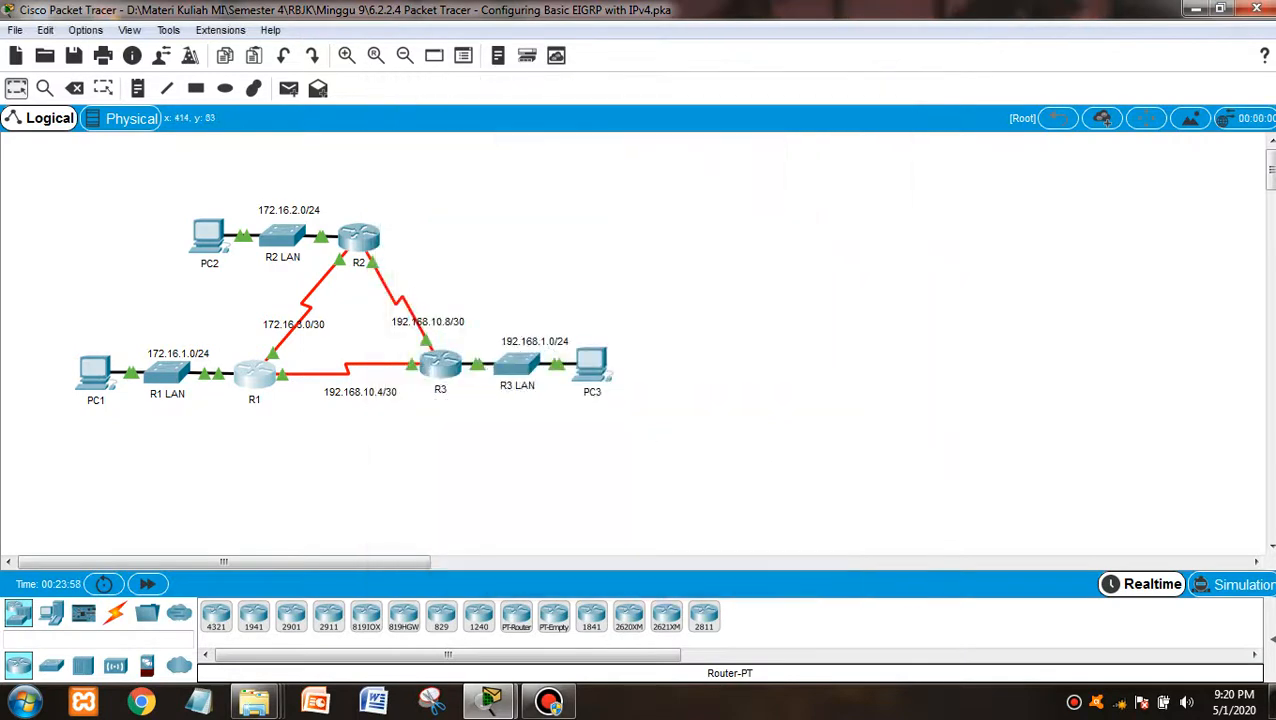
Disable automatic summarization on R2 with the copied no auto-summary command and close the R2 window
left_click(358, 237)
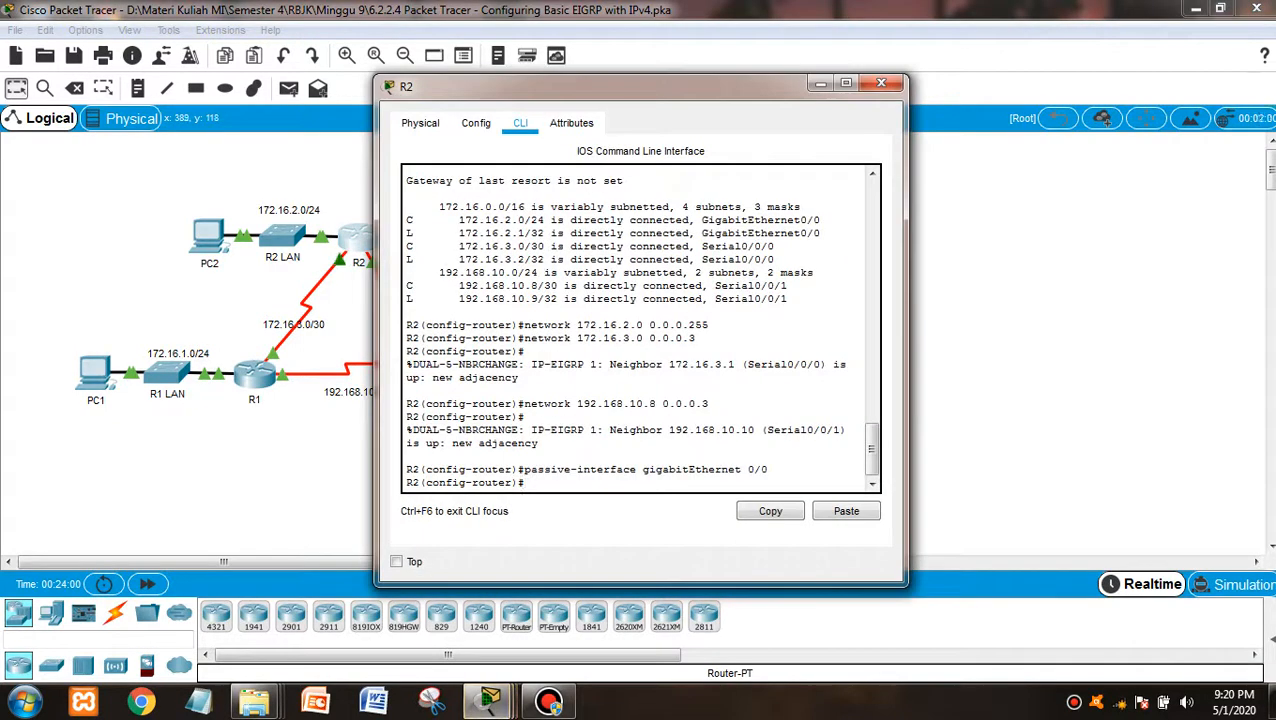
left_click(846, 511)
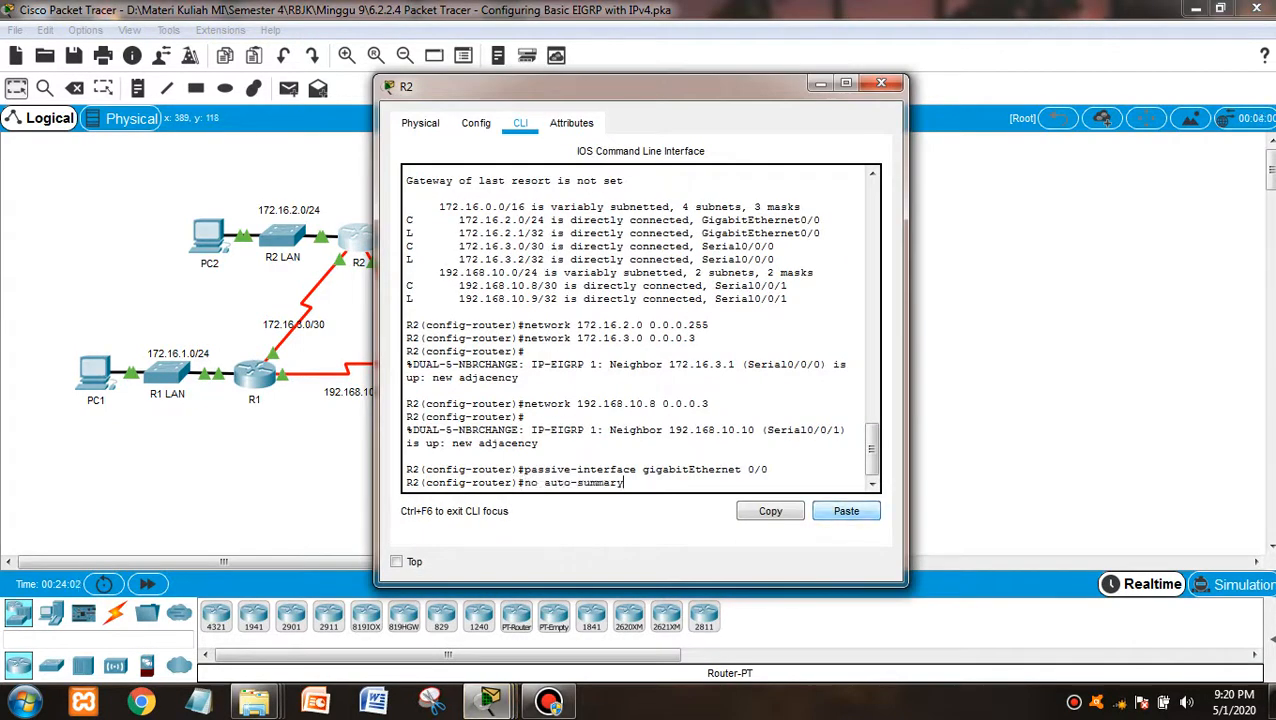
key("Return")
left_click(881, 83)
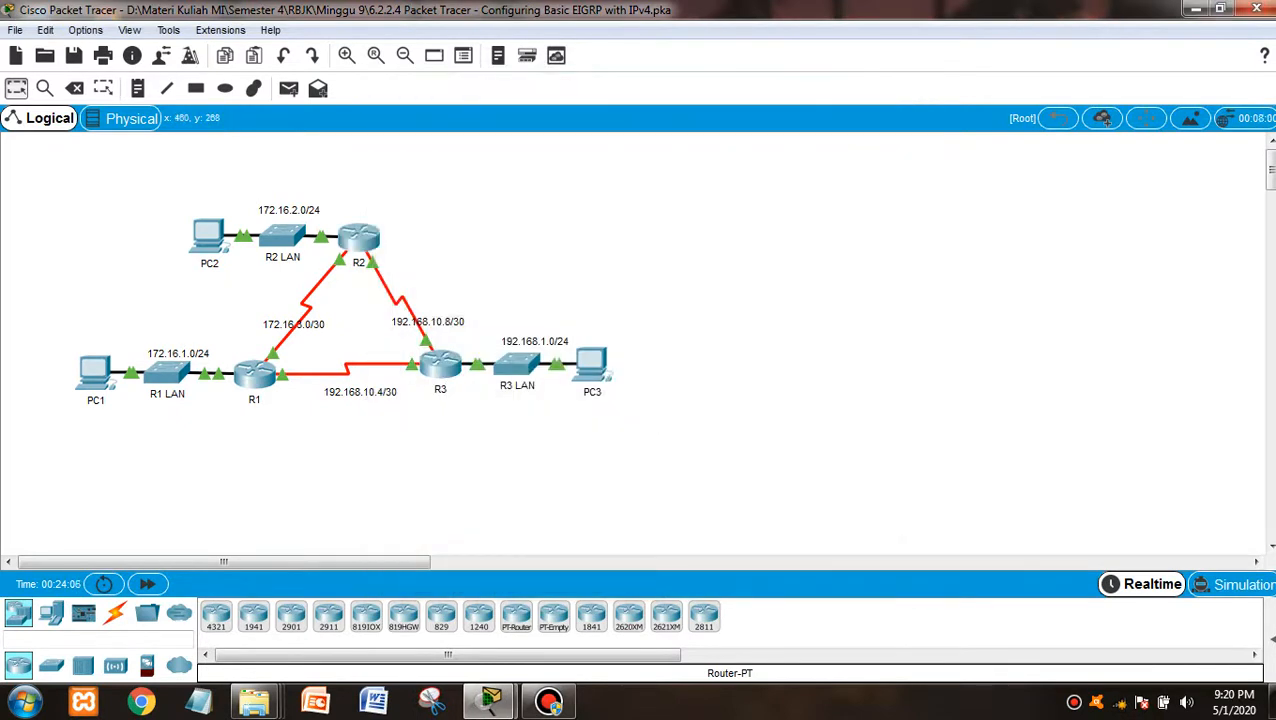
Run no auto-summary in R3's EIGRP router configuration and close the R3 window
left_click(440, 363)
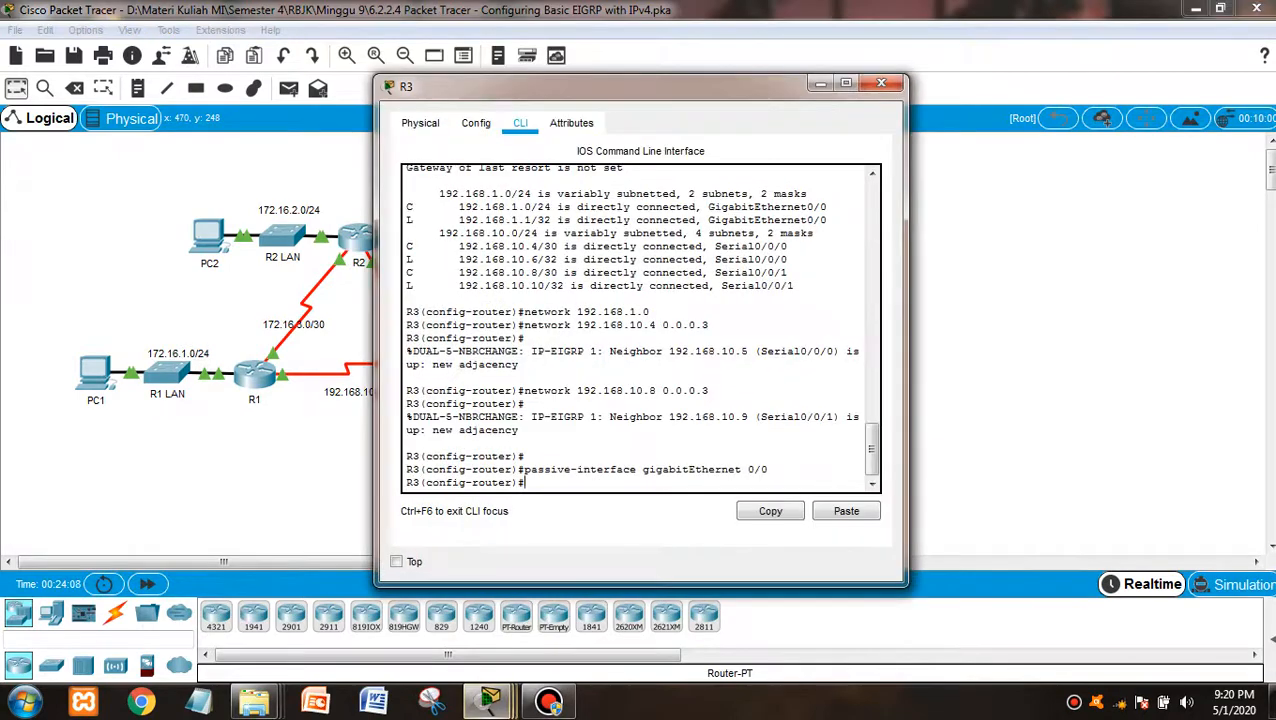
type("no auto-summary")
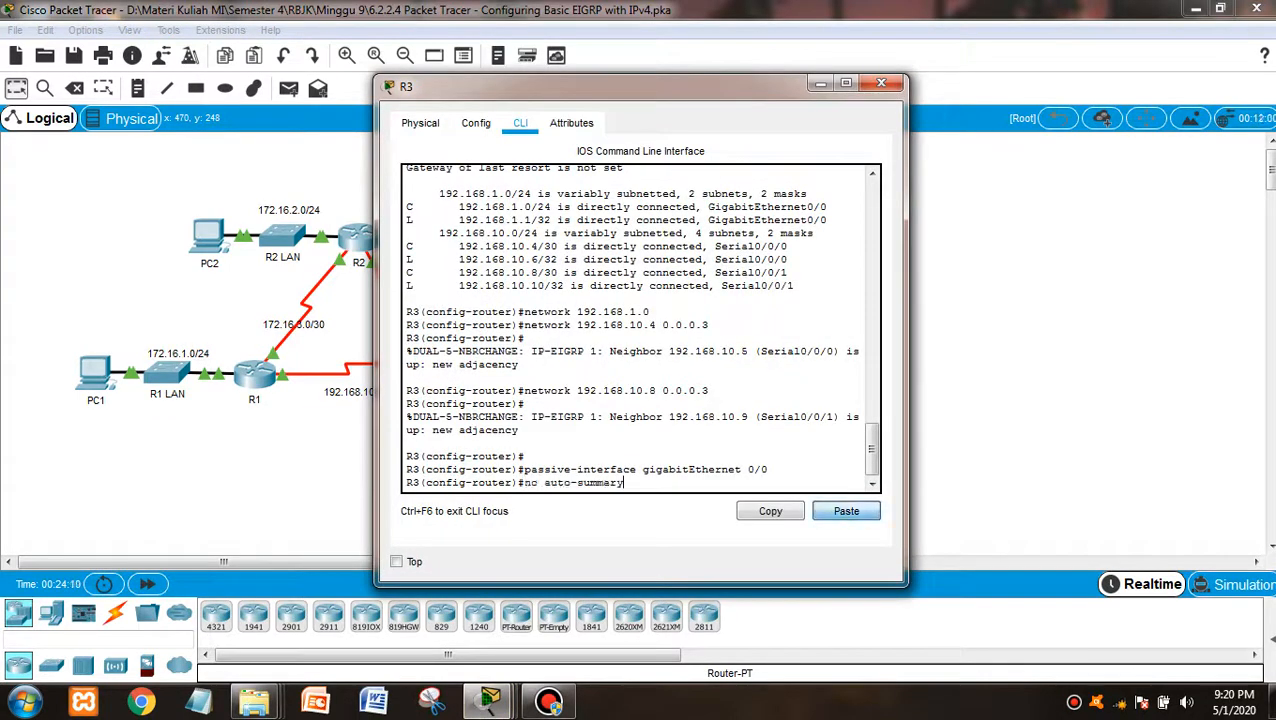
key("Return")
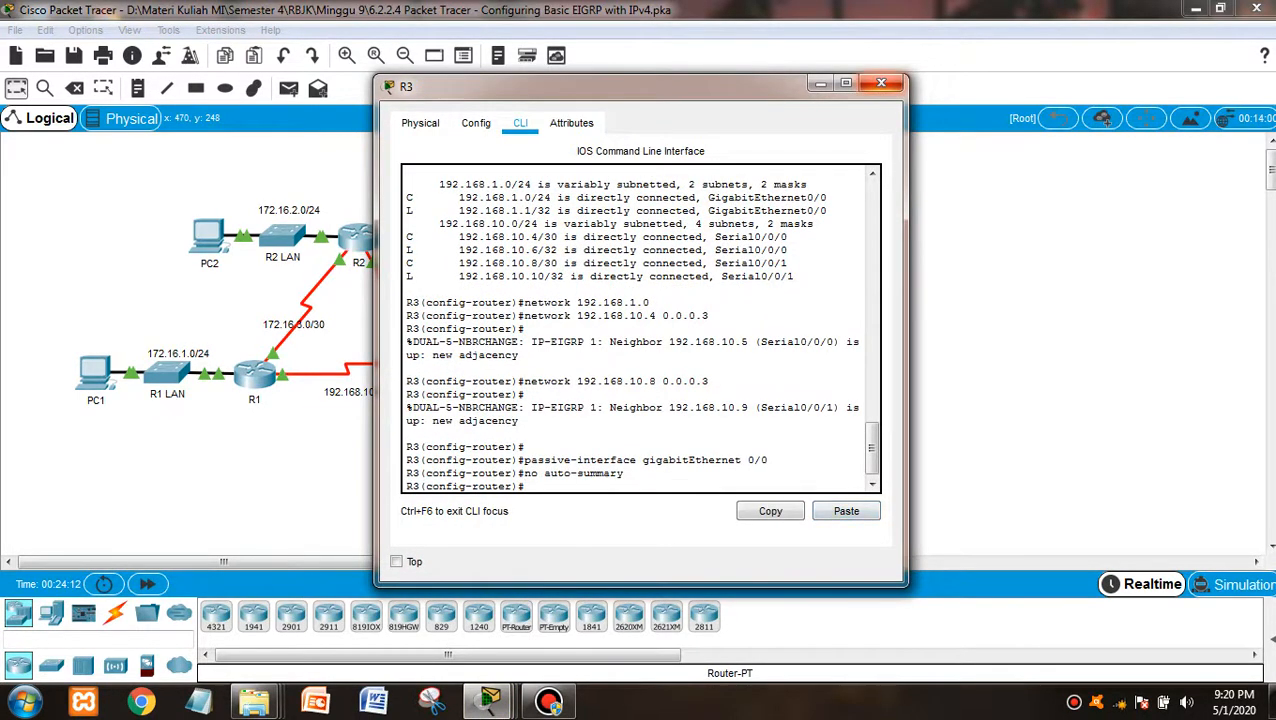
left_click(881, 83)
Bring back the activity instructions and highlight the Step 5 line, Save the configurations
mouse_move(490, 700)
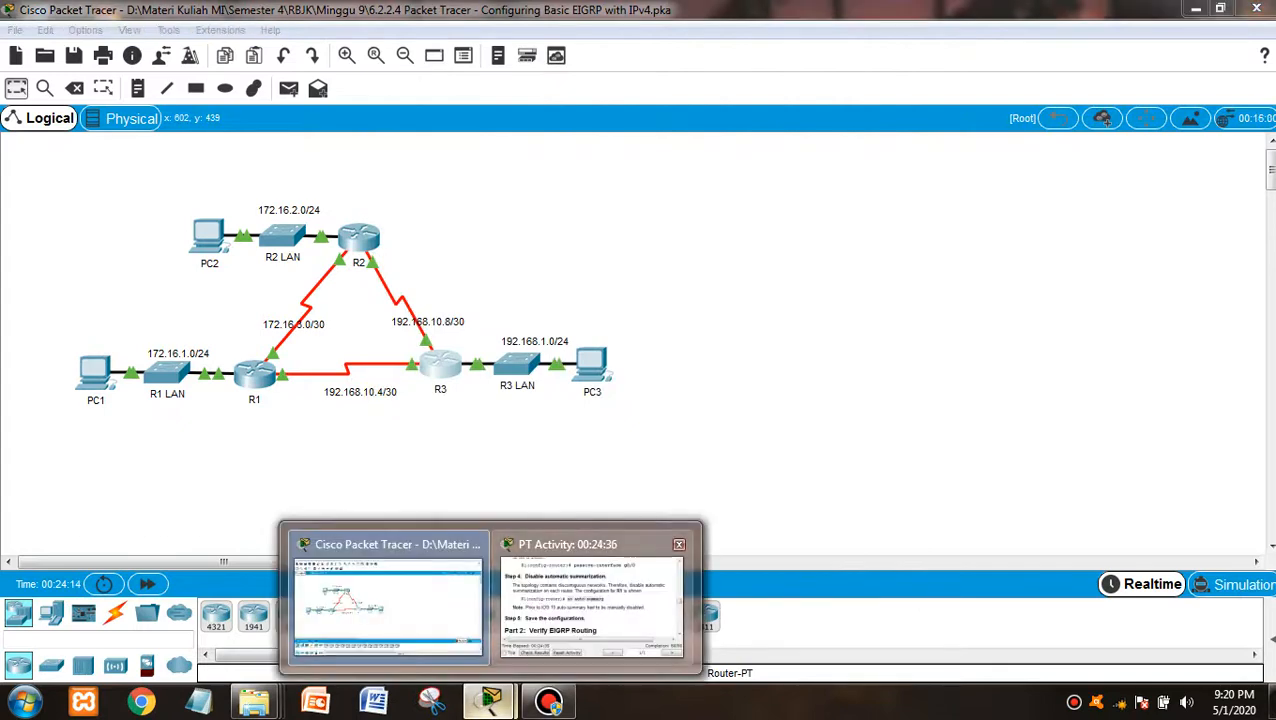
left_click(592, 605)
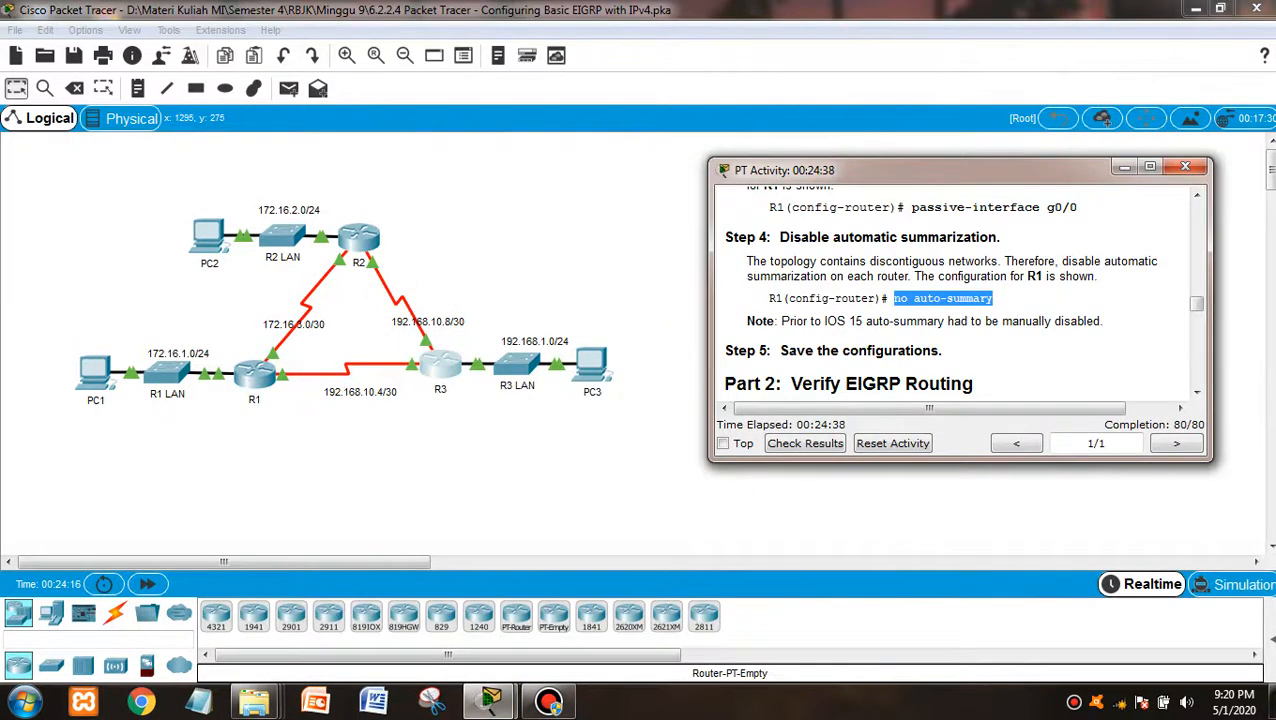
scroll(961, 292, "down", 1)
triple_click(888, 313)
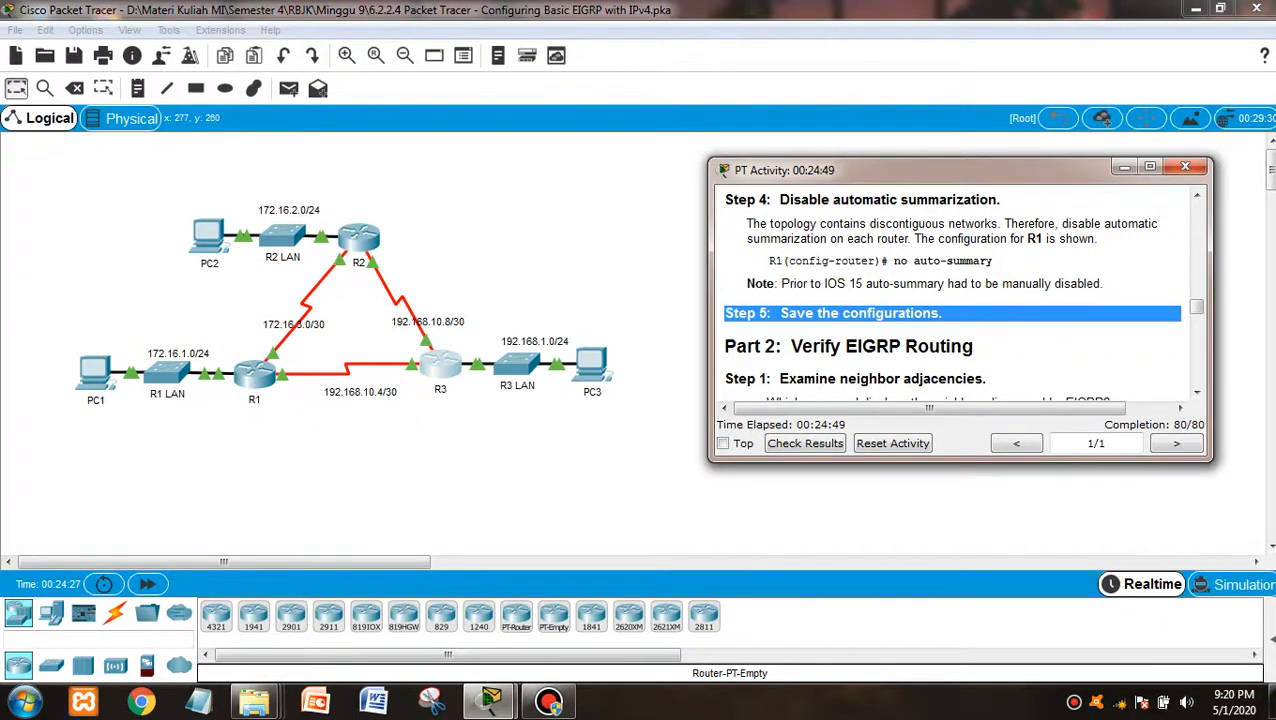
Save R1's configuration by running do write in its command line, and close the R1 window
left_click(258, 375)
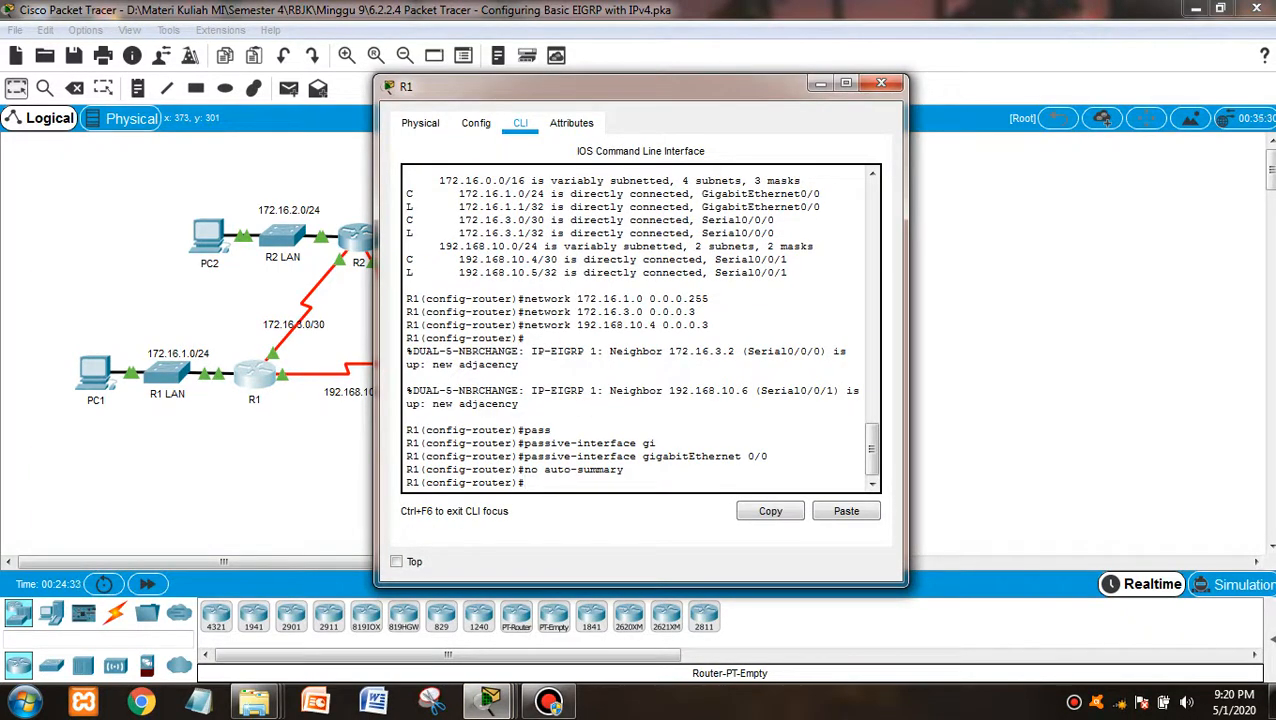
type("do write")
key("Return")
key("Return")
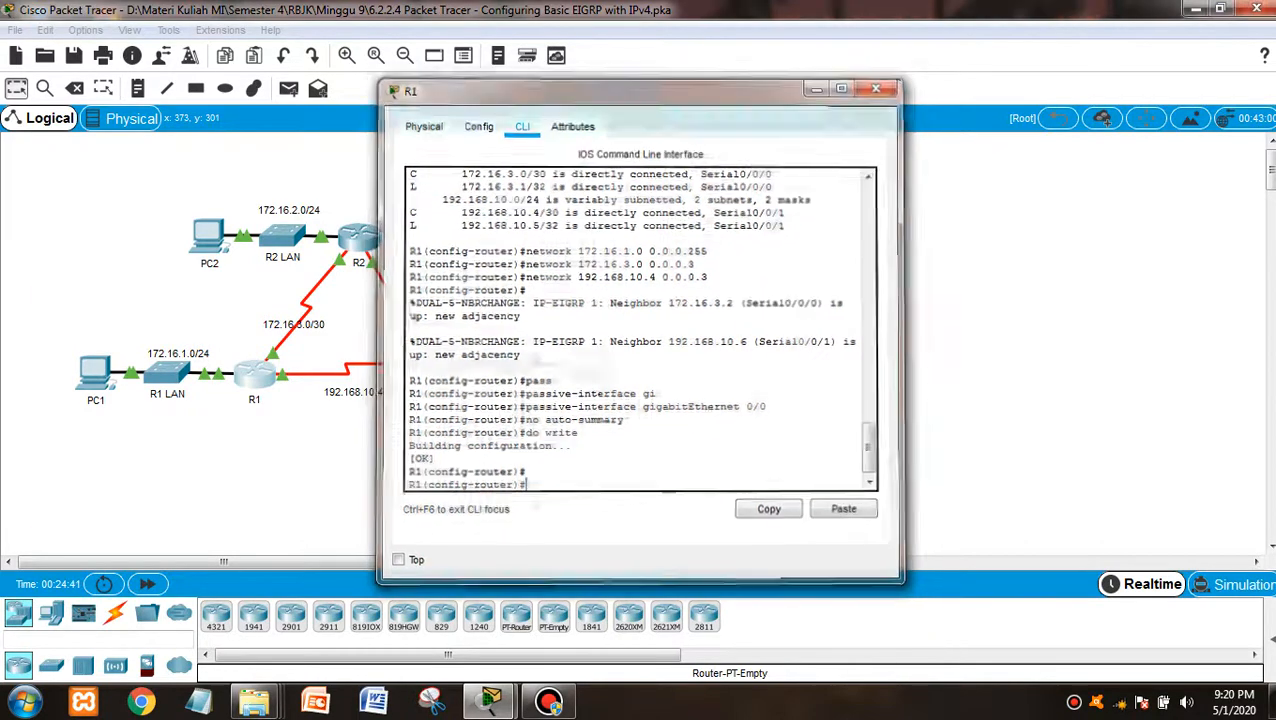
left_click(881, 83)
Save R2's configuration by running do write in its command line, and close the R2 window
left_click(358, 237)
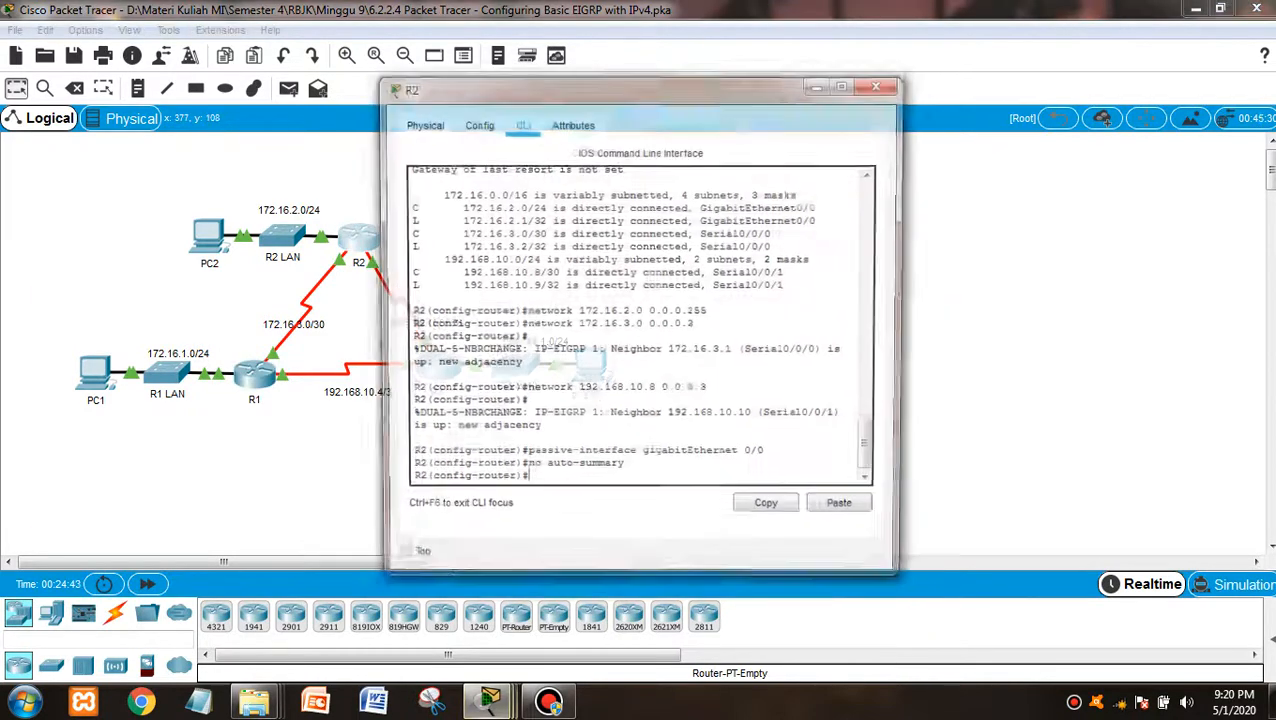
type("do w")
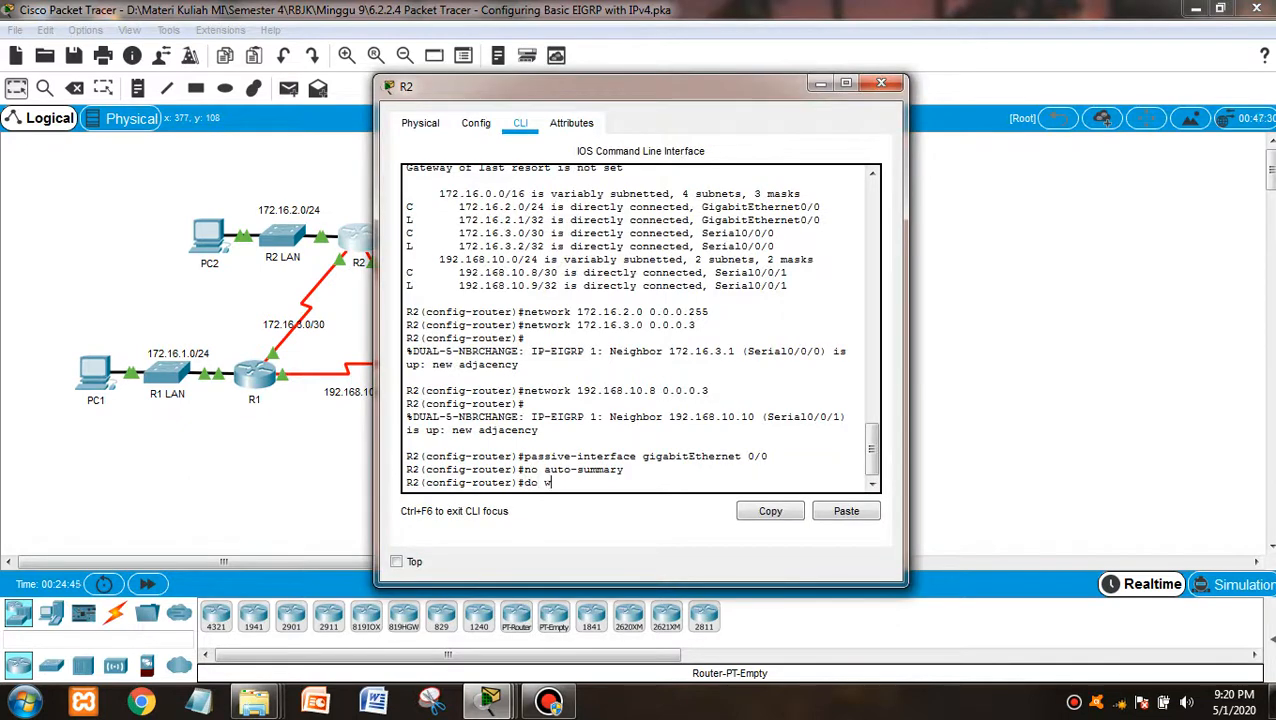
type("rite")
key("Return")
key("Return")
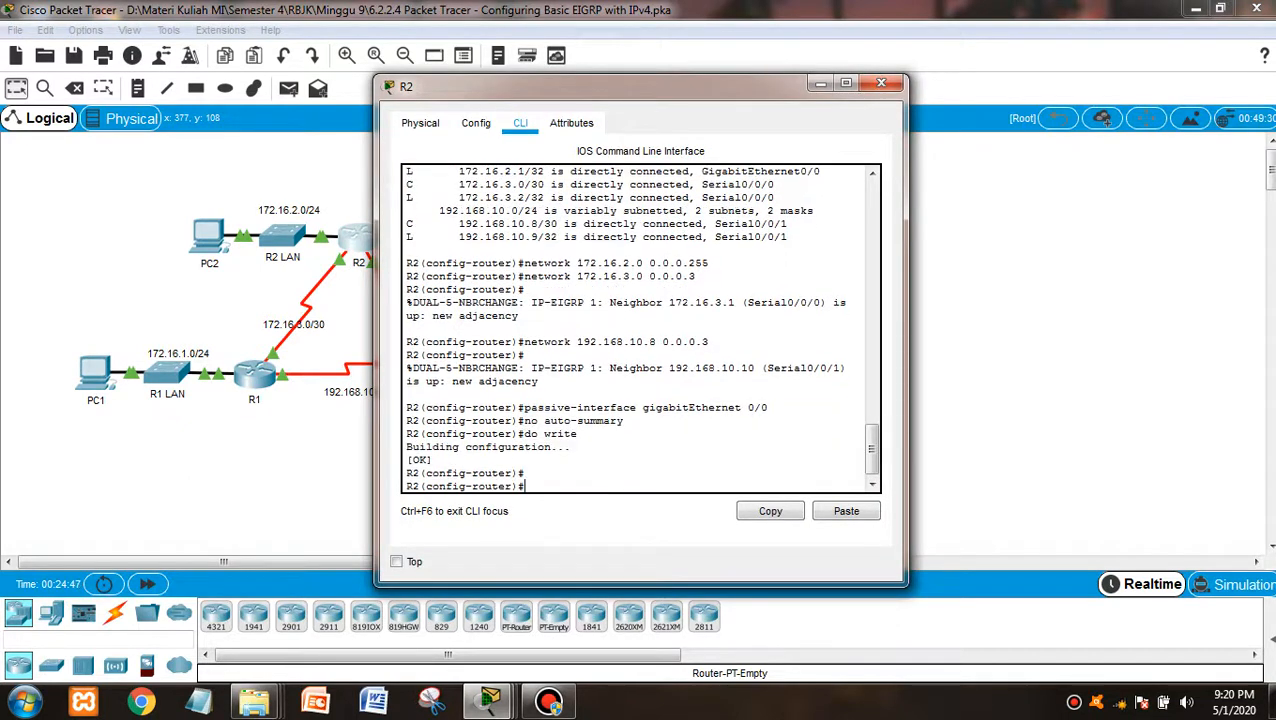
left_click(881, 83)
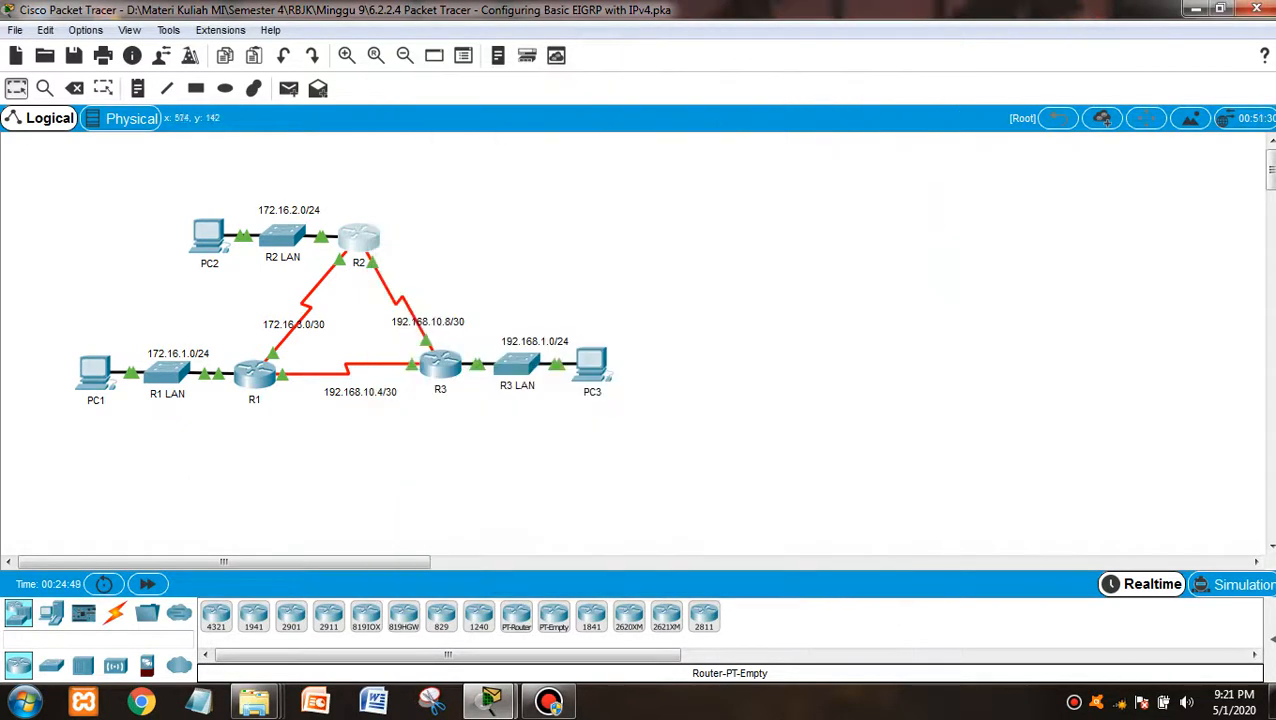
Save R3's configuration by running do write in its command line, and close the R3 window
left_click(440, 365)
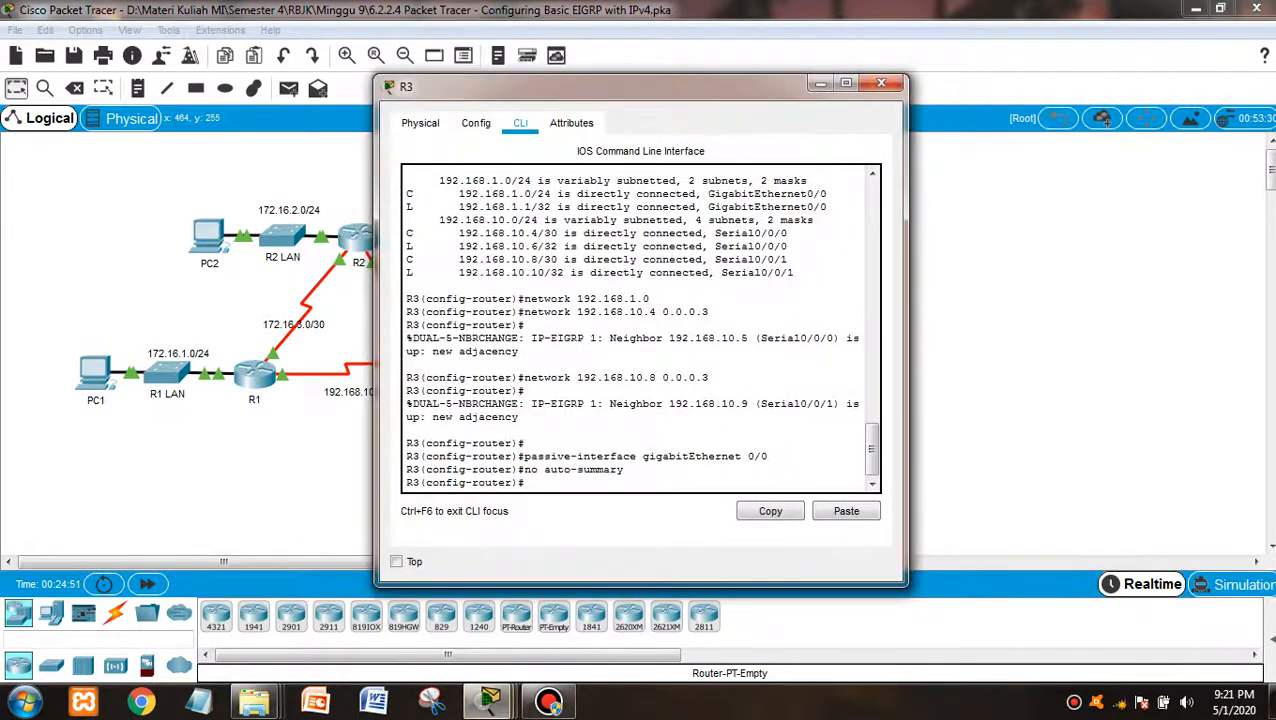
type("do write")
key("Return")
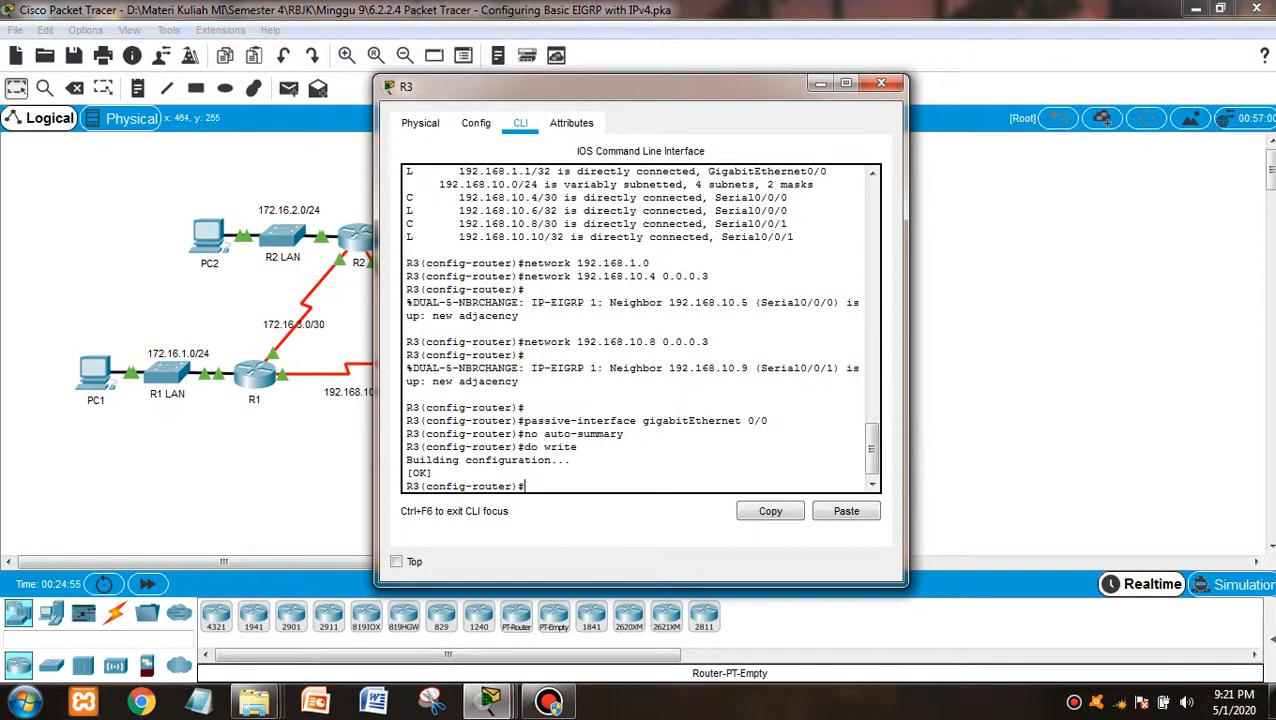
left_click(881, 83)
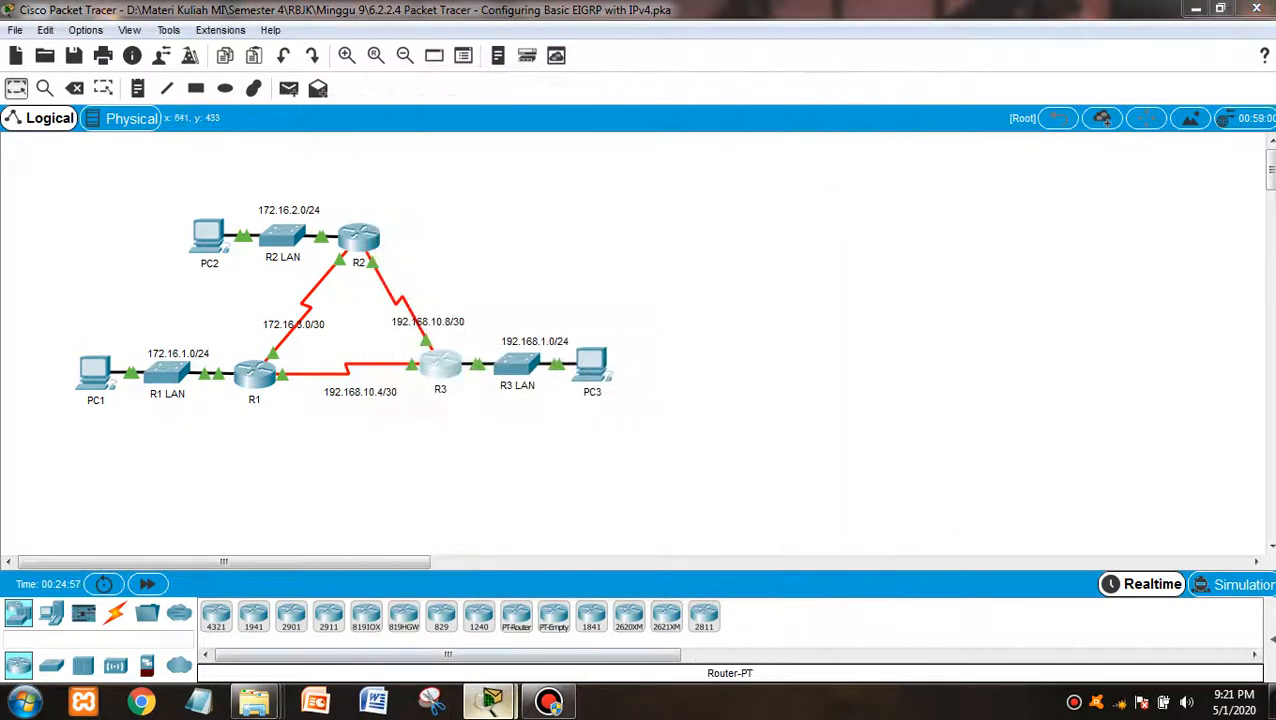
Check the activity results, review the assessment items, then return to the activity instructions and place their window beside the topology
mouse_move(490, 700)
left_click(593, 598)
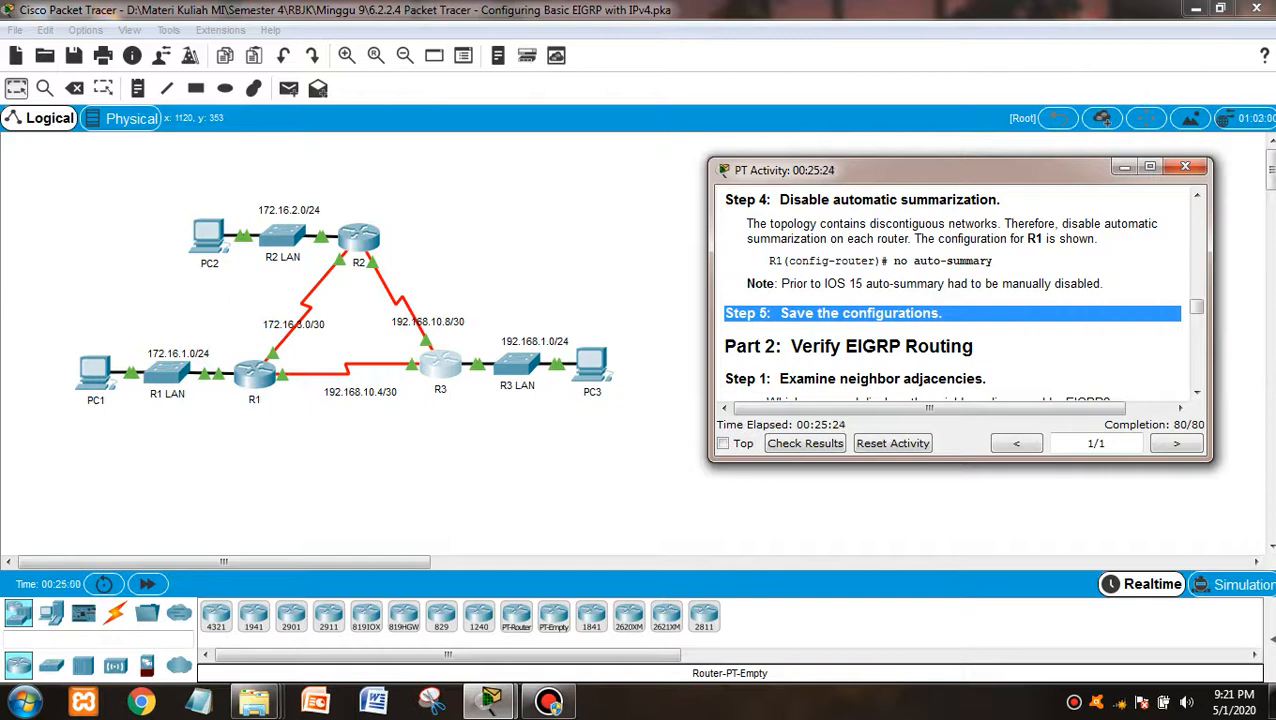
left_click(805, 443)
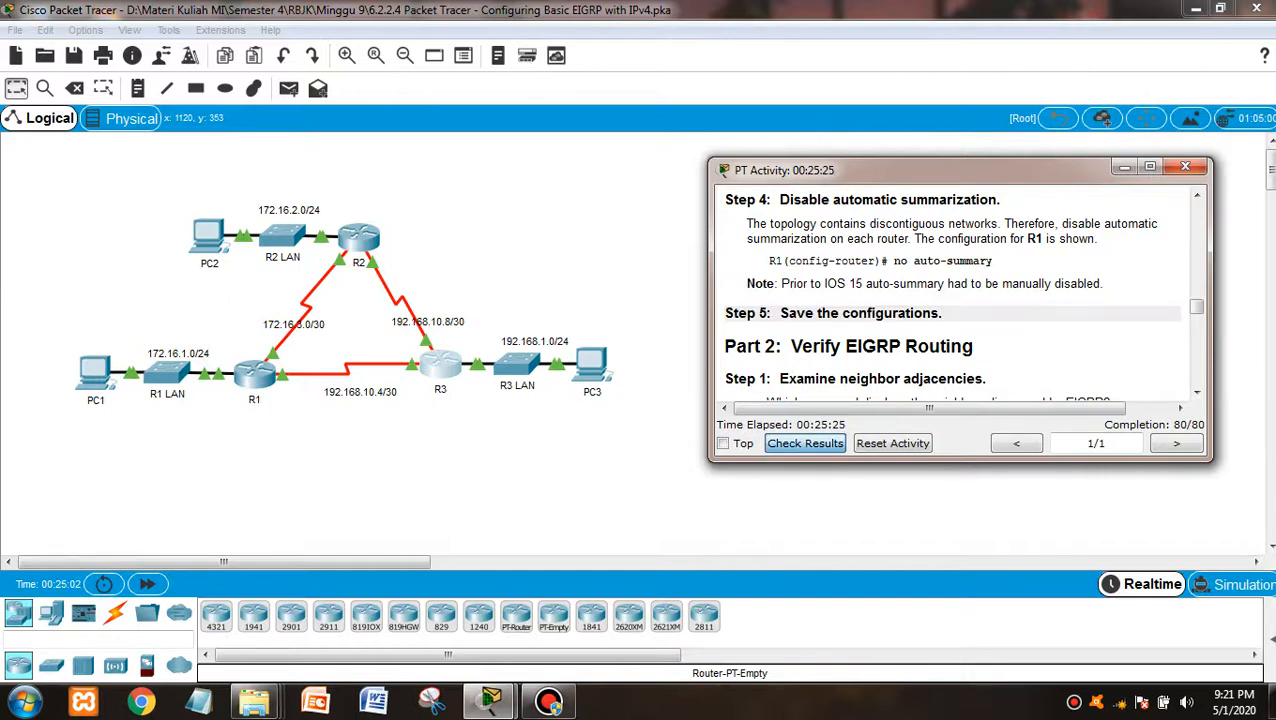
left_click(164, 131)
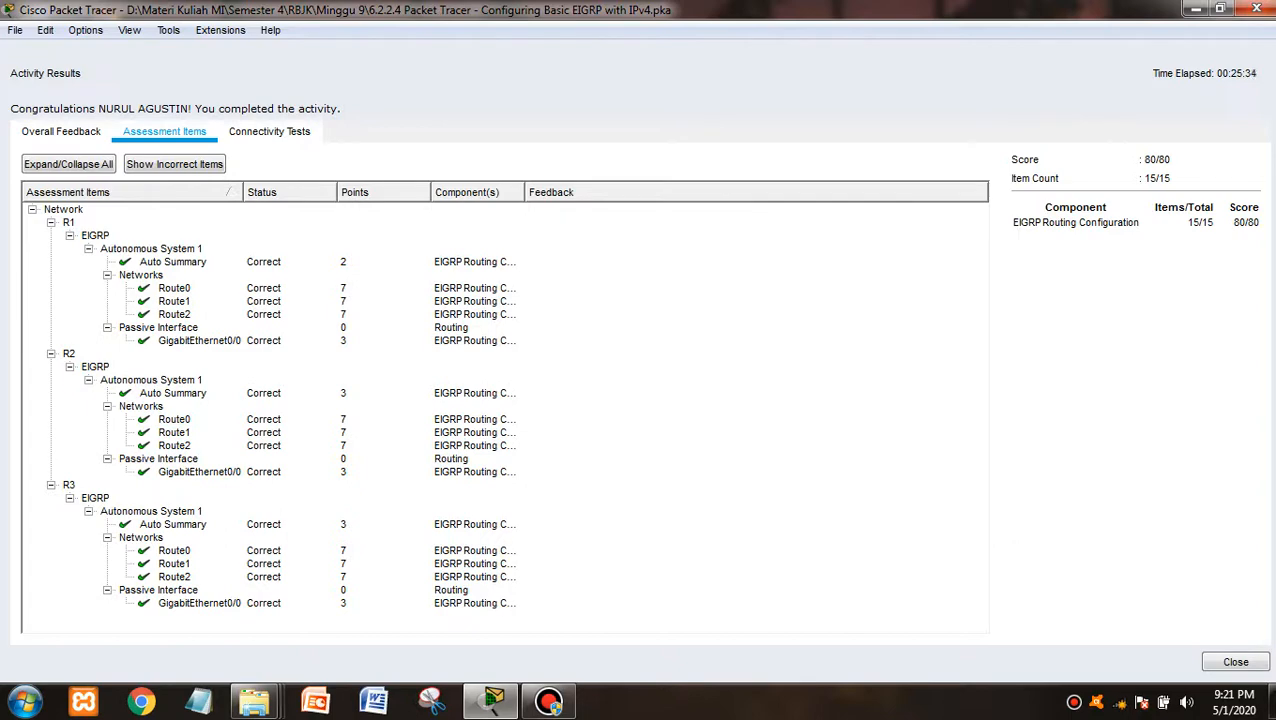
left_click(1256, 8)
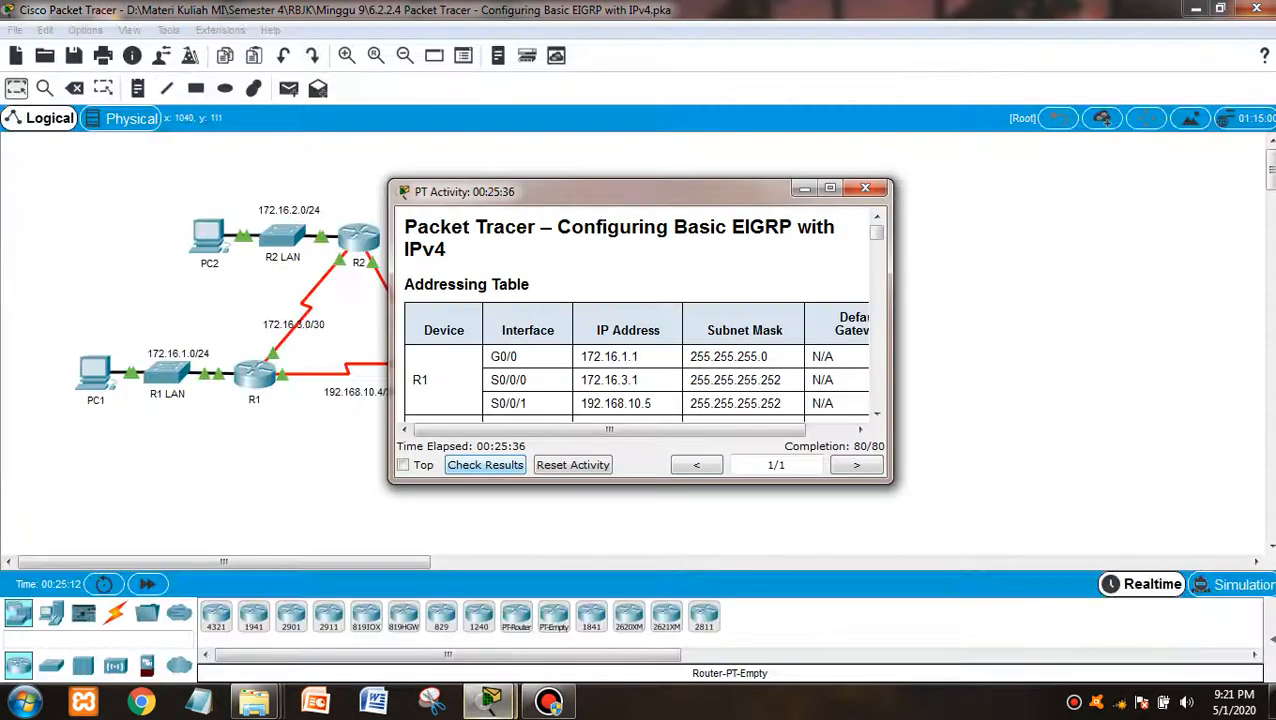
left_click_drag(600, 191, 873, 201)
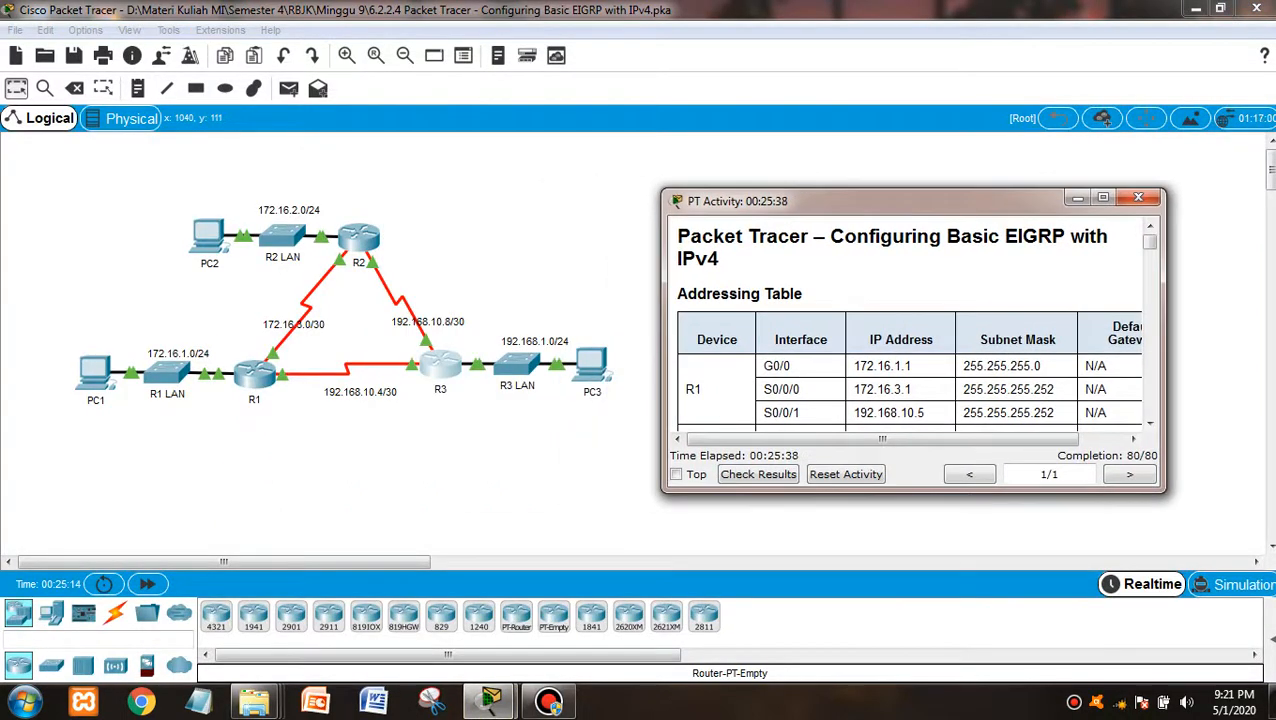